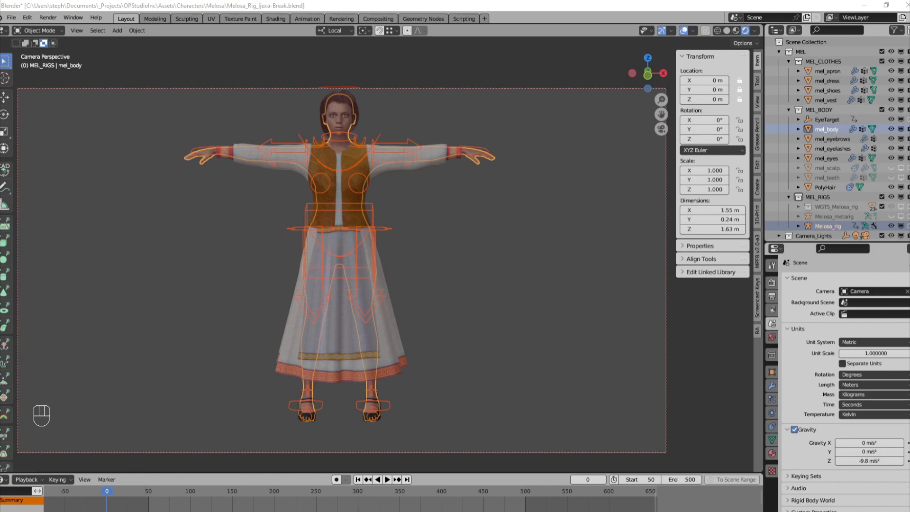
pyautogui.moveTo(106, 492); pyautogui.dragTo(58, 501)
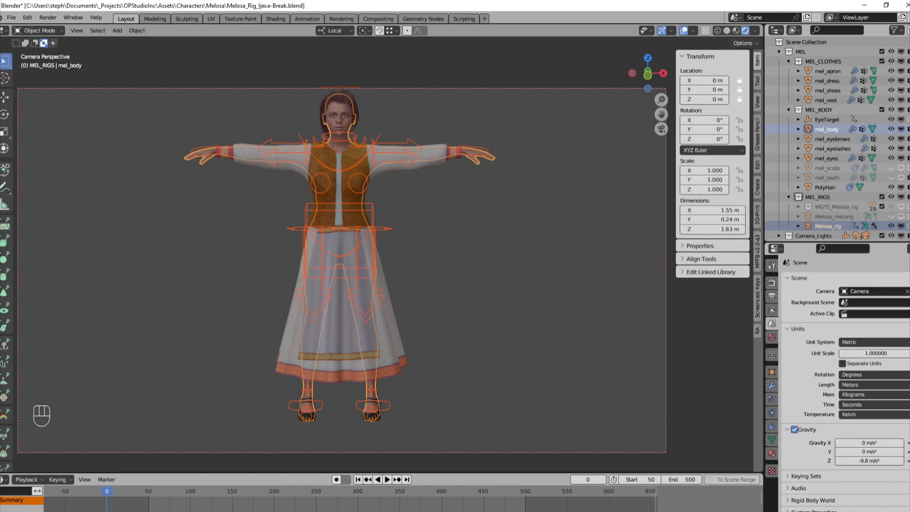
# Join the mel_apron and mel_vest meshes into mel_dress, keeping mel_dress as the active object.
pyautogui.click(827, 71)
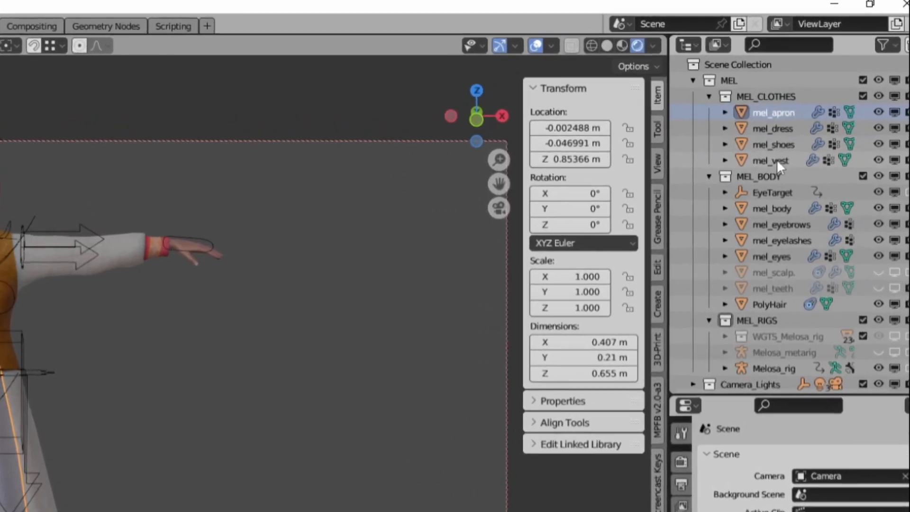
pyautogui.keyDown('ctrl'); pyautogui.click(776, 161); pyautogui.keyUp('ctrl')
pyautogui.keyDown('ctrl'); pyautogui.click(780, 133); pyautogui.keyUp('ctrl')
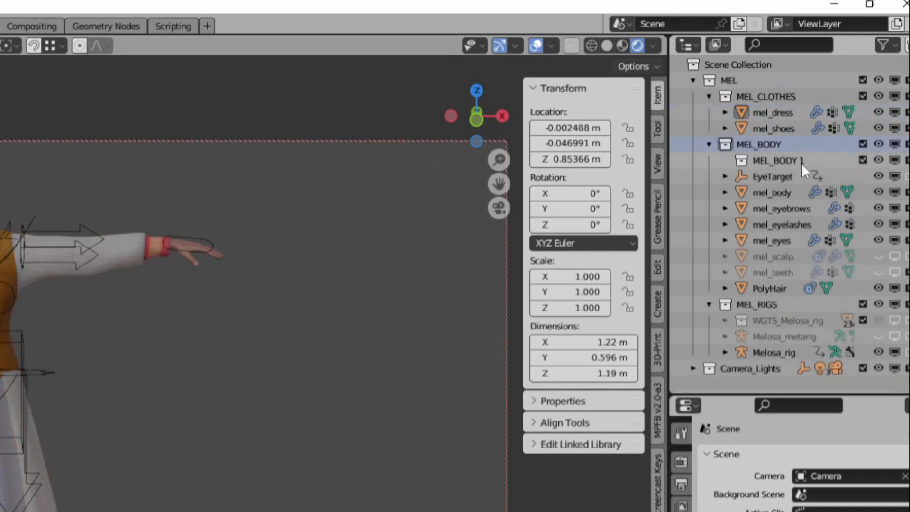
# Name the new collection inside MEL_BODY as COLLISION.
pyautogui.doubleClick(804, 163)
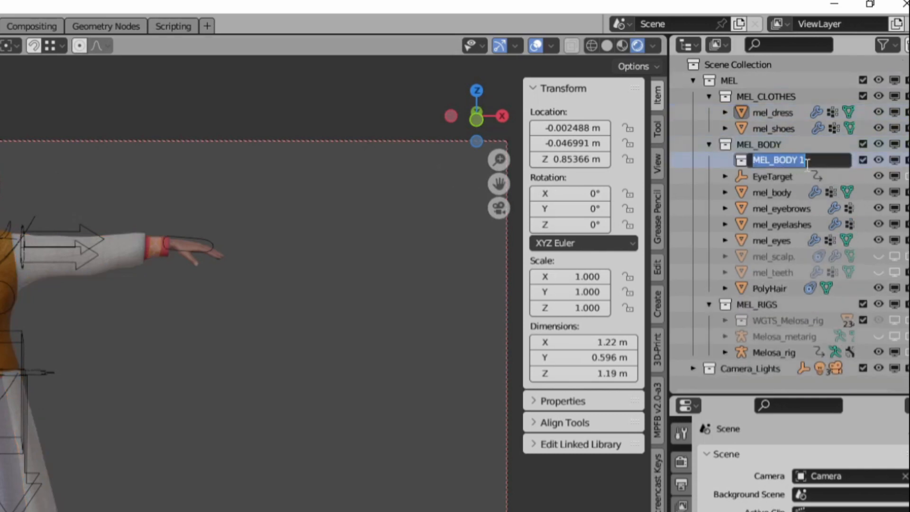
pyautogui.write('COLLISION')
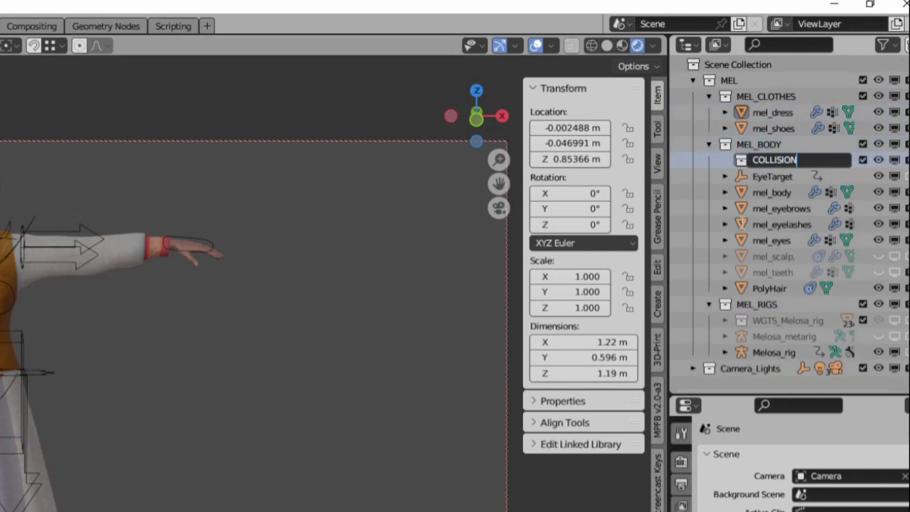
pyautogui.press('Return')
# Duplicate the mel_body and mel_shoes meshes and move both copies into the COLLISION collection.
pyautogui.click(749, 193)
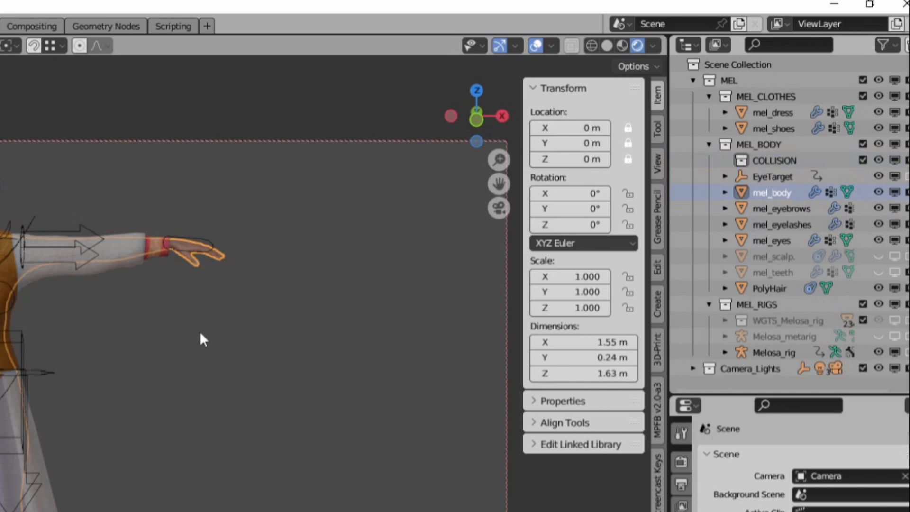
pyautogui.hotkey('shift', 'd')
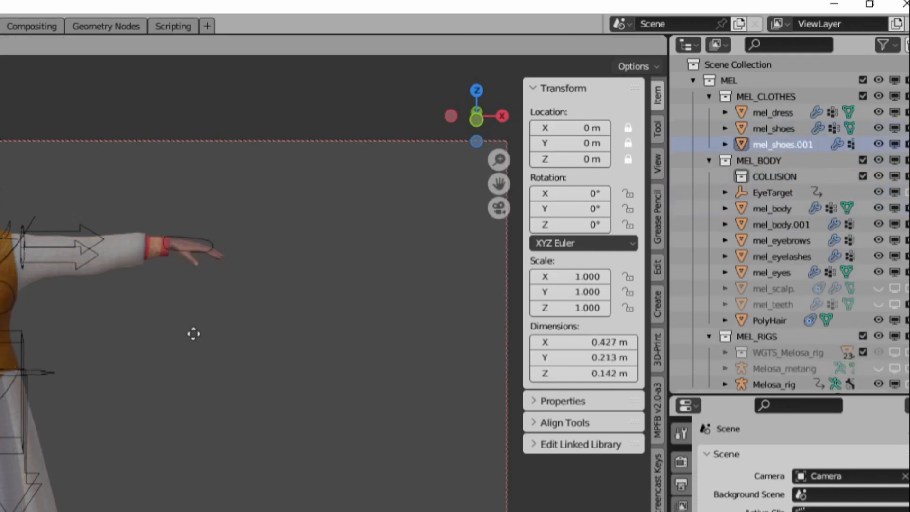
pyautogui.click(744, 227)
pyautogui.moveTo(745, 229); pyautogui.dragTo(742, 176)
pyautogui.click(743, 144)
pyautogui.moveTo(743, 143); pyautogui.dragTo(740, 177)
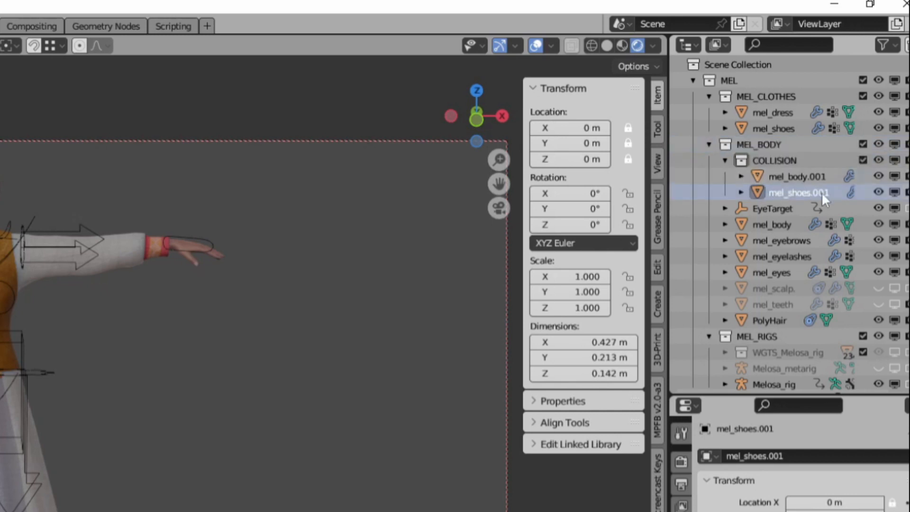
# Join the duplicated shoes into the duplicated body in the COLLISION collection and rename the mesh mel_body.collision.
pyautogui.keyDown('ctrl'); pyautogui.click(758, 178); pyautogui.keyUp('ctrl')
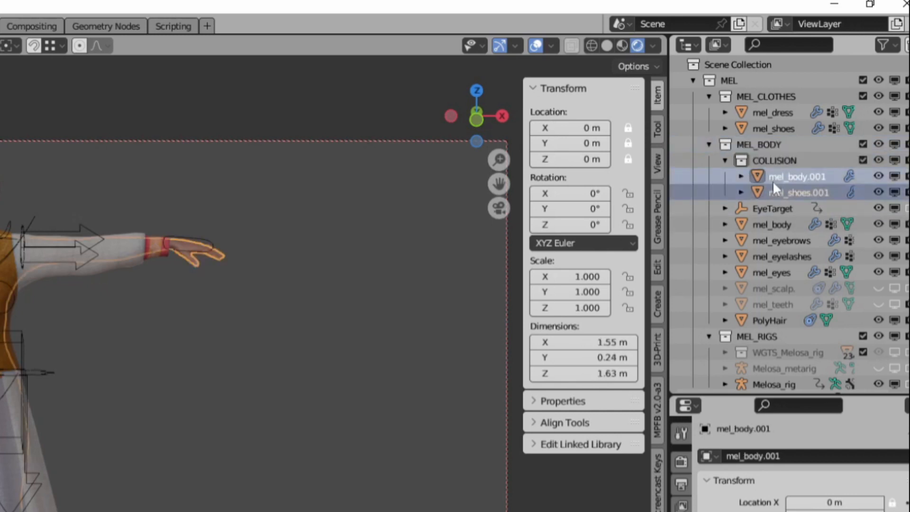
pyautogui.hotkey('ctrl', 'j')
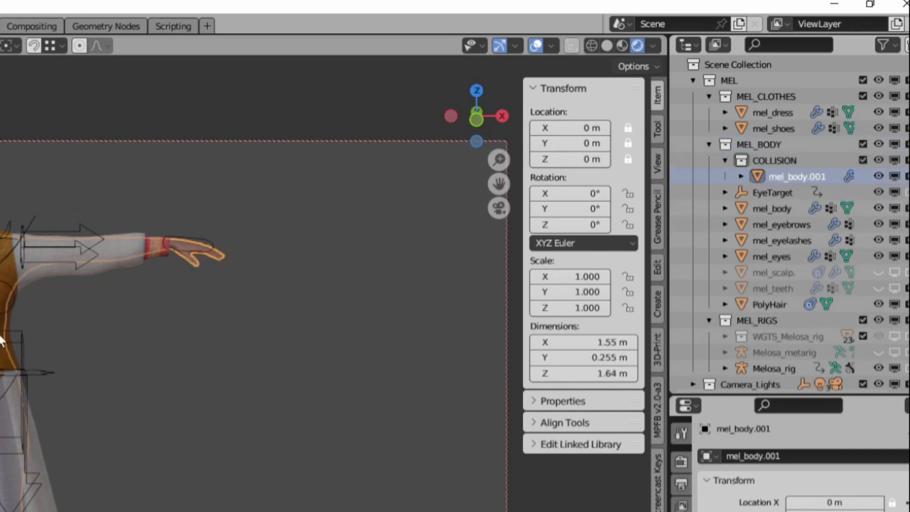
pyautogui.doubleClick(821, 182)
pyautogui.press('BackSpace')
pyautogui.press('BackSpace')
pyautogui.press('BackSpace')
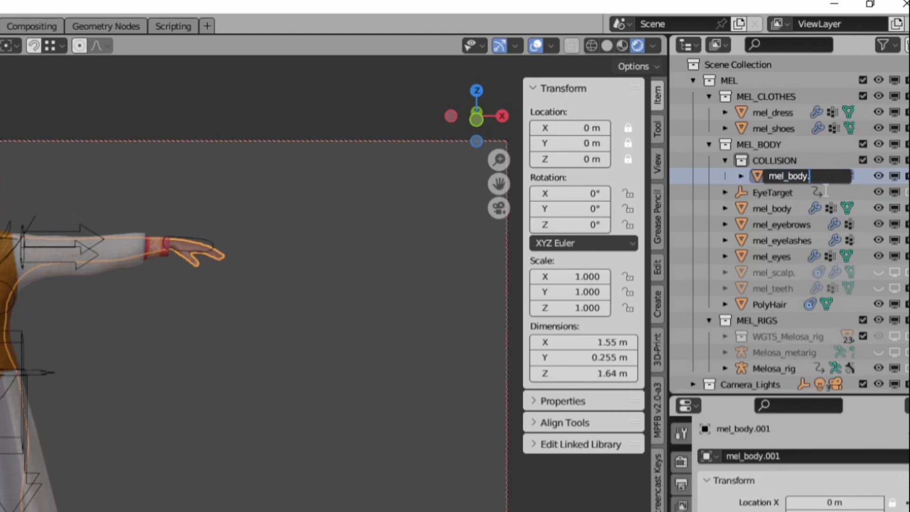
pyautogui.write('collision')
pyautogui.press('Return')
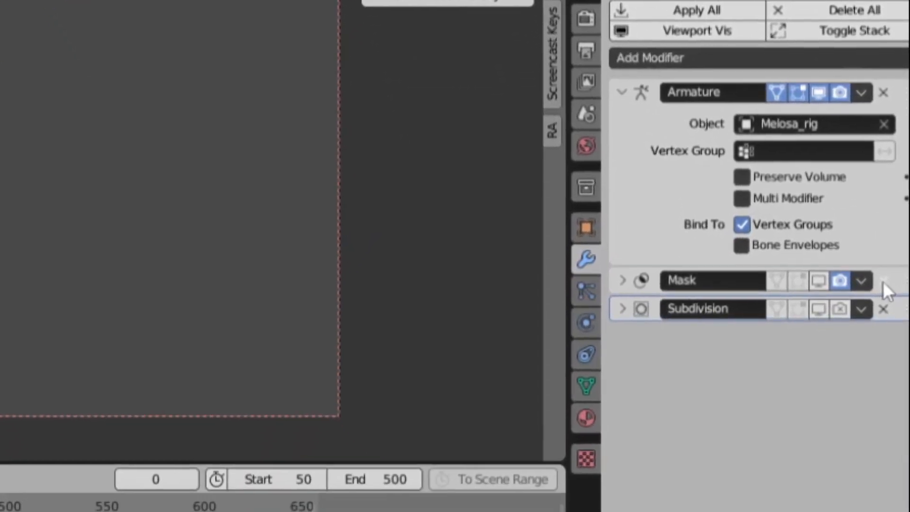
# Remove the collision mesh's Mask and Subdivision modifiers and add Collision physics with outer and inner thickness of 0.001, toggling Single Sided.
pyautogui.click(883, 280)
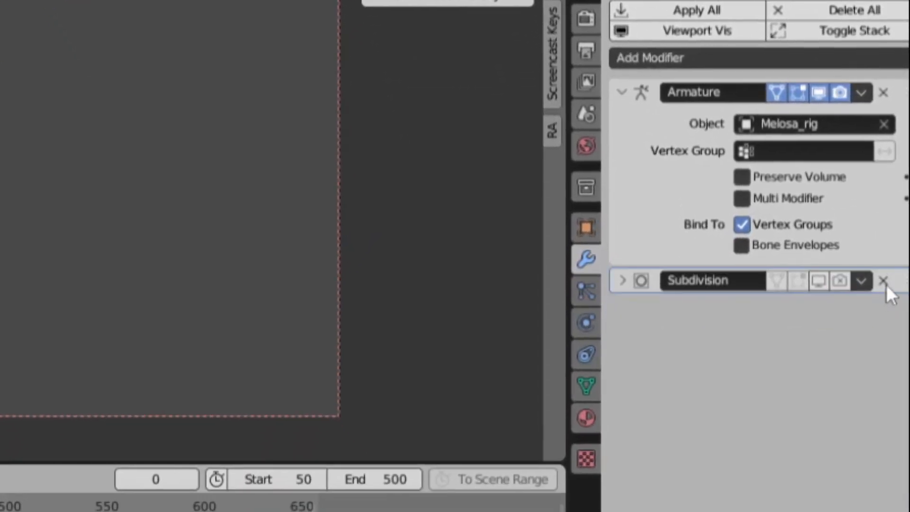
pyautogui.click(883, 280)
pyautogui.click(592, 325)
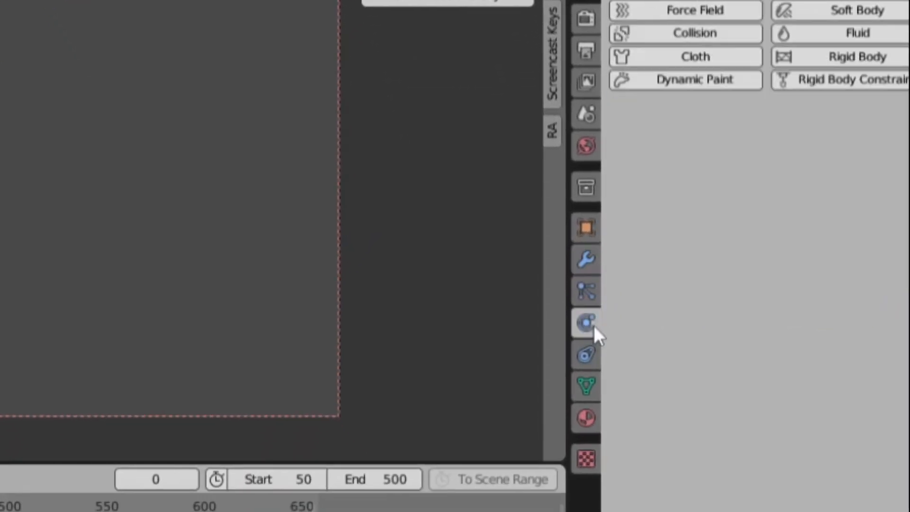
pyautogui.click(631, 33)
pyautogui.moveTo(838, 433); pyautogui.dragTo(729, 441)
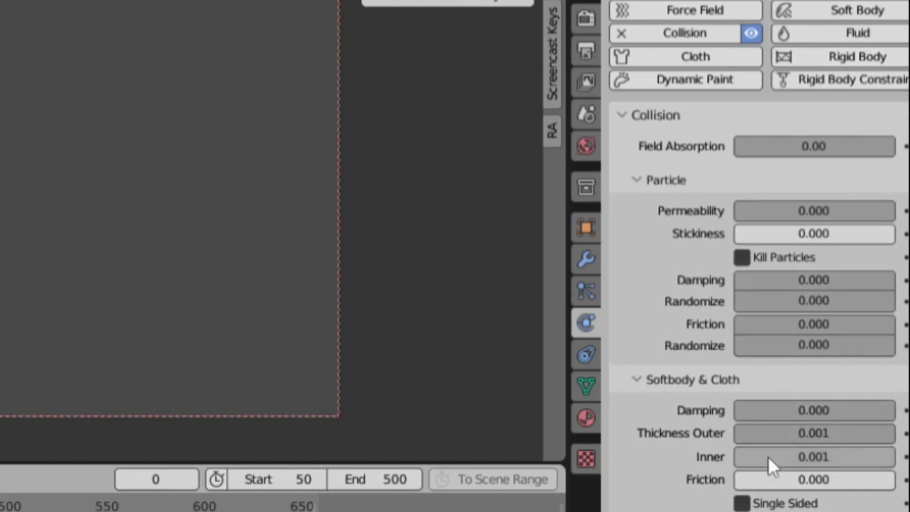
pyautogui.click(743, 502)
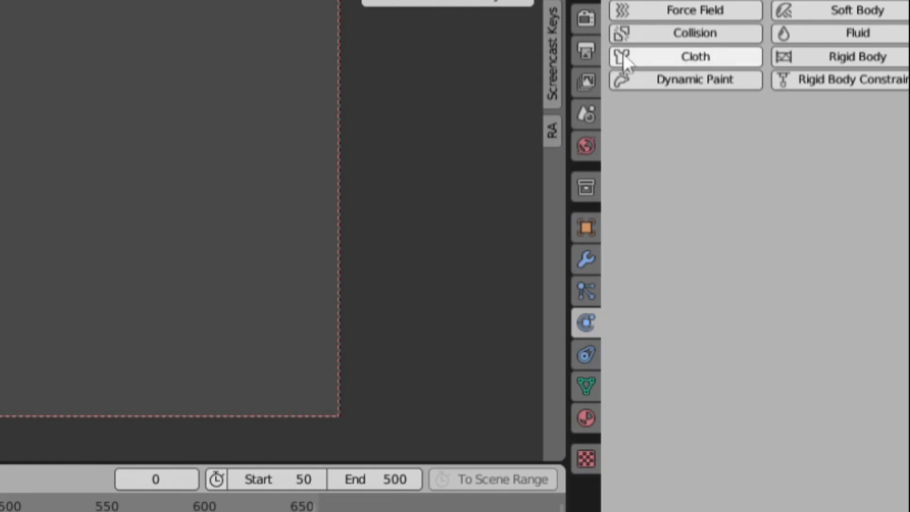
# Add Cloth physics to mel_dress and set its Quality Steps to 6.
pyautogui.click(654, 56)
pyautogui.click(825, 137)
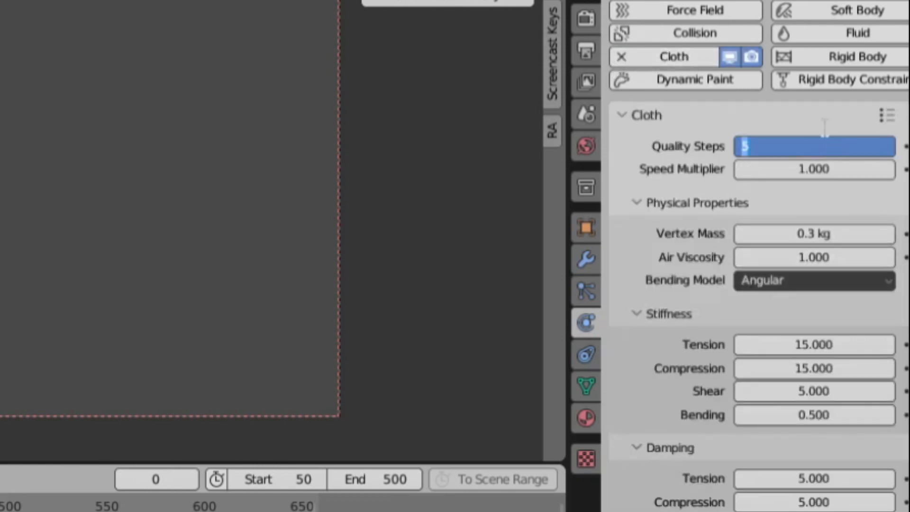
pyautogui.write('6')
pyautogui.press('Return')
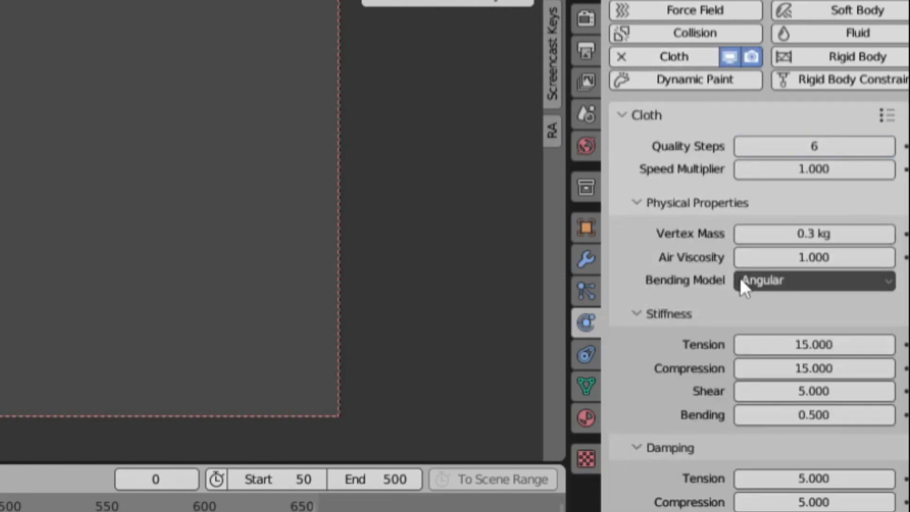
# Set the dress cloth's Vertex Mass to 0.1 kg and Air Viscosity to 3.
pyautogui.scroll(-5, 805, 256)
pyautogui.click(831, 82)
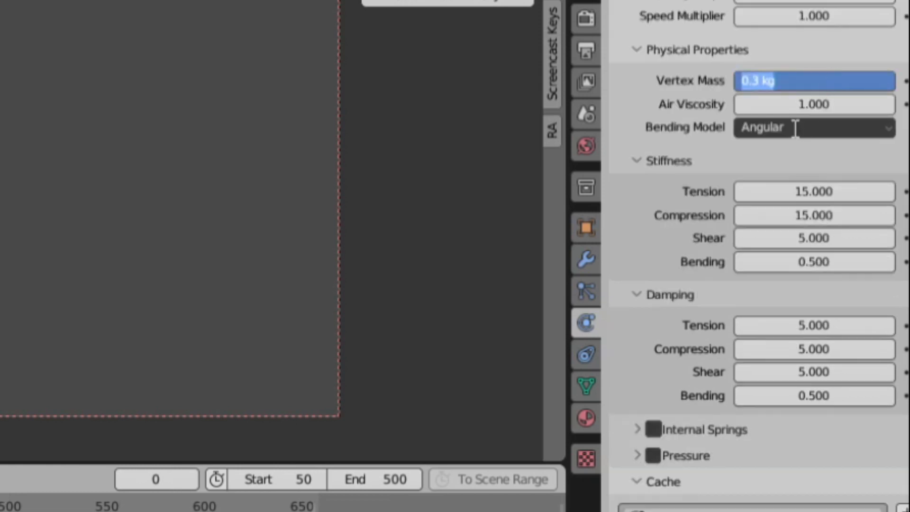
pyautogui.write('.1')
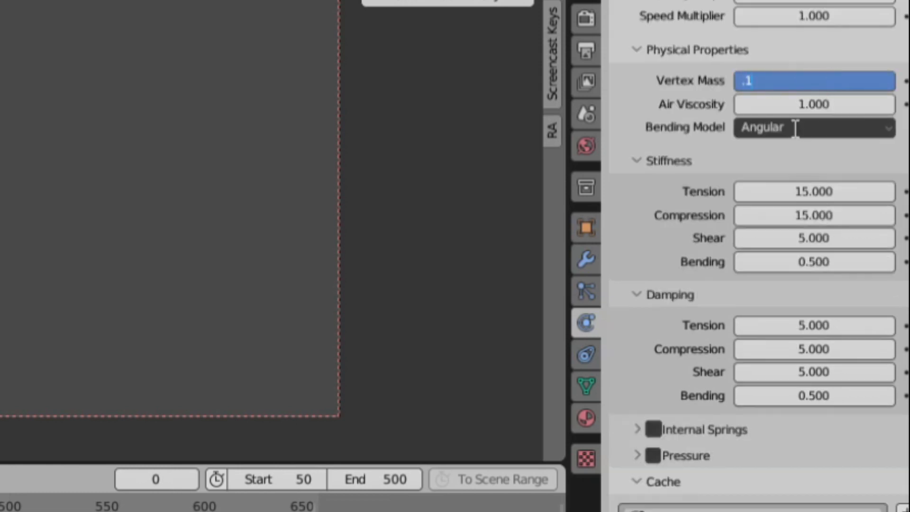
pyautogui.press('Return')
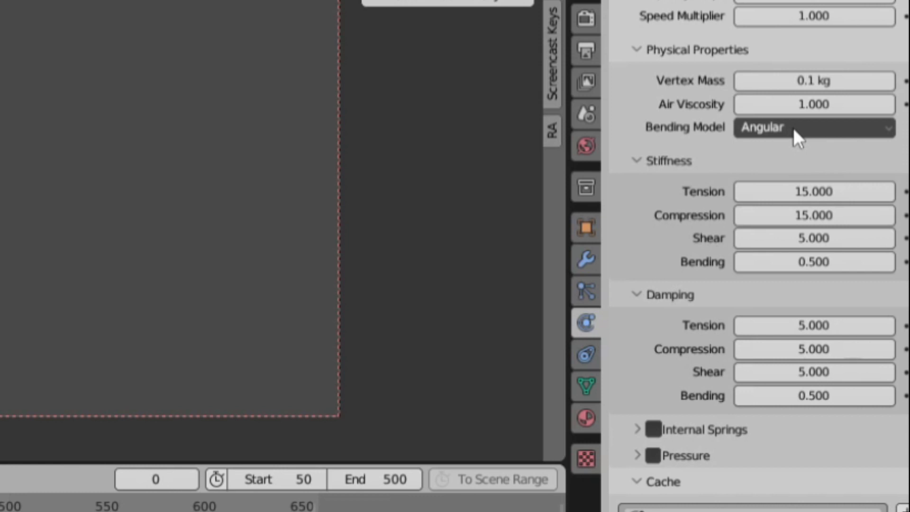
pyautogui.click(820, 104)
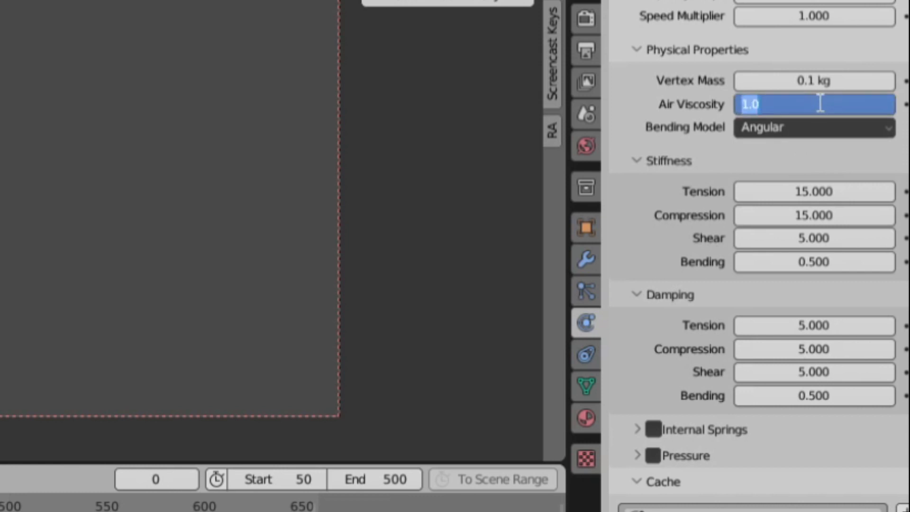
pyautogui.write('3')
pyautogui.press('Return')
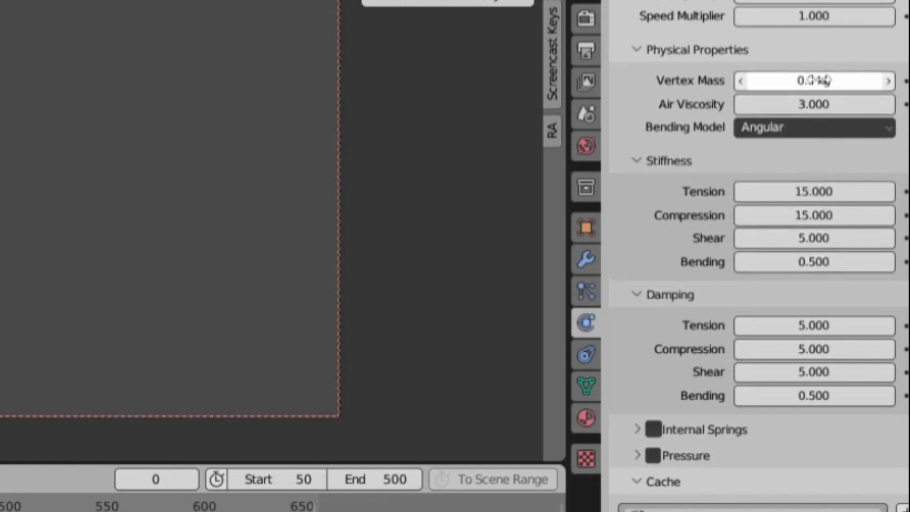
# Set the cloth's stiffness values to 0.001 for Tension and Compression, 0.01 for Shear and 0.1 for Bending.
pyautogui.moveTo(874, 191); pyautogui.dragTo(805, 279)
pyautogui.write('.001')
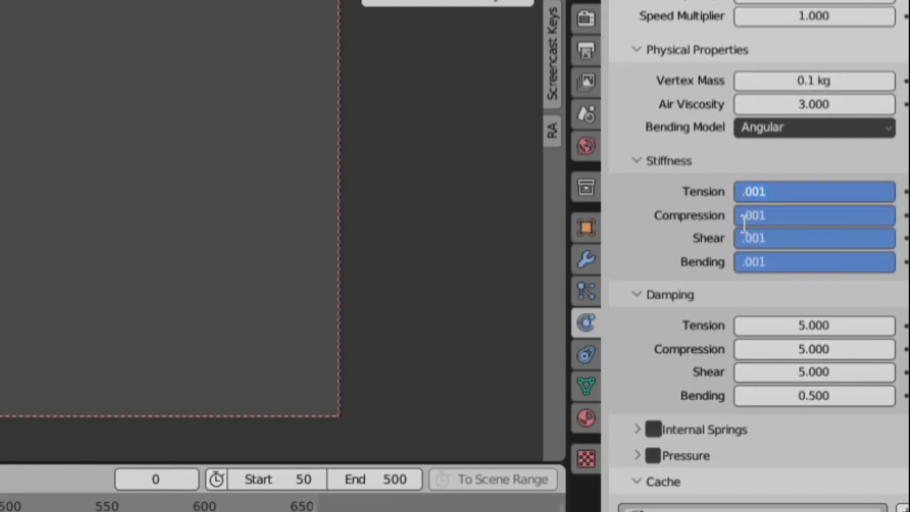
pyautogui.press('Return')
pyautogui.click(795, 239)
pyautogui.write('.')
pyautogui.write('01')
pyautogui.press('Return')
pyautogui.click(749, 262)
pyautogui.write('.1')
pyautogui.press('Return')
# Set all four cloth Damping values, Tension, Compression, Shear and Bending, to 0.001.
pyautogui.scroll(-5, 749, 262)
pyautogui.moveTo(809, 149); pyautogui.dragTo(808, 218)
pyautogui.write('.001')
pyautogui.press('Return')
# Add four new vertex groups to the dress mesh.
pyautogui.scroll(-5, 746, 200)
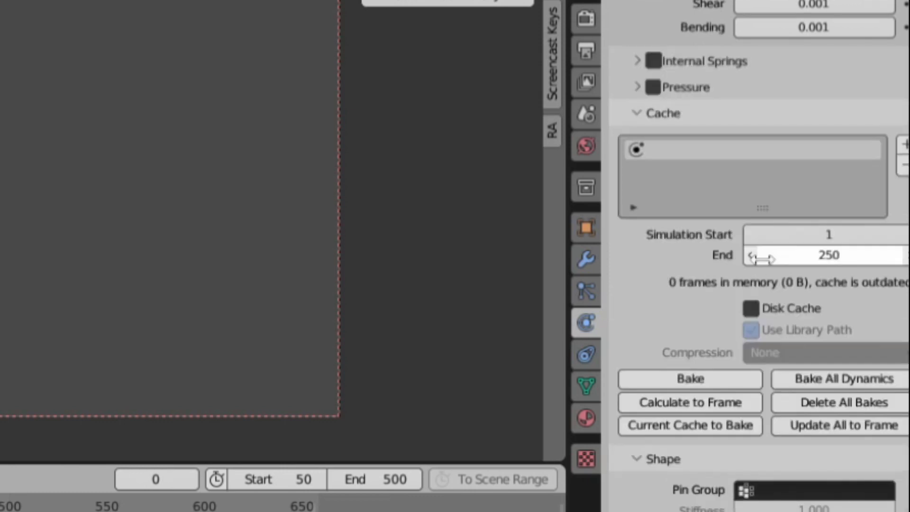
pyautogui.scroll(-7, 761, 258)
pyautogui.scroll(-2, 758, 270)
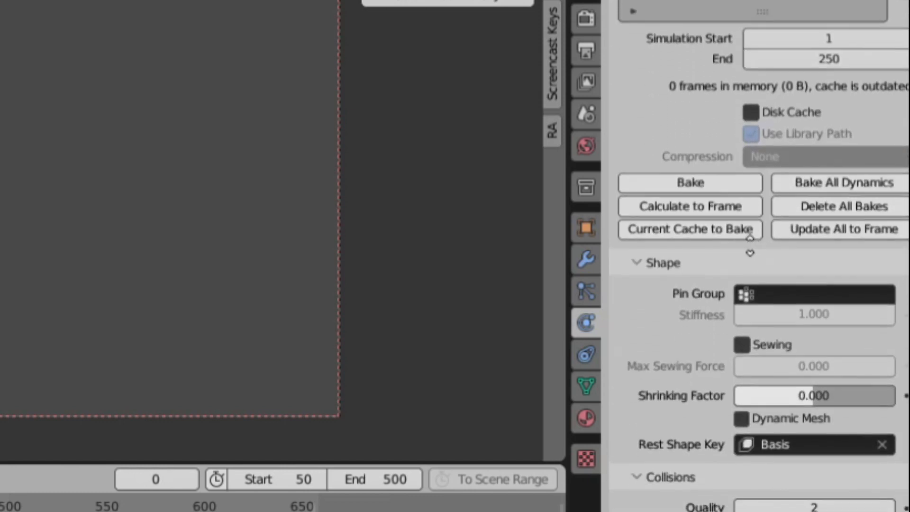
pyautogui.click(586, 385)
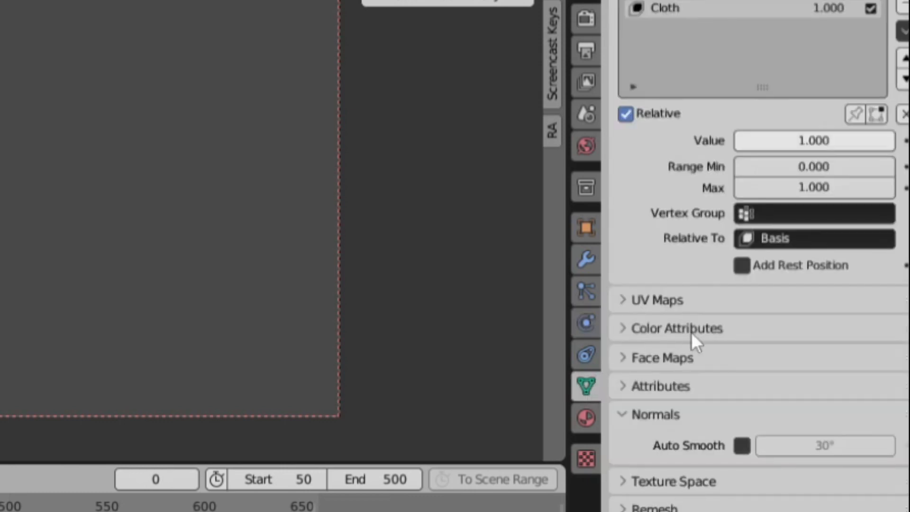
pyautogui.scroll(15, 782, 303)
pyautogui.scroll(-10, 877, 179)
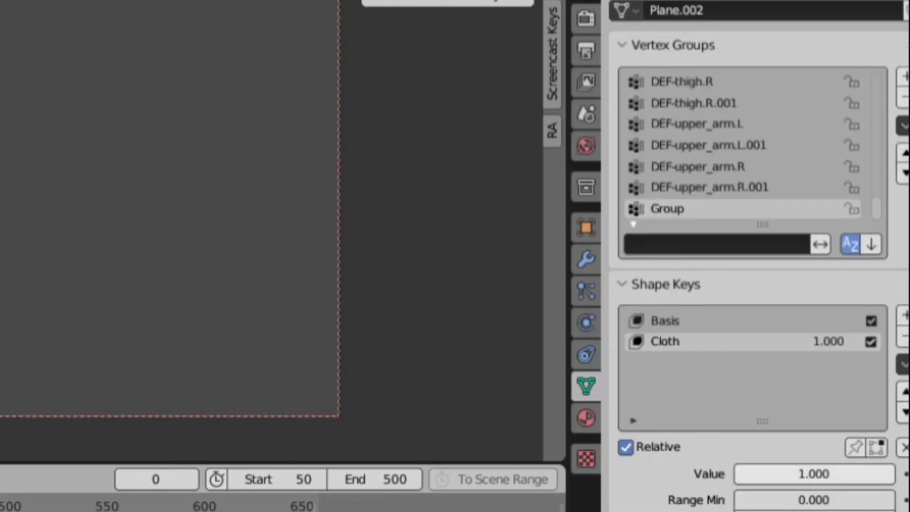
pyautogui.click(904, 76)
pyautogui.click(904, 76)
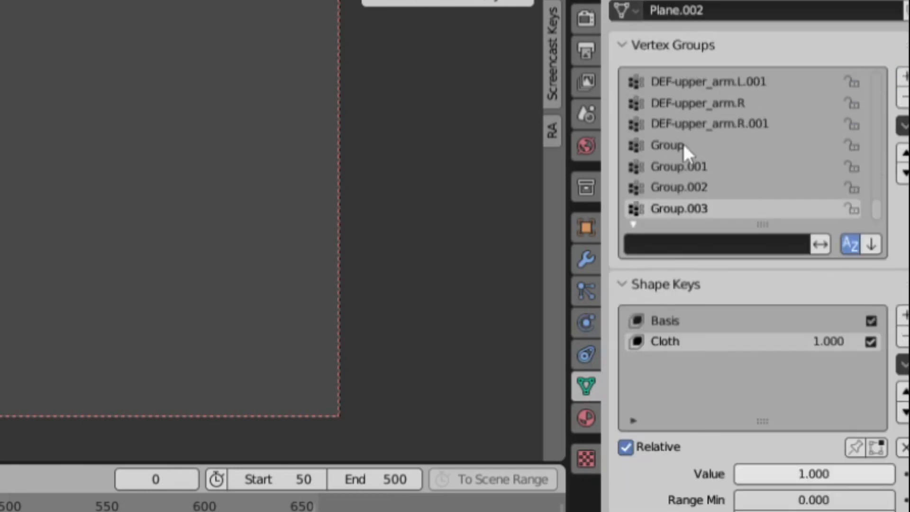
# Rename the vertex group Group as _Pin and Group.001 as _Bend.
pyautogui.doubleClick(687, 145)
pyautogui.press('BackSpace')
pyautogui.write('_Pin')
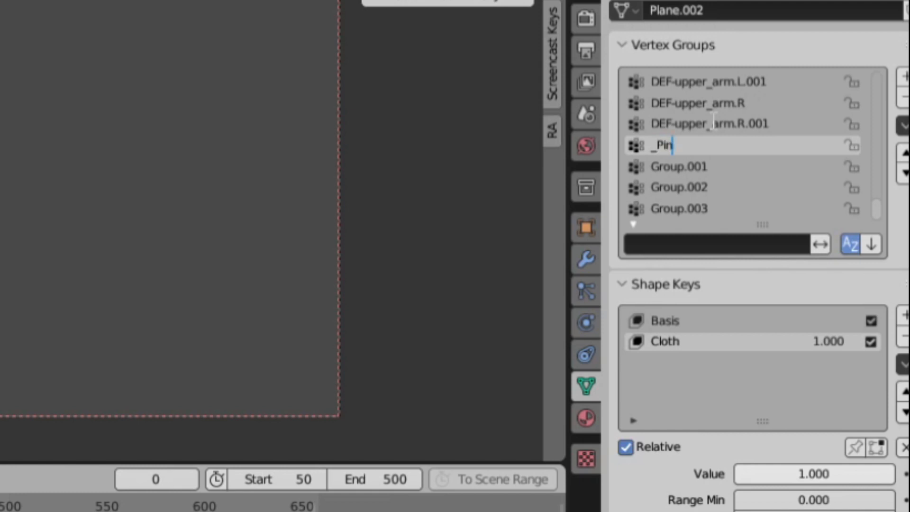
pyautogui.press('Return')
pyautogui.doubleClick(711, 166)
pyautogui.write('_Bend')
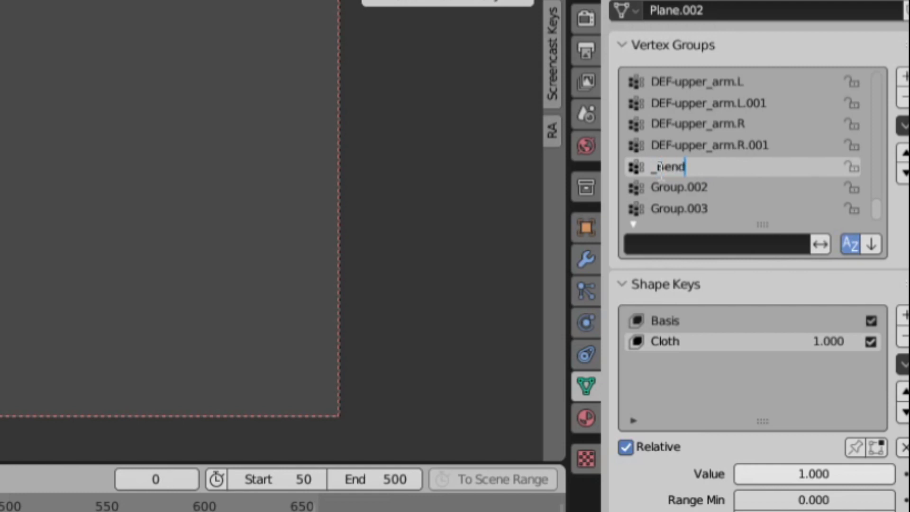
pyautogui.press('Return')
# Rename Group.002 as _Shear and Group.003 as _Struct, and sort the dress's vertex groups by name.
pyautogui.doubleClick(677, 188)
pyautogui.write('_Shear')
pyautogui.press('Return')
pyautogui.doubleClick(700, 200)
pyautogui.write('_Struct')
pyautogui.press('Return')
pyautogui.click(903, 126)
pyautogui.click(814, 149)
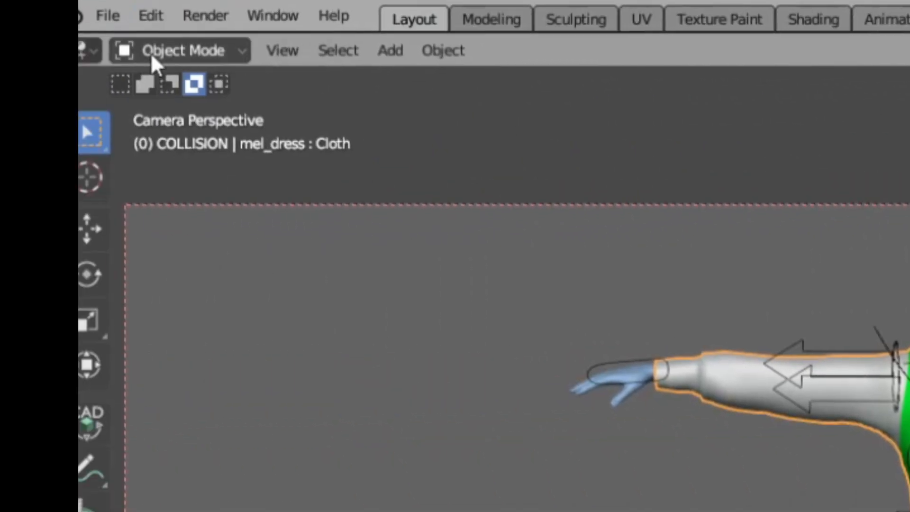
# Switch the dress to Weight Paint mode with vertex selection masking active.
pyautogui.click(156, 56)
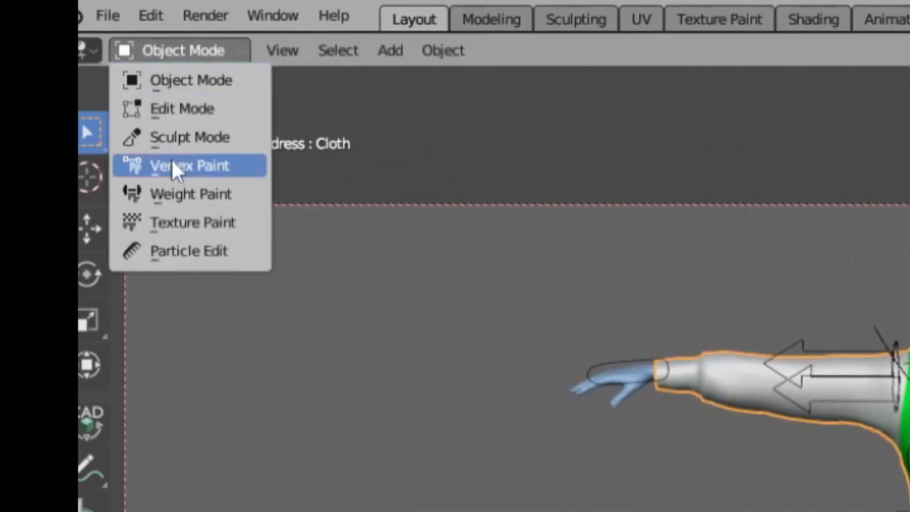
pyautogui.click(188, 195)
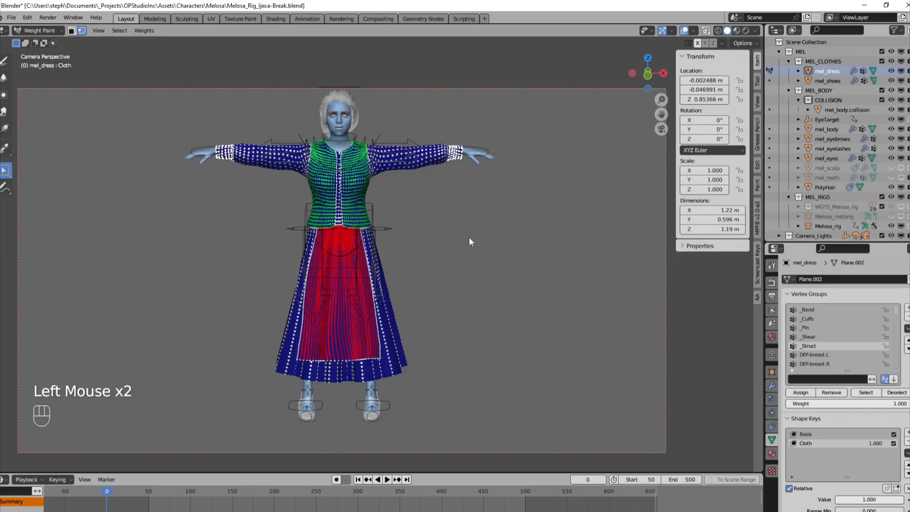
pyautogui.press('v')
pyautogui.press('v')
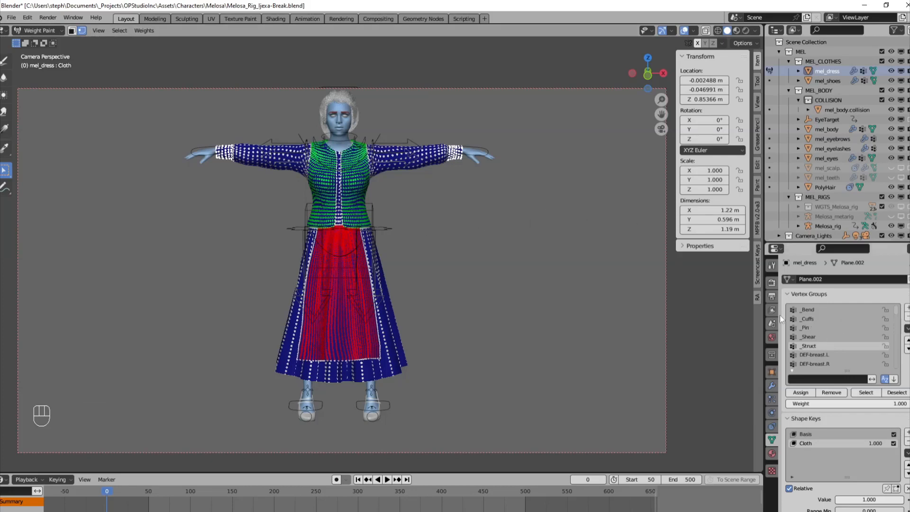
# Isolate the selected sleeve cuffs by hiding every unselected part of the dress, keeping vertex selection masking on.
pyautogui.press('shift')
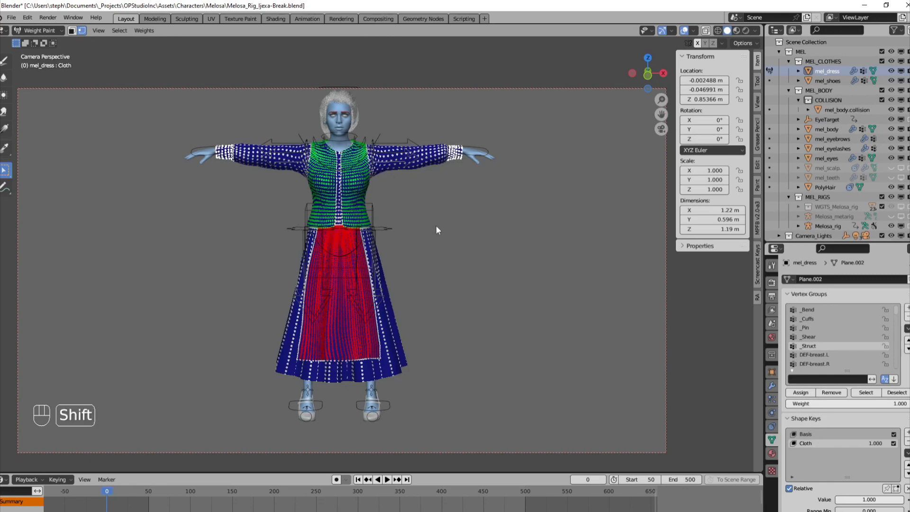
pyautogui.hotkey('shift', 'h')
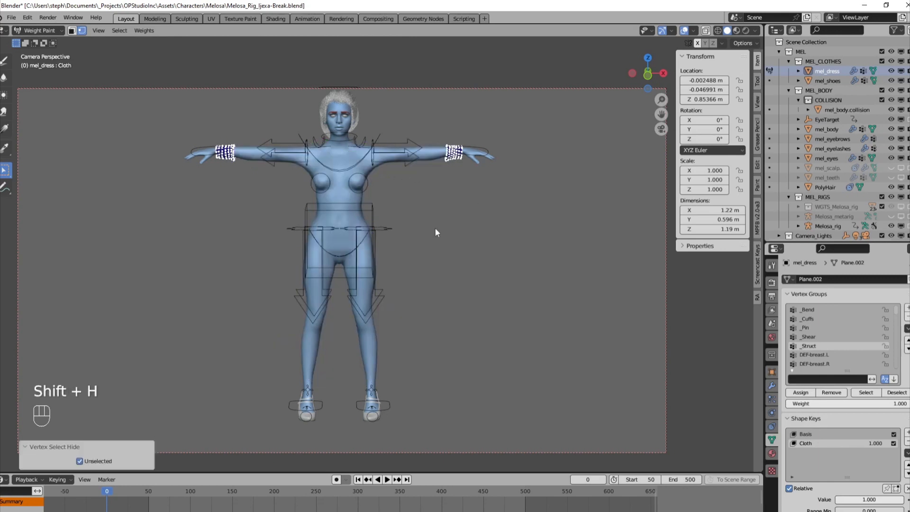
pyautogui.press('v')
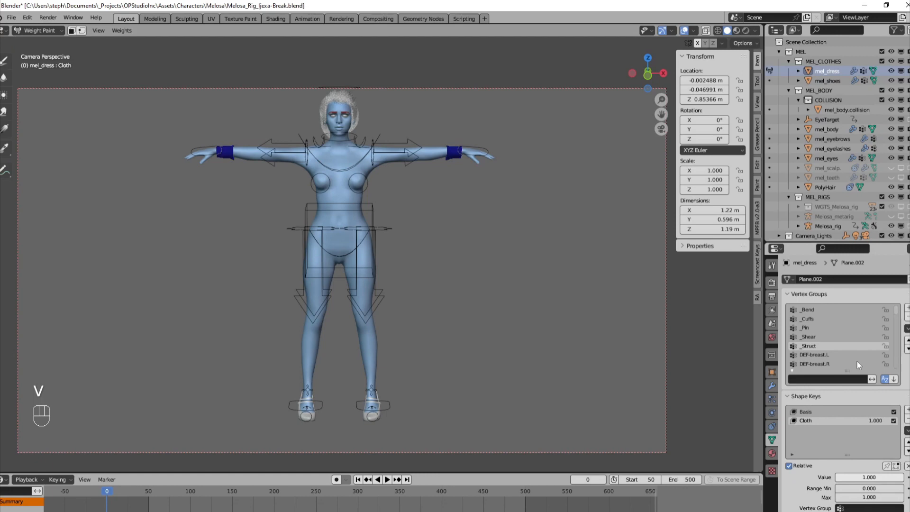
pyautogui.press('v')
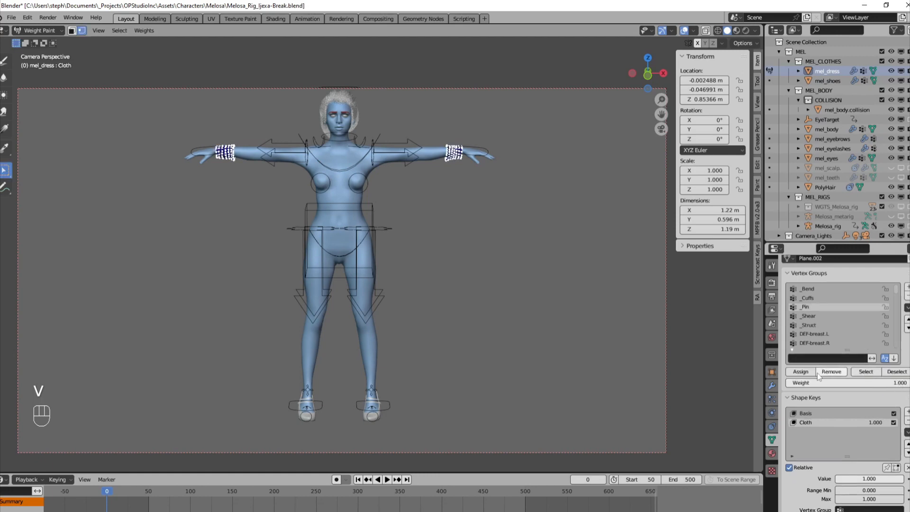
# Assign the cuff vertices to the _Pin vertex group with a weight of 0.6.
pyautogui.click(893, 383)
pyautogui.write('.6')
pyautogui.press('Return')
pyautogui.click(800, 372)
# Reveal the whole dress with nothing selected, and hide only the vertices belonging to the _Cuffs group.
pyautogui.hotkey('shift', 'h')
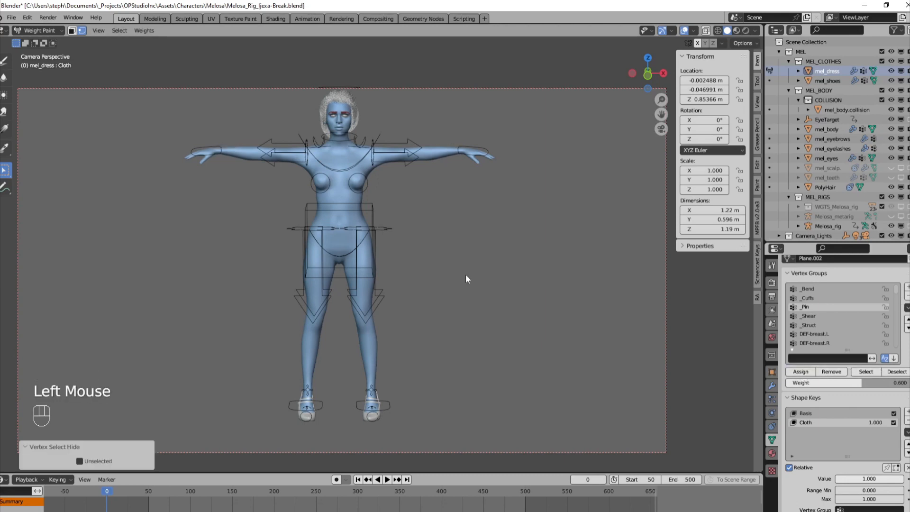
pyautogui.hotkey('alt', 'h')
pyautogui.hotkey('alt', 'a')
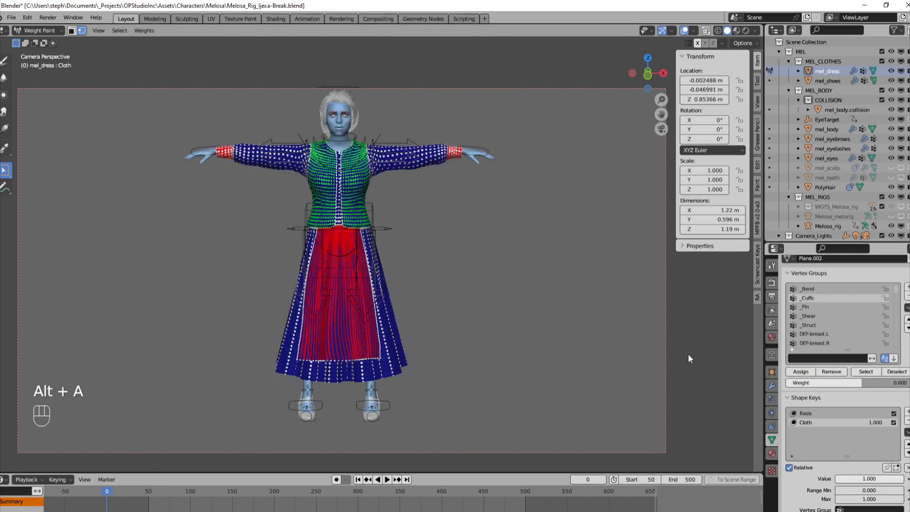
pyautogui.click(873, 371)
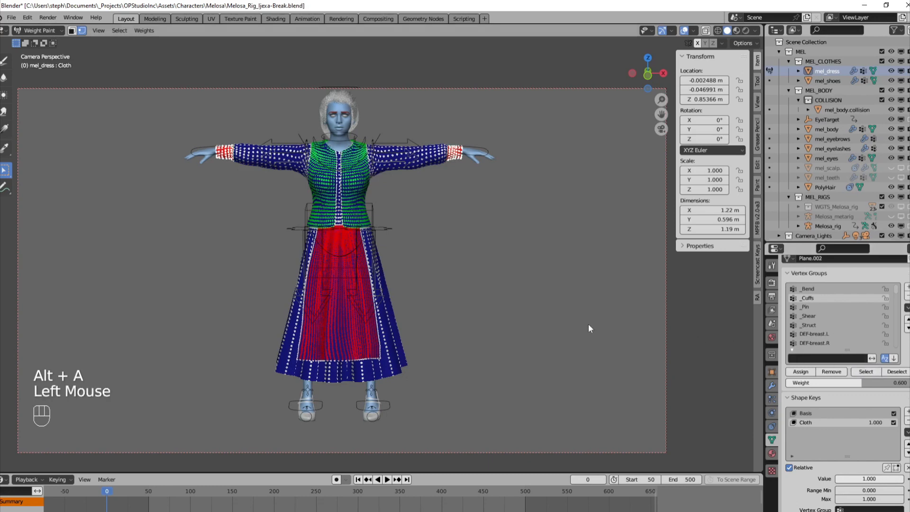
pyautogui.press('h')
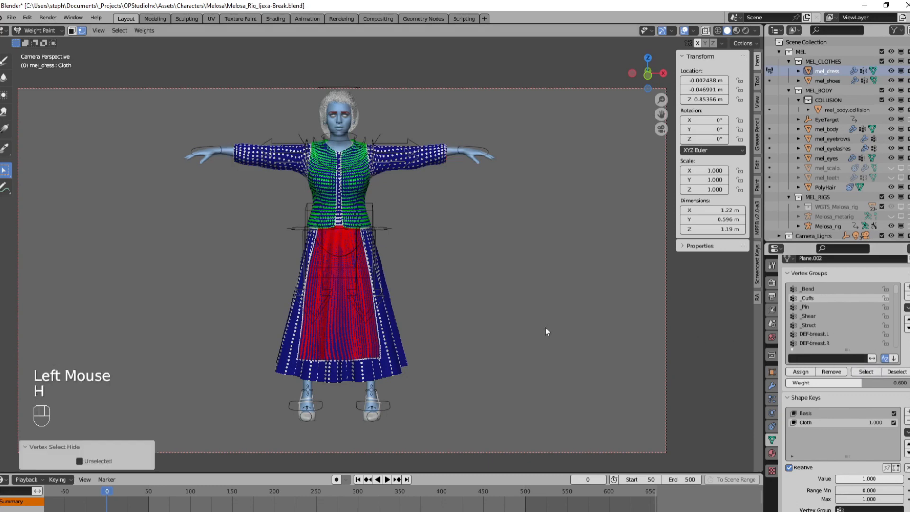
# Make _Pin the active vertex group and isolate the linked underdress with its sleeves.
pyautogui.click(815, 308)
pyautogui.click(395, 217)
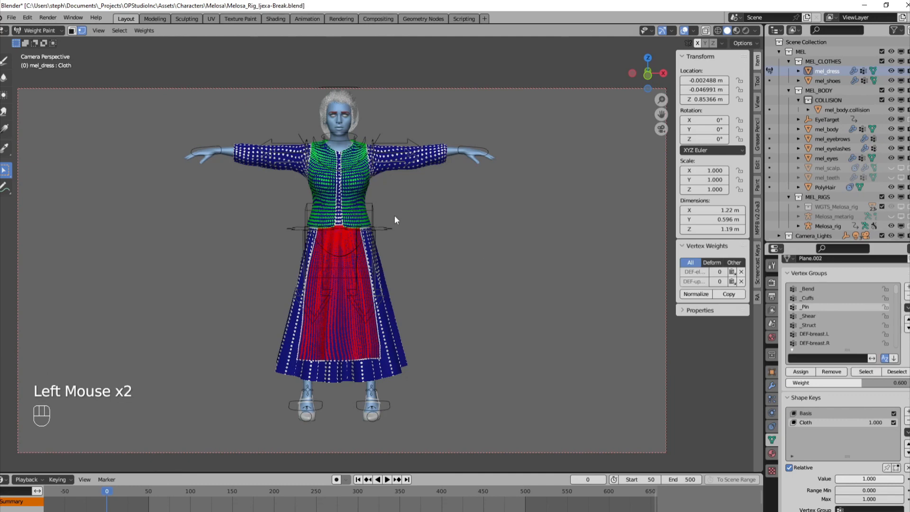
pyautogui.press('alt')
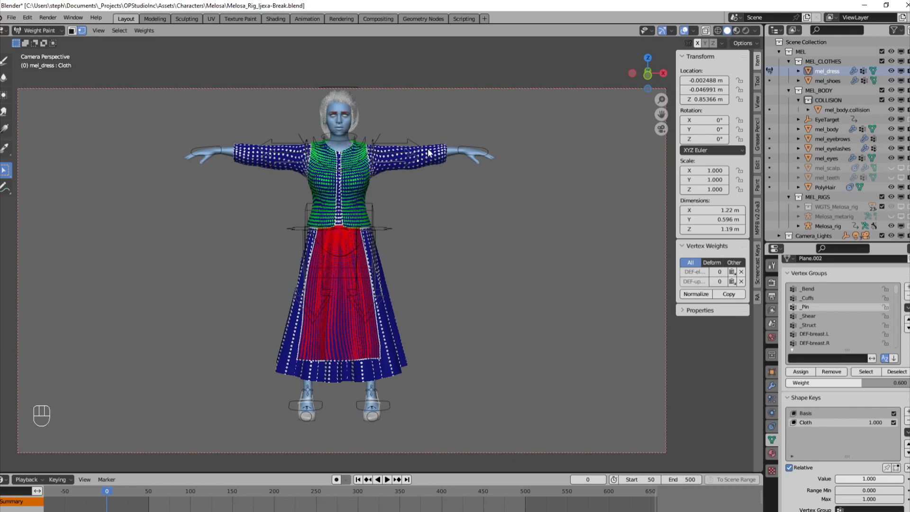
pyautogui.hotkey('ctrl', 'l')
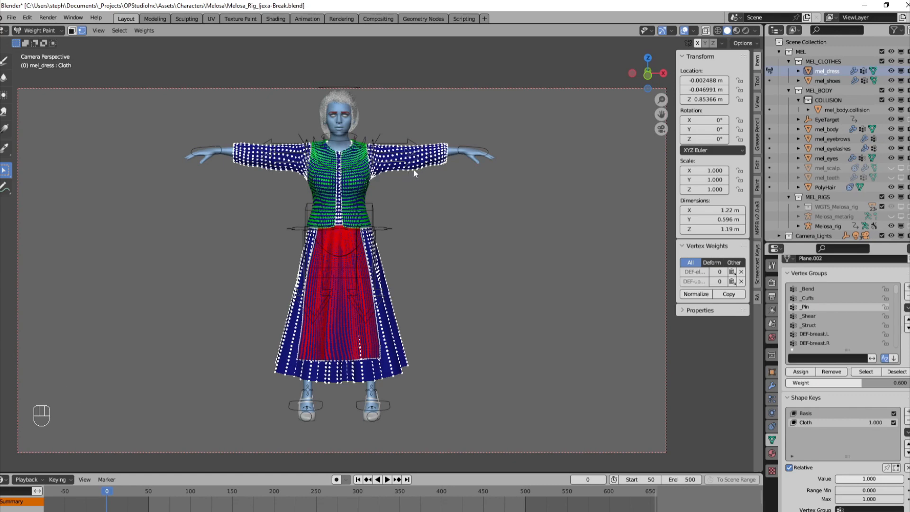
pyautogui.press('shift')
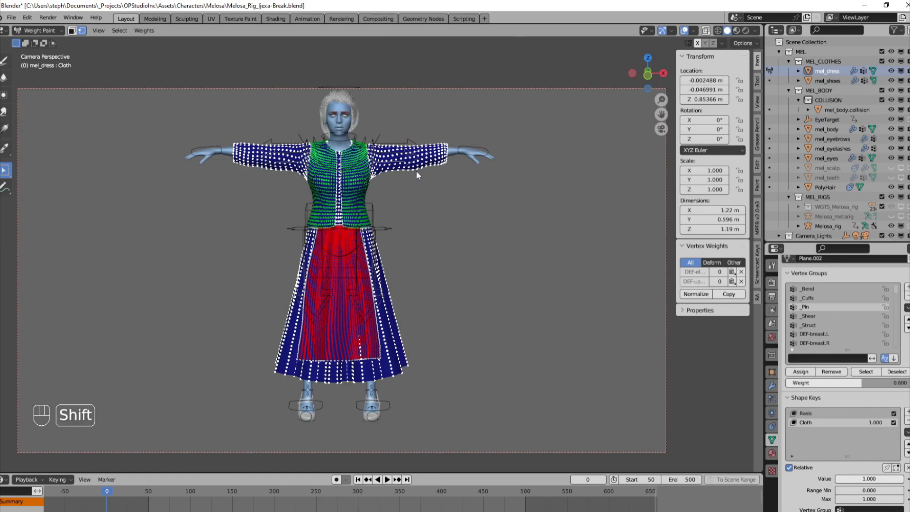
pyautogui.hotkey('shift', 'h')
# Set up the Draw brush with weight 0.2 and a radius of 72 px, and turn off vertex selection masking.
pyautogui.click(5, 61)
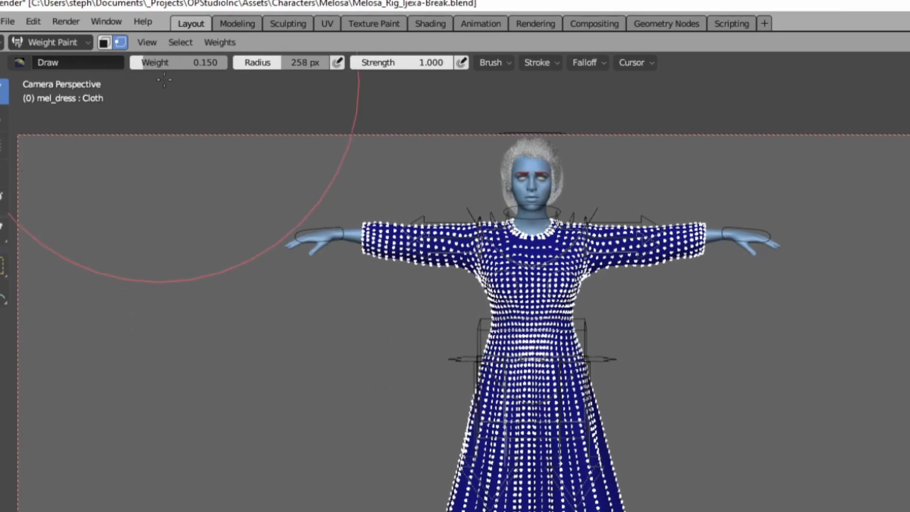
pyautogui.click(212, 57)
pyautogui.press('BackSpace')
pyautogui.write('.2')
pyautogui.press('Return')
pyautogui.press('f')
pyautogui.press('v')
# Paint the 0.2 pin weight over the underdress's sleeves, shoulders and torso down to the waist, on all sides.
pyautogui.keyDown('shift'); pyautogui.moveTo(696, 370); pyautogui.dragTo(701, 442, button='middle'); pyautogui.keyUp('shift')
pyautogui.moveTo(729, 326)
pyautogui.mouseDown()
pyautogui.moveTo(298, 329)
pyautogui.moveTo(517, 356)
pyautogui.mouseUp()
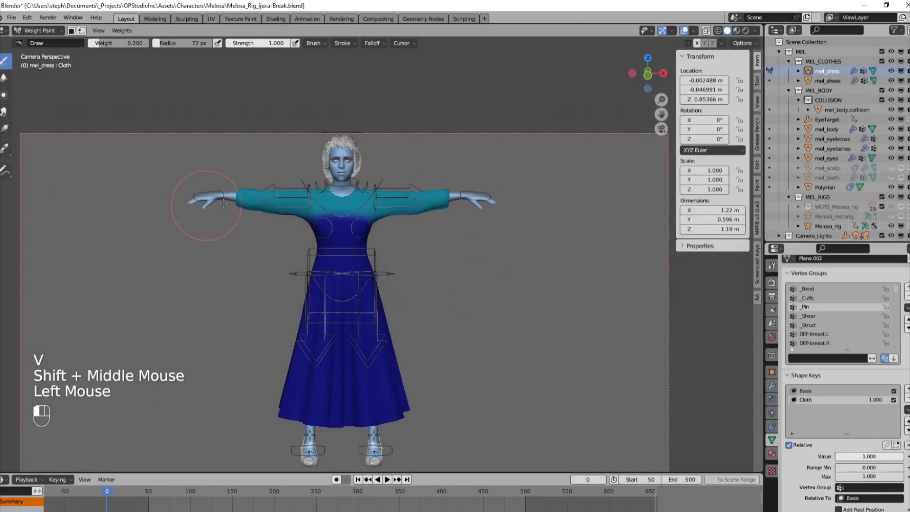
pyautogui.moveTo(331, 226); pyautogui.dragTo(362, 225)
pyautogui.moveTo(512, 202); pyautogui.dragTo(367, 218, button='middle')
pyautogui.keyDown('shift'); pyautogui.moveTo(421, 189); pyautogui.dragTo(409, 246, button='middle'); pyautogui.keyUp('shift')
pyautogui.moveTo(479, 237); pyautogui.dragTo(429, 223, button='middle')
pyautogui.keyDown('shift'); pyautogui.moveTo(448, 221); pyautogui.dragTo(457, 257, button='middle'); pyautogui.keyUp('shift')
pyautogui.moveTo(291, 225); pyautogui.dragTo(279, 249, button='middle')
pyautogui.moveTo(235, 249)
pyautogui.mouseDown()
pyautogui.moveTo(502, 179)
pyautogui.moveTo(498, 216)
pyautogui.mouseUp()
pyautogui.moveTo(502, 227); pyautogui.dragTo(484, 204, button='middle')
pyautogui.moveTo(495, 214); pyautogui.dragTo(429, 225)
pyautogui.moveTo(422, 242); pyautogui.dragTo(339, 255)
pyautogui.moveTo(331, 254); pyautogui.dragTo(478, 246, button='middle')
pyautogui.moveTo(419, 258); pyautogui.dragTo(343, 258)
pyautogui.moveTo(299, 253)
pyautogui.mouseDown(button='middle')
pyautogui.moveTo(535, 242)
pyautogui.moveTo(511, 241)
pyautogui.mouseUp(button='middle')
# Smooth the pin weight transition around the waist using the Blur brush with a radius of 111 px.
pyautogui.click(5, 78)
pyautogui.moveTo(400, 278); pyautogui.dragTo(372, 279)
pyautogui.moveTo(373, 279); pyautogui.dragTo(399, 278, button='middle')
pyautogui.press('f')
pyautogui.click(329, 290)
pyautogui.moveTo(329, 290)
pyautogui.mouseDown(button='middle')
pyautogui.moveTo(493, 300)
pyautogui.moveTo(381, 287)
pyautogui.moveTo(456, 263)
pyautogui.mouseUp(button='middle')
pyautogui.click(494, 301)
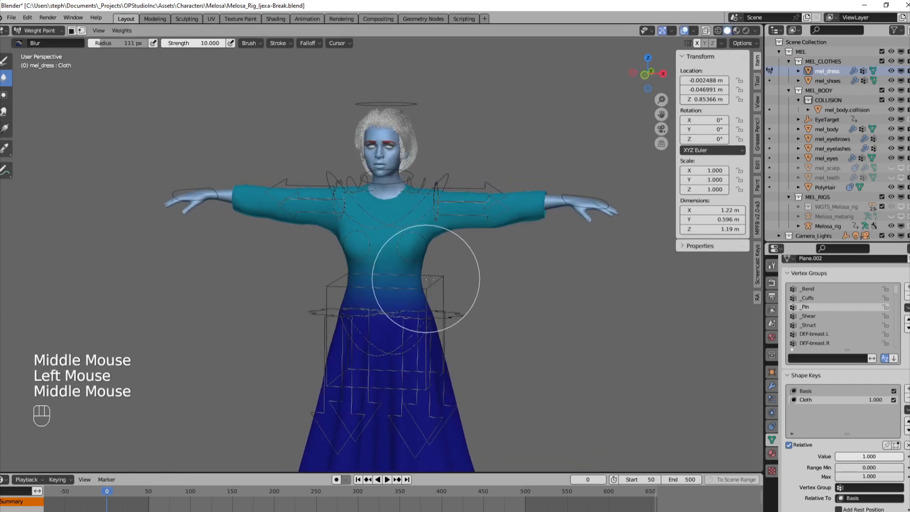
# Hide the Melosa_rig armature in the viewport.
pyautogui.click(891, 226)
pyautogui.keyDown('shift'); pyautogui.moveTo(497, 280); pyautogui.dragTo(498, 193, button='middle'); pyautogui.keyUp('shift')
pyautogui.keyDown('ctrl'); pyautogui.moveTo(493, 244); pyautogui.dragTo(404, 308, button='middle'); pyautogui.keyUp('ctrl')
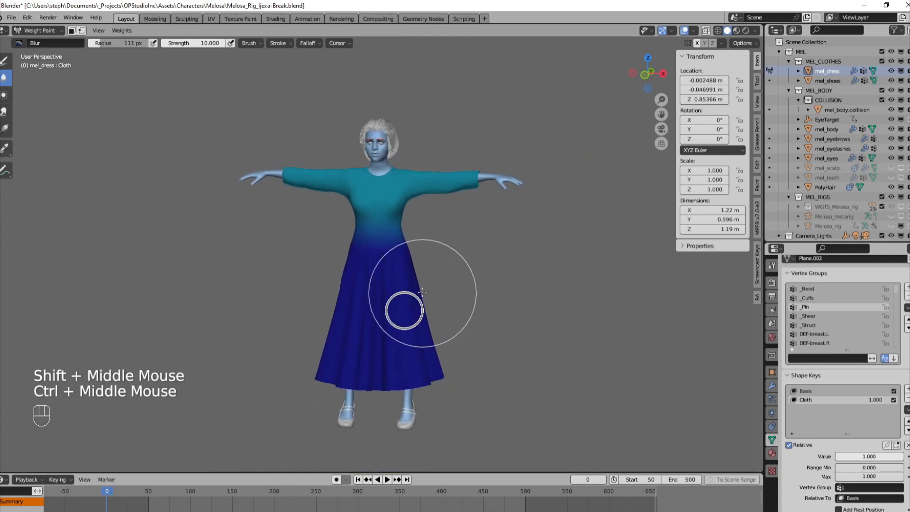
# Sample the pin weight on the skirt and return to the Draw brush.
pyautogui.click(4, 148)
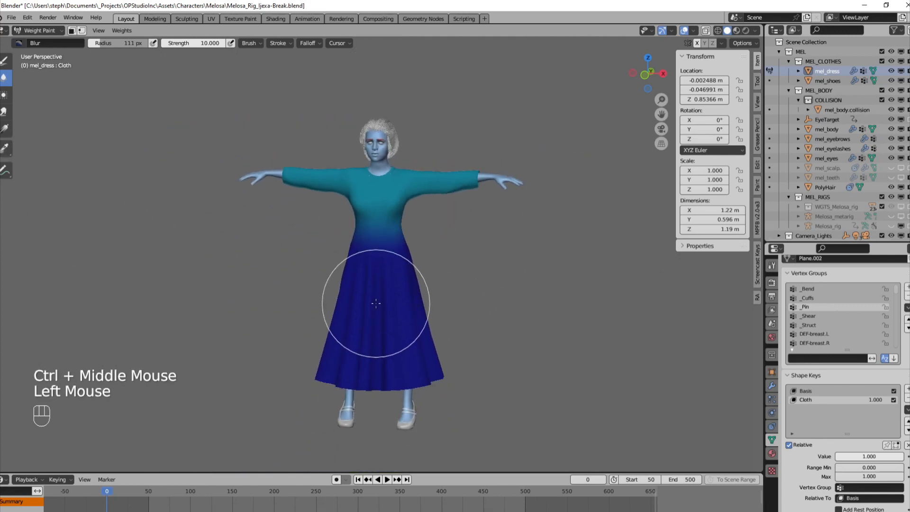
pyautogui.click(9, 151)
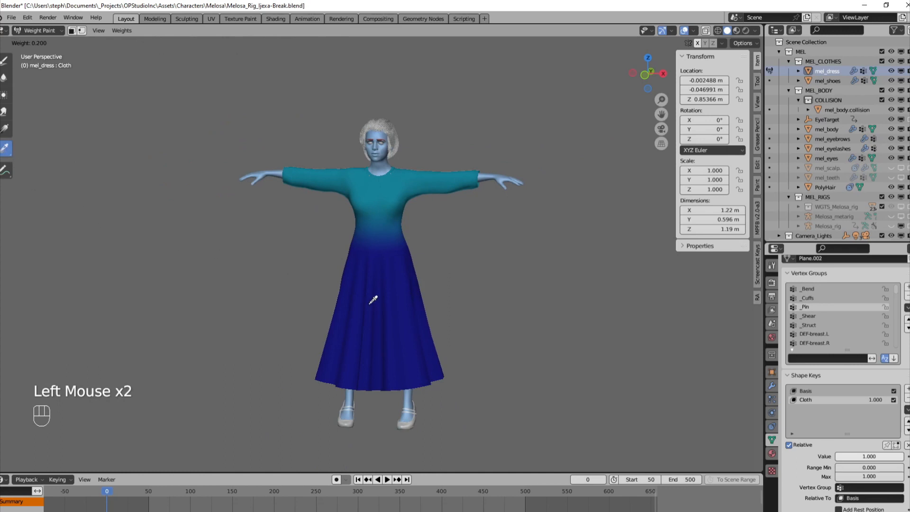
pyautogui.click(4, 61)
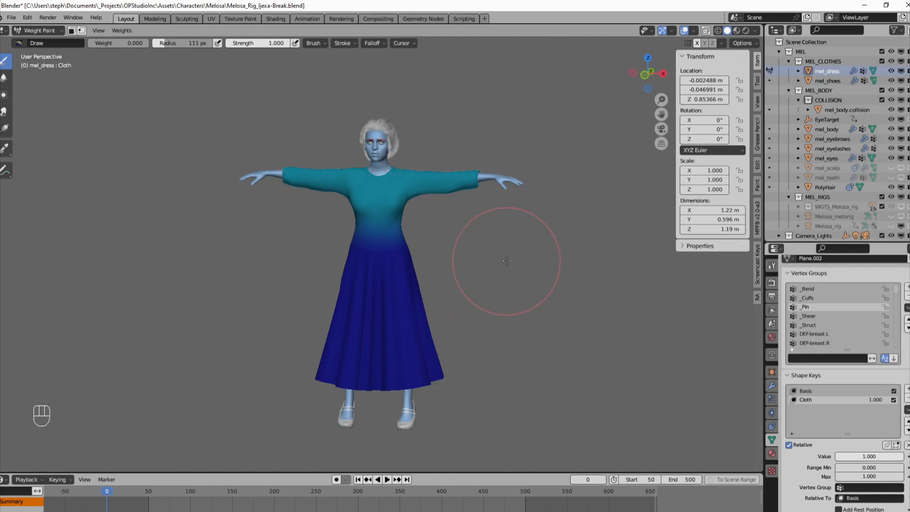
# Reveal the hidden dress parts without selecting them, and isolate the linked vest for unmasked painting.
pyautogui.hotkey('alt', 'h')
pyautogui.click(79, 460)
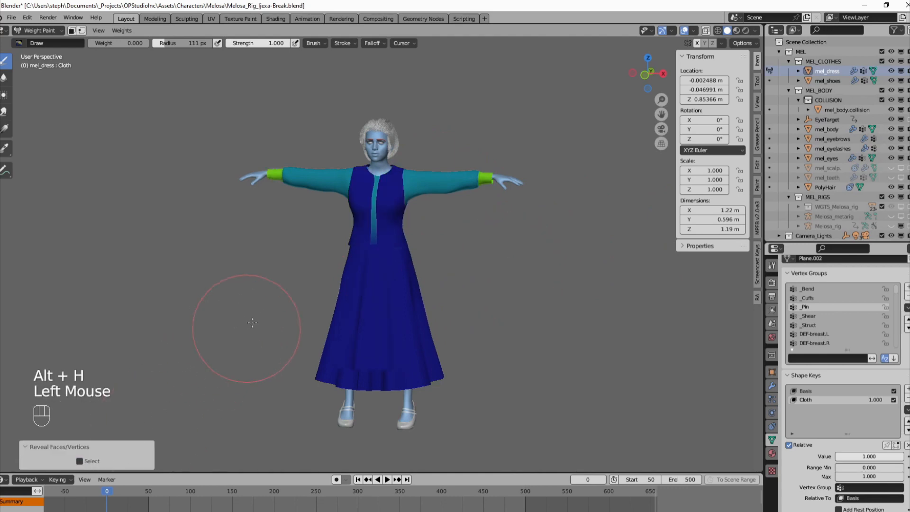
pyautogui.press('v')
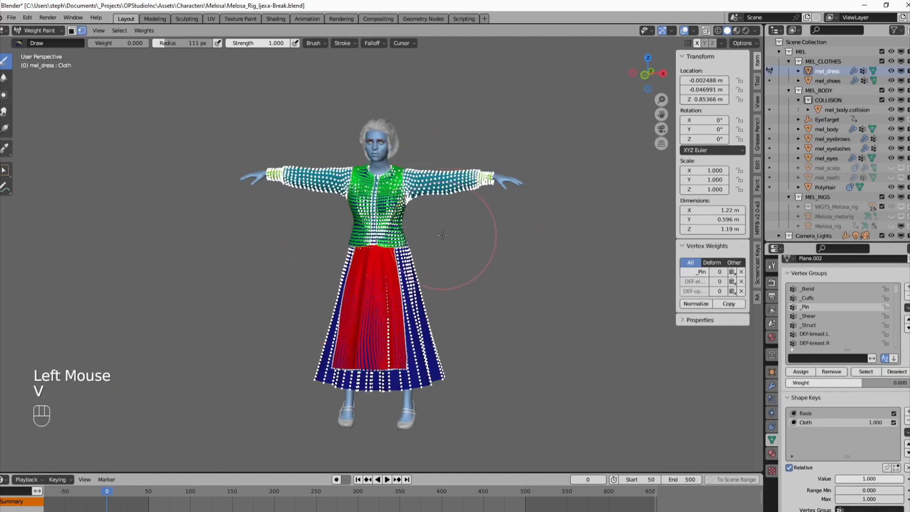
pyautogui.press('w')
pyautogui.click(408, 232)
pyautogui.hotkey('ctrl', 'l')
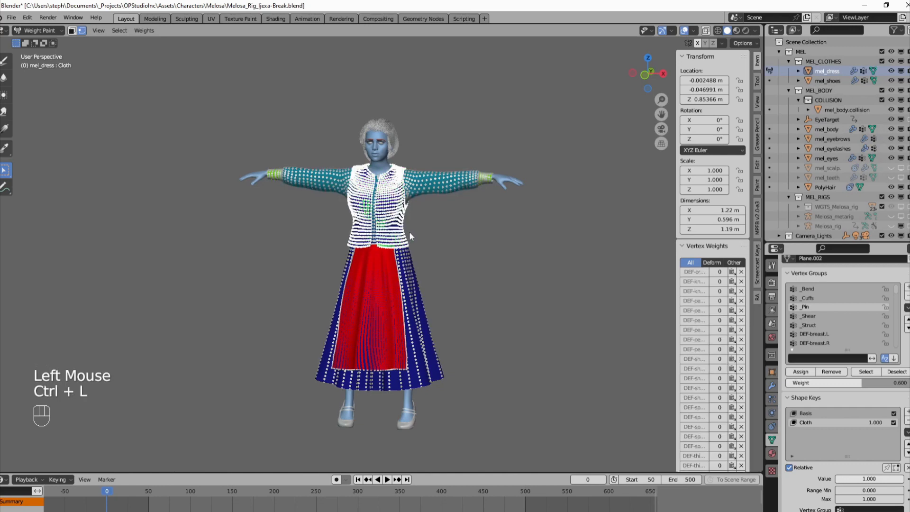
pyautogui.hotkey('shift', 'h')
pyautogui.press('v')
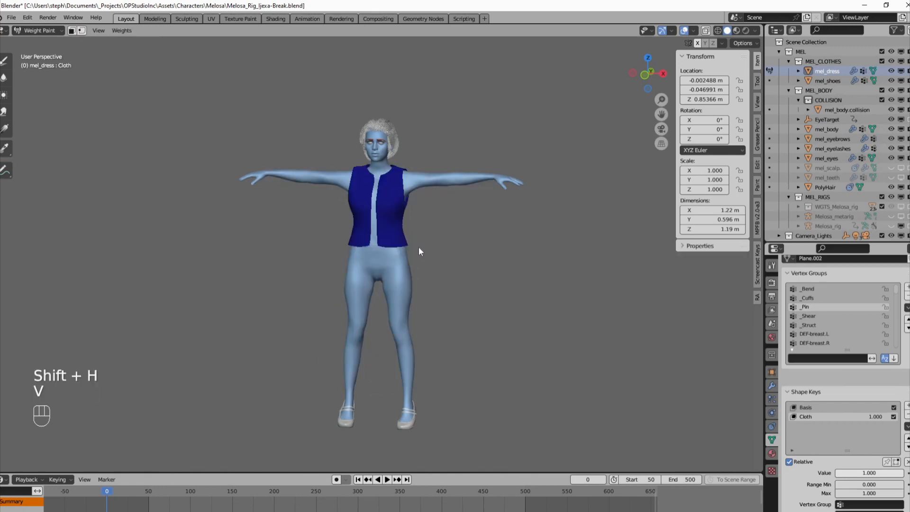
# Paint the vest's front, sides and back in the _Pin group with a Draw weight of 0.15.
pyautogui.keyDown('shift'); pyautogui.moveTo(418, 243); pyautogui.dragTo(394, 259, button='middle'); pyautogui.keyUp('shift')
pyautogui.click(4, 61)
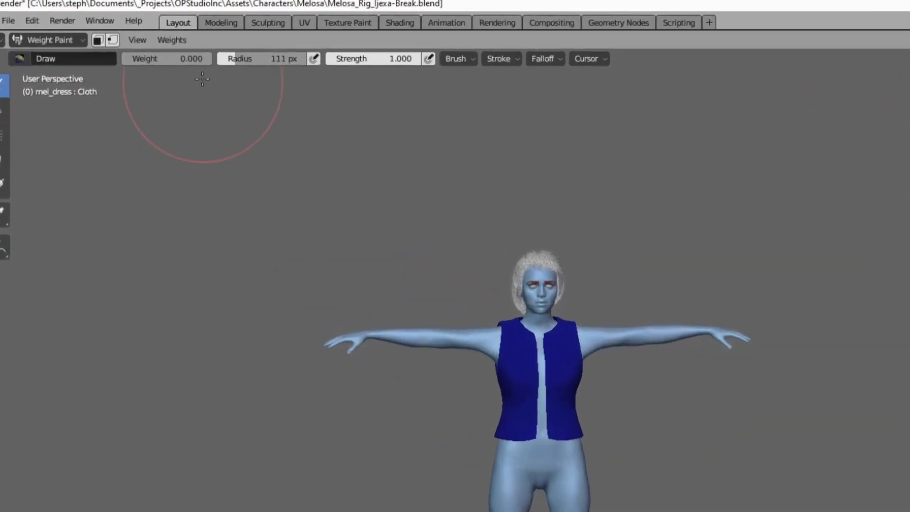
pyautogui.press('Return')
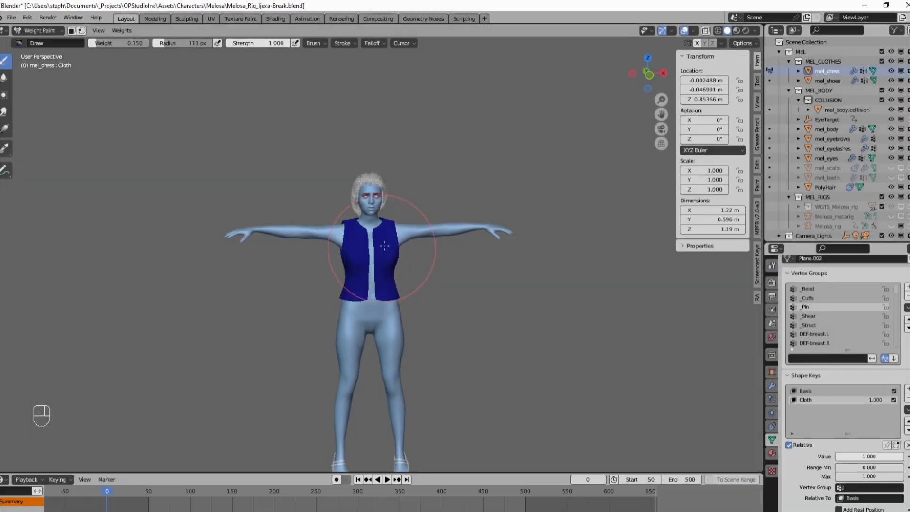
pyautogui.moveTo(639, 410); pyautogui.dragTo(528, 423)
pyautogui.moveTo(337, 267)
pyautogui.mouseDown()
pyautogui.moveTo(361, 315)
pyautogui.moveTo(352, 303)
pyautogui.mouseUp()
pyautogui.moveTo(313, 221); pyautogui.dragTo(223, 219, button='middle')
pyautogui.moveTo(353, 265); pyautogui.dragTo(393, 265)
pyautogui.moveTo(478, 255); pyautogui.dragTo(391, 237, button='middle')
pyautogui.moveTo(386, 237)
pyautogui.mouseDown()
pyautogui.moveTo(408, 246)
pyautogui.moveTo(385, 280)
pyautogui.mouseUp()
pyautogui.moveTo(400, 279); pyautogui.dragTo(364, 273, button='middle')
pyautogui.moveTo(389, 285); pyautogui.dragTo(384, 265)
pyautogui.moveTo(385, 264); pyautogui.dragTo(270, 270, button='middle')
# Make _Bend the active vertex group and paint the entire vest with a weight of 1.
pyautogui.click(756, 242)
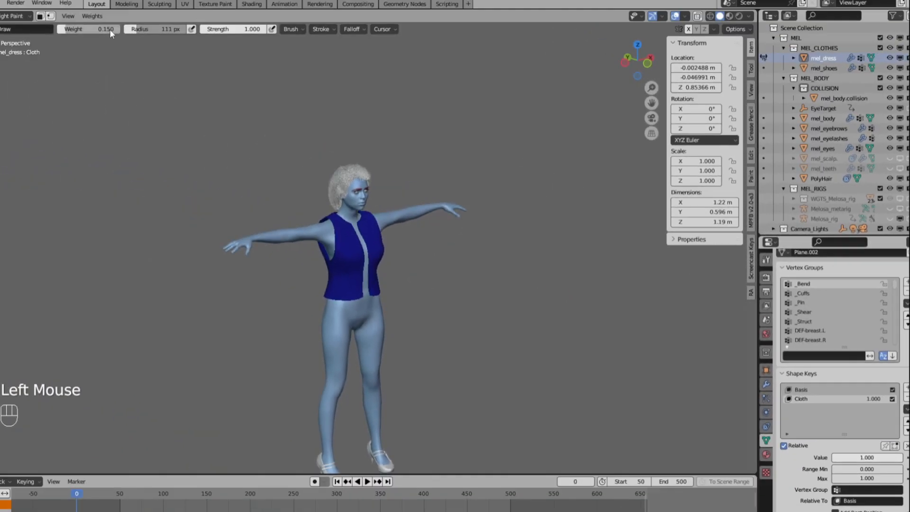
pyautogui.click(109, 30)
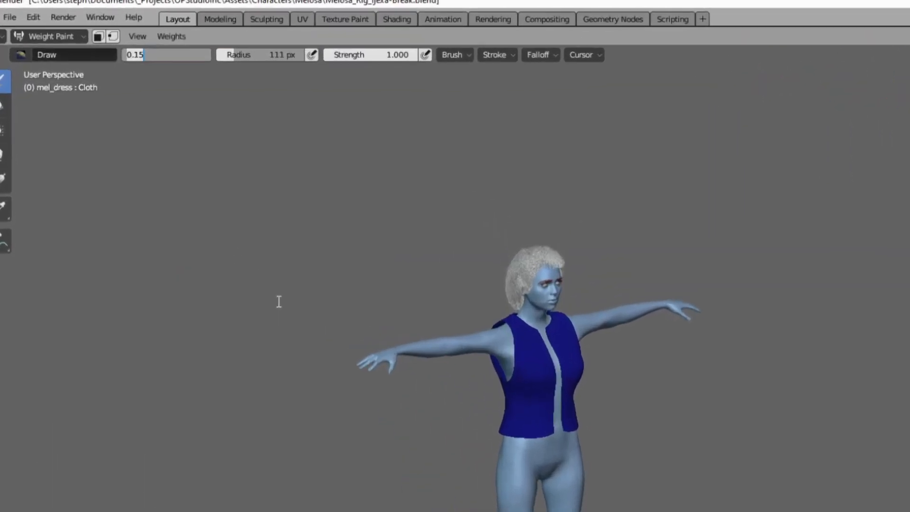
pyautogui.write('1')
pyautogui.press('Return')
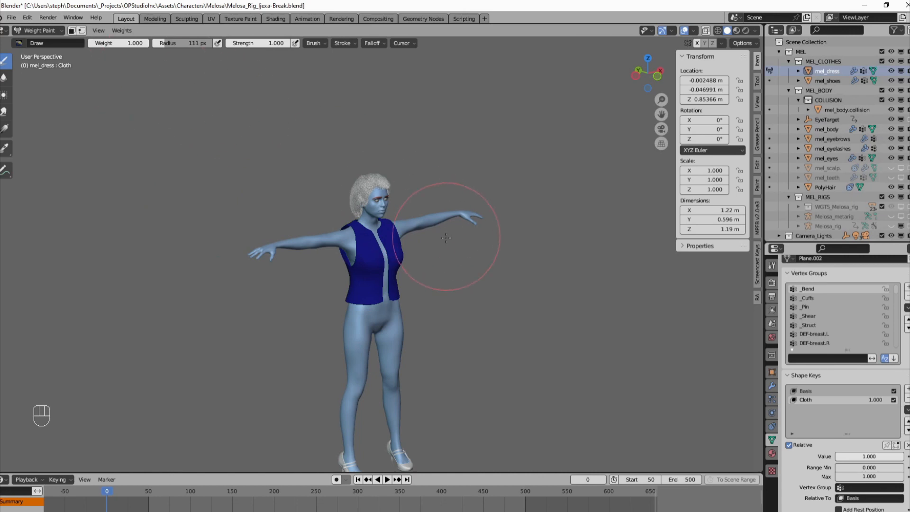
pyautogui.moveTo(445, 237)
pyautogui.mouseDown()
pyautogui.moveTo(355, 274)
pyautogui.moveTo(345, 324)
pyautogui.moveTo(417, 305)
pyautogui.mouseUp()
pyautogui.moveTo(417, 304); pyautogui.dragTo(538, 278, button='middle')
pyautogui.moveTo(398, 256)
pyautogui.mouseDown()
pyautogui.moveTo(304, 247)
pyautogui.moveTo(315, 260)
pyautogui.mouseUp()
pyautogui.moveTo(315, 260); pyautogui.dragTo(559, 275, button='middle')
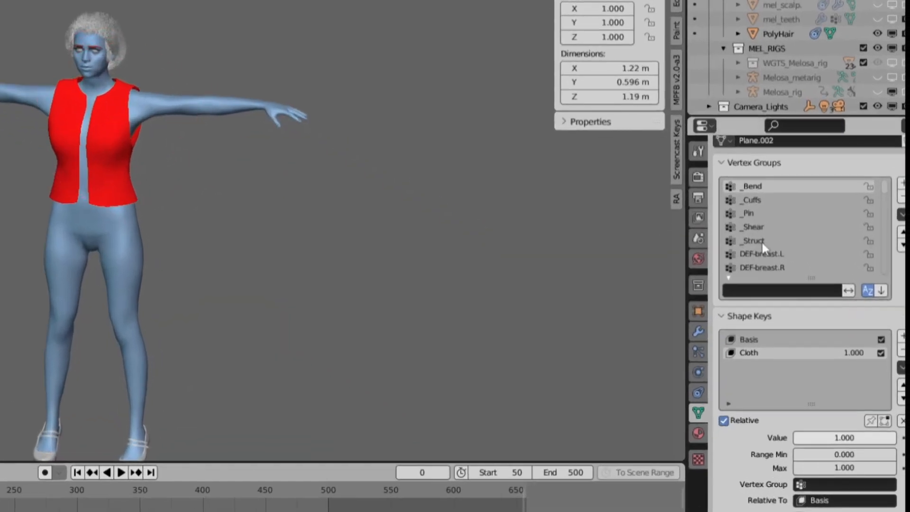
# Make _Struct the active vertex group and paint the vest on all sides with a weight of 0.15.
pyautogui.click(811, 325)
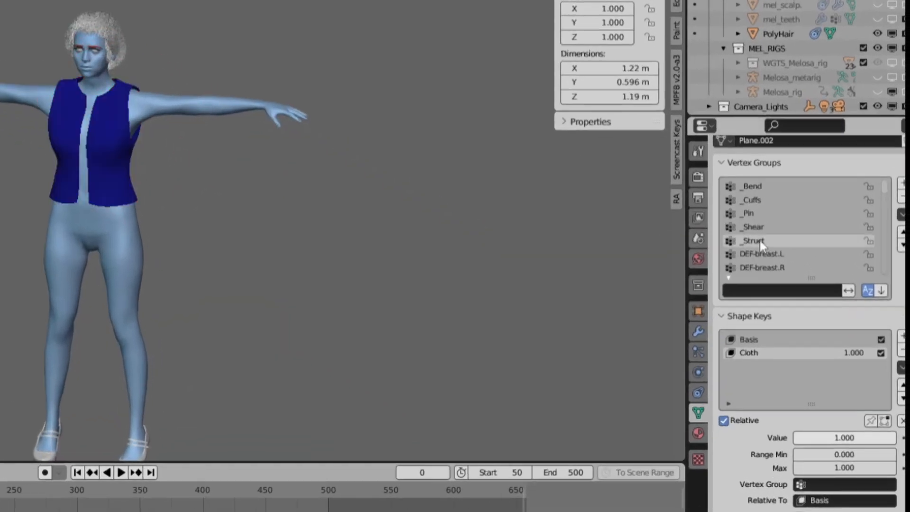
pyautogui.click(175, 62)
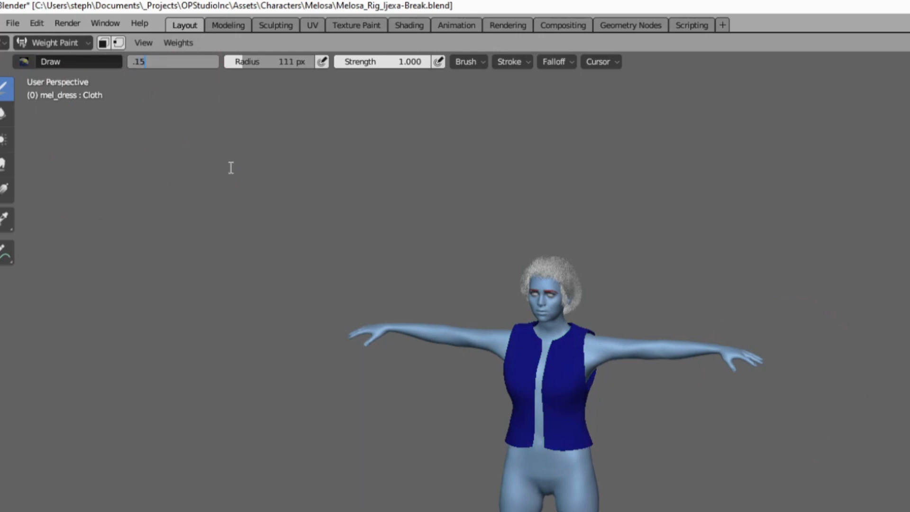
pyautogui.press('Return')
pyautogui.moveTo(592, 327)
pyautogui.mouseDown()
pyautogui.moveTo(493, 369)
pyautogui.moveTo(557, 485)
pyautogui.mouseUp()
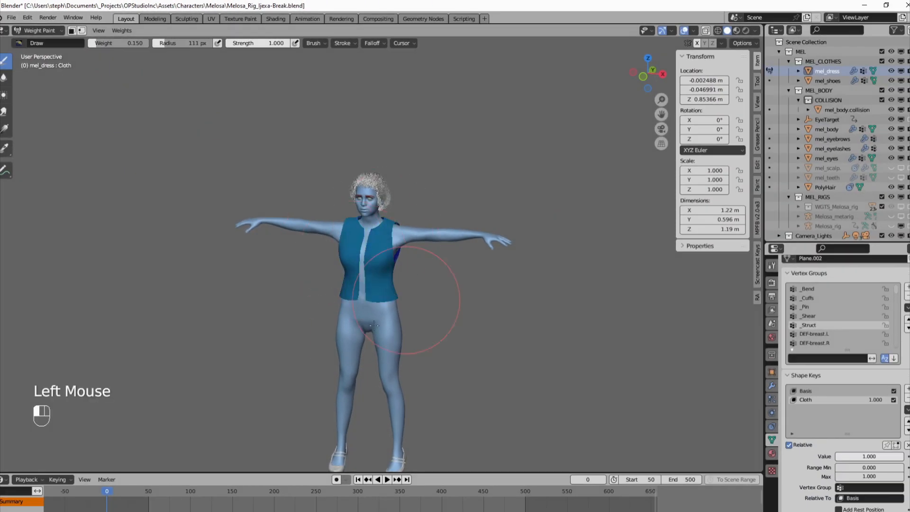
pyautogui.moveTo(374, 325); pyautogui.dragTo(358, 251, button='middle')
pyautogui.click(358, 251)
pyautogui.moveTo(336, 261); pyautogui.dragTo(409, 239)
pyautogui.moveTo(426, 246); pyautogui.dragTo(352, 253, button='middle')
pyautogui.moveTo(352, 253); pyautogui.dragTo(408, 286)
pyautogui.moveTo(613, 278); pyautogui.dragTo(379, 298, button='middle')
# Reveal the hidden dress parts, isolate the linked apron over the skirt, and turn off vertex masking for painting.
pyautogui.hotkey('alt', 'h')
pyautogui.press('v')
pyautogui.press('w')
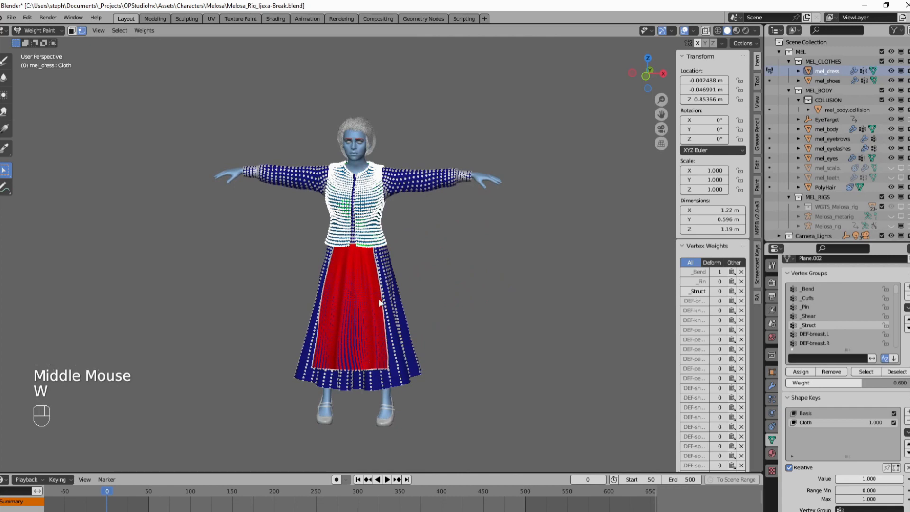
pyautogui.click(369, 313)
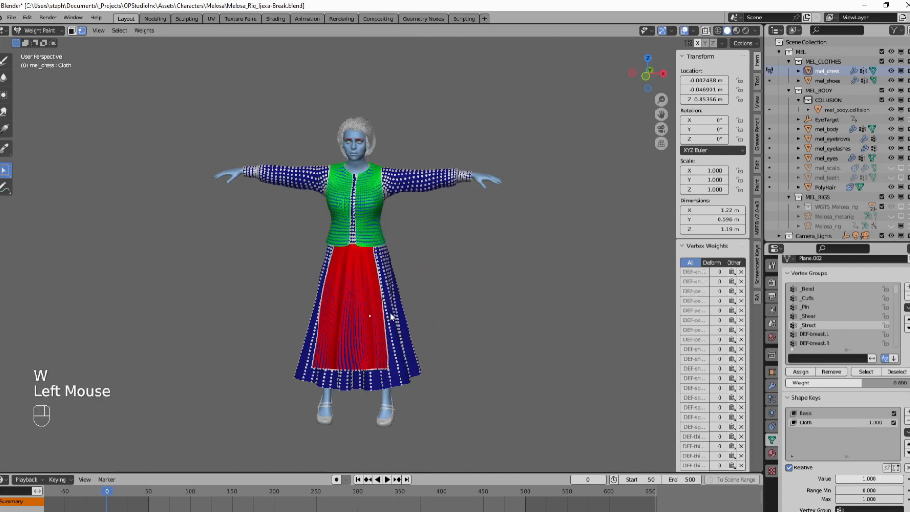
pyautogui.hotkey('ctrl', 'l')
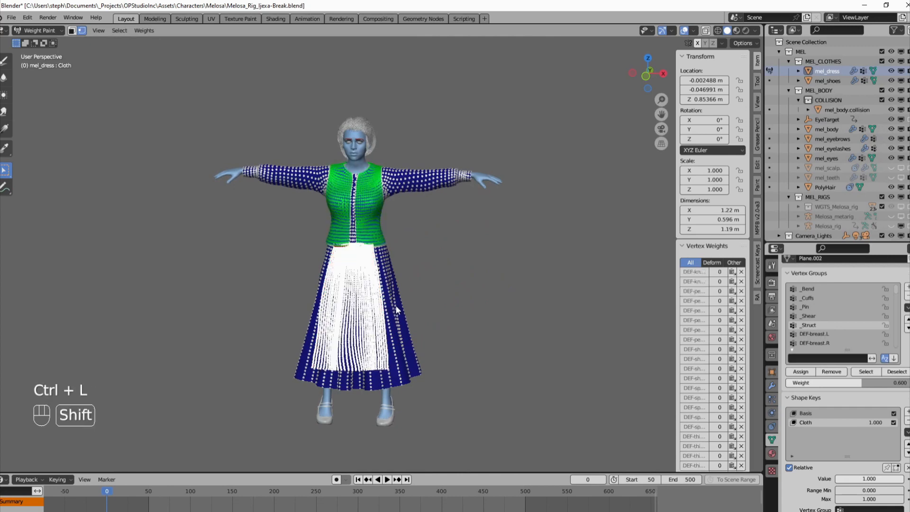
pyautogui.hotkey('shift', 'h')
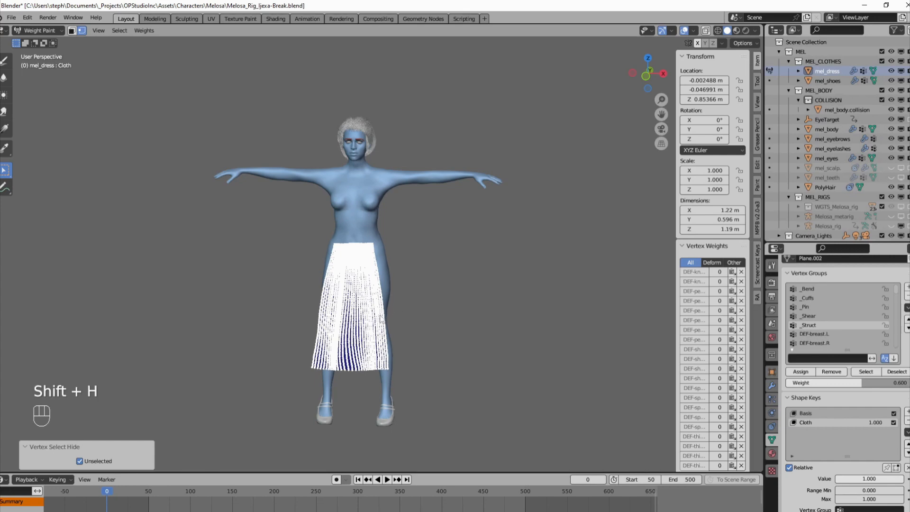
pyautogui.press('v')
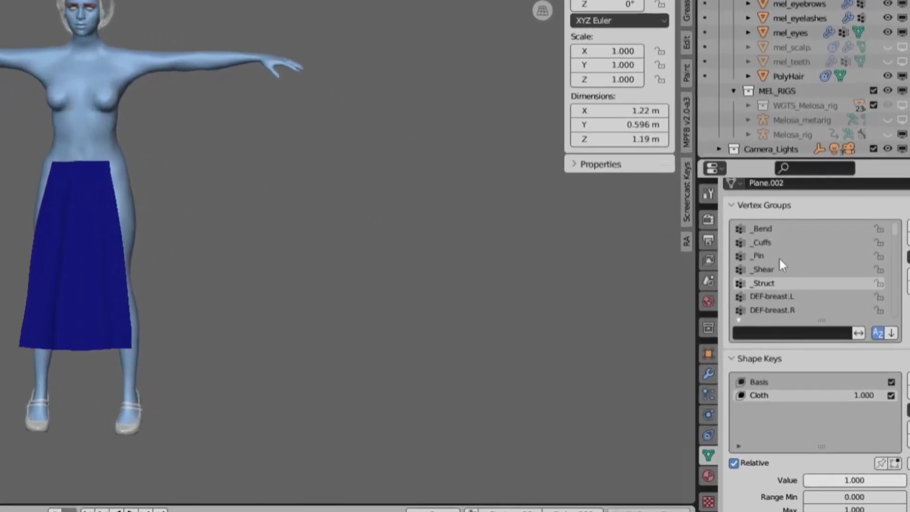
# Make _Pin the active vertex group and paint the entire apron with a Draw weight of 0.1.
pyautogui.click(787, 278)
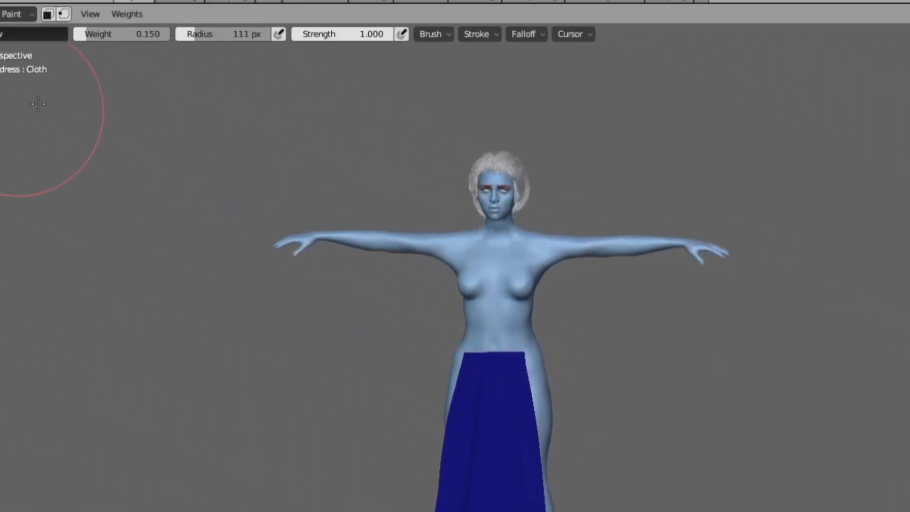
pyautogui.click(184, 62)
pyautogui.write('.1')
pyautogui.press('Return')
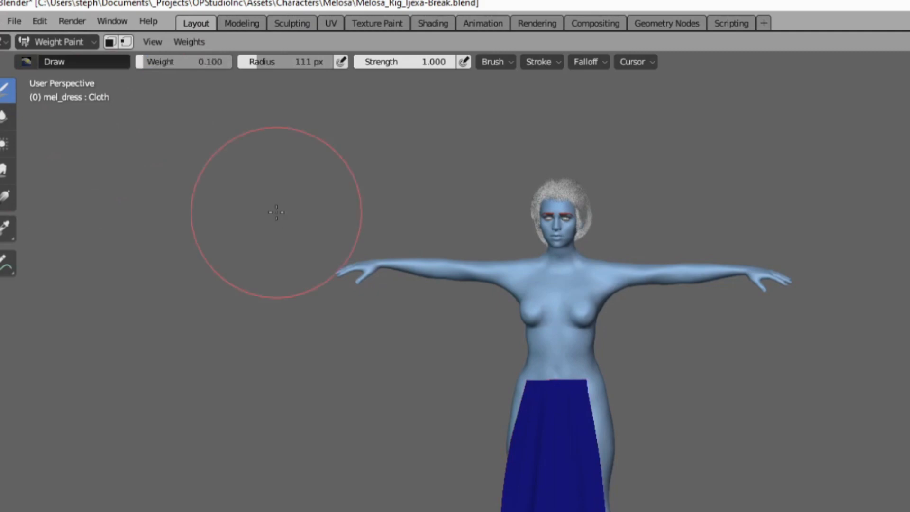
pyautogui.moveTo(370, 251)
pyautogui.mouseDown()
pyautogui.moveTo(335, 264)
pyautogui.moveTo(311, 355)
pyautogui.moveTo(412, 339)
pyautogui.moveTo(413, 361)
pyautogui.mouseUp()
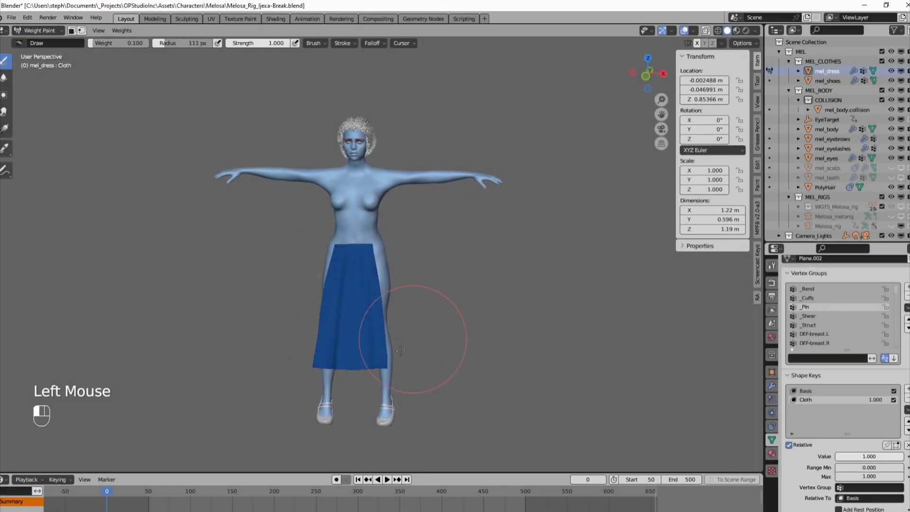
pyautogui.moveTo(445, 344); pyautogui.dragTo(435, 340, button='middle')
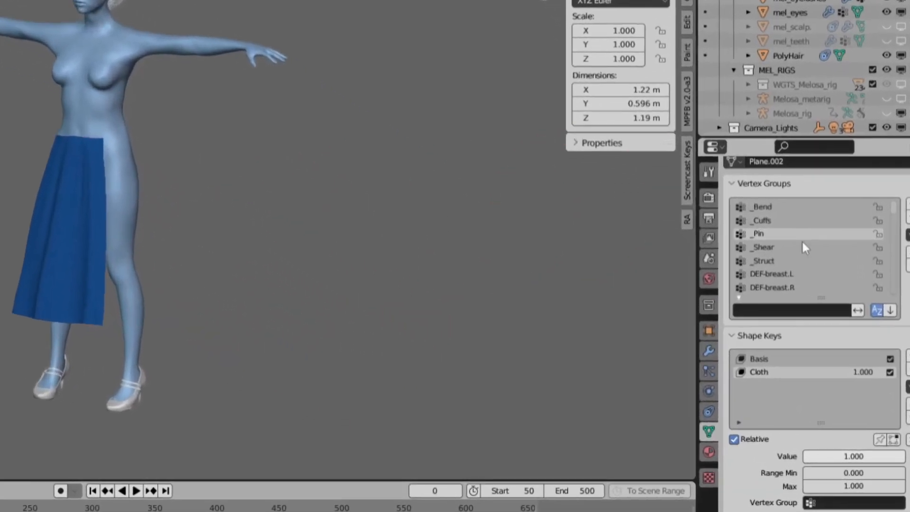
# Make _Shear the active vertex group and paint the entire apron with a weight of 1.
pyautogui.click(790, 273)
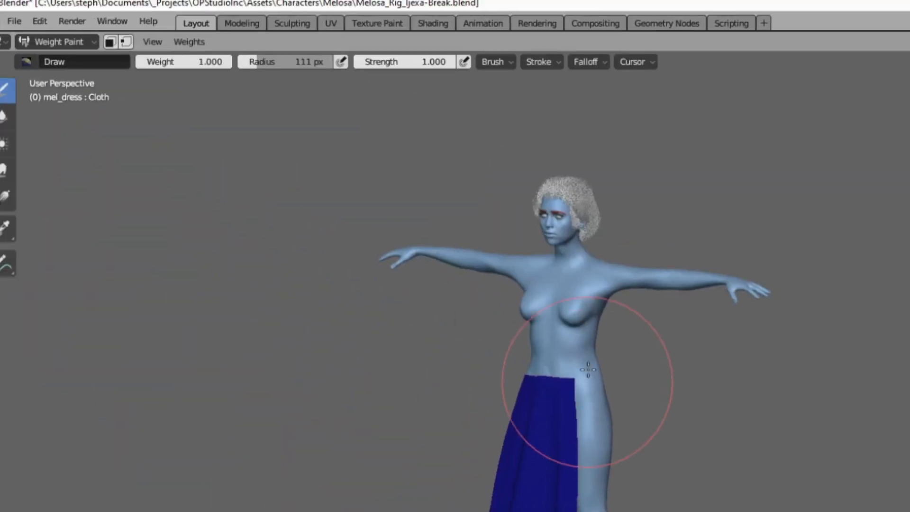
pyautogui.moveTo(585, 379); pyautogui.dragTo(540, 493)
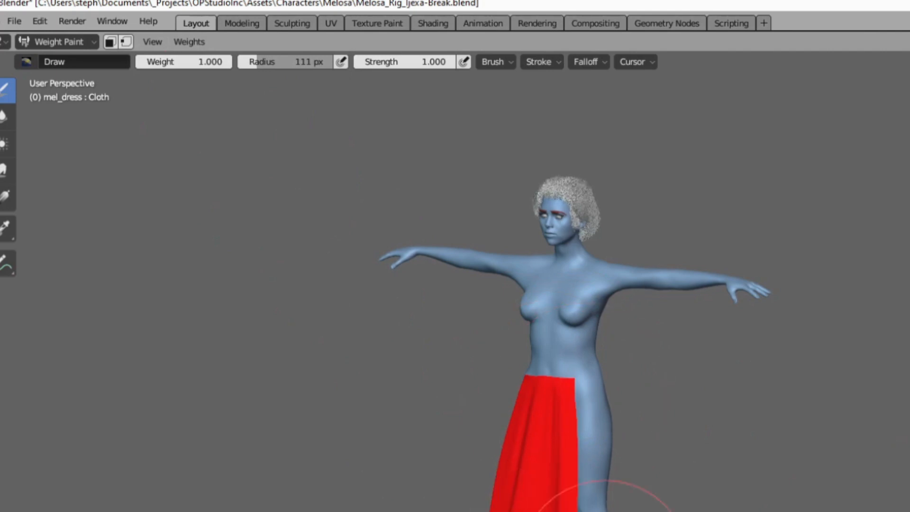
pyautogui.moveTo(534, 476); pyautogui.dragTo(585, 482, button='middle')
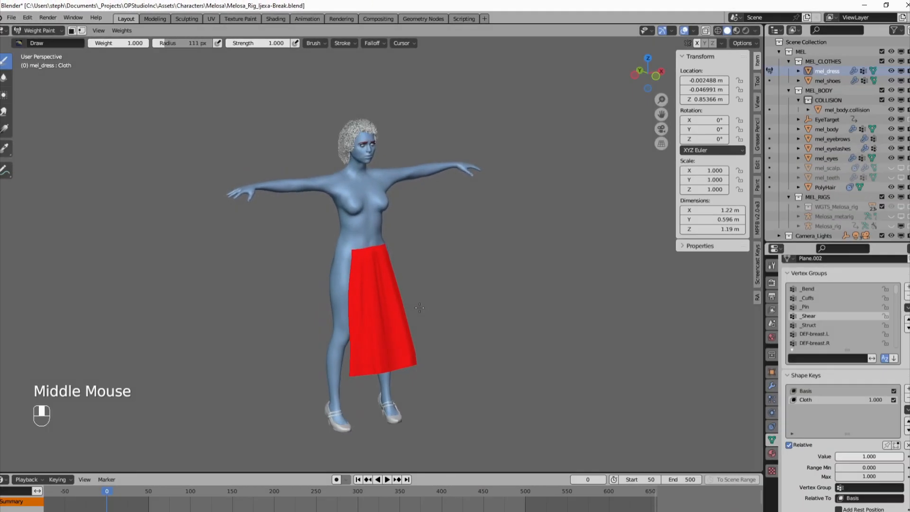
pyautogui.moveTo(384, 306); pyautogui.dragTo(402, 263, button='middle')
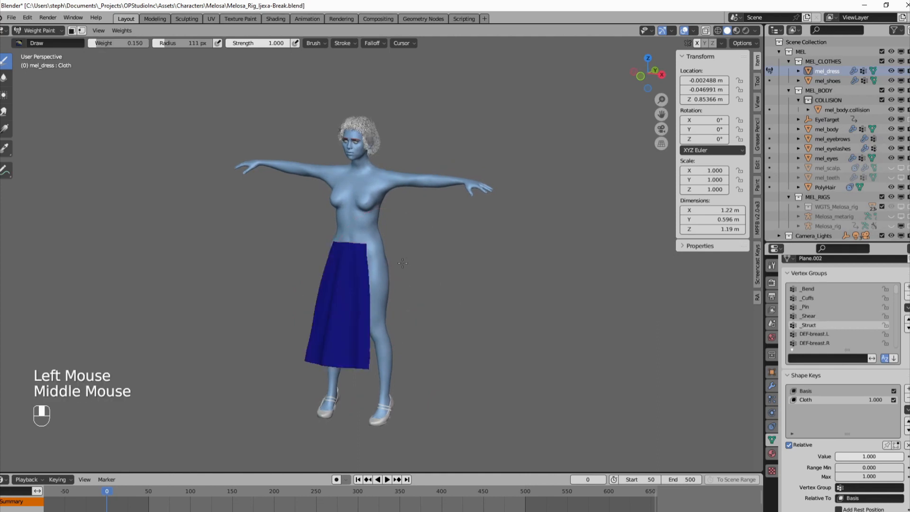
# Paint the entire apron in the _Struct group with a Draw weight of 0.15.
pyautogui.moveTo(402, 262); pyautogui.dragTo(416, 263, button='middle')
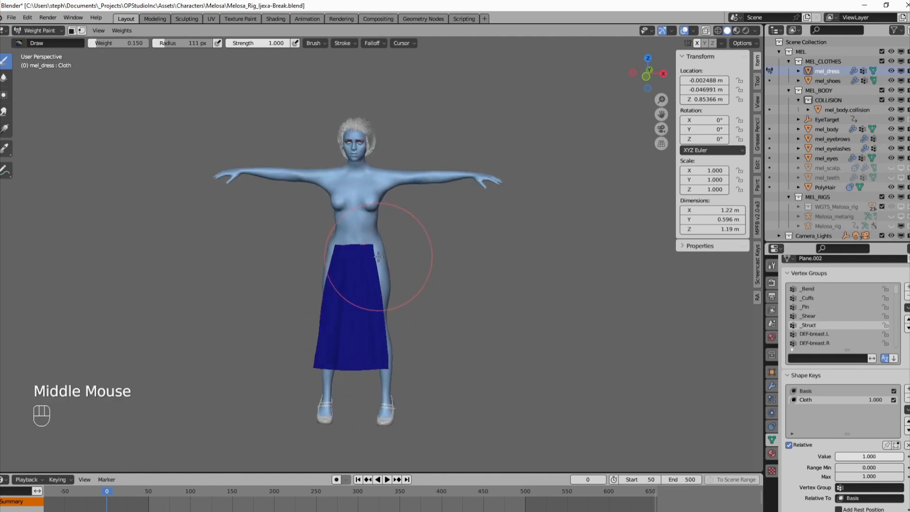
pyautogui.moveTo(376, 263)
pyautogui.mouseDown()
pyautogui.moveTo(335, 288)
pyautogui.moveTo(317, 379)
pyautogui.moveTo(368, 399)
pyautogui.mouseUp()
pyautogui.moveTo(413, 329)
pyautogui.mouseDown(button='middle')
pyautogui.moveTo(458, 336)
pyautogui.moveTo(478, 322)
pyautogui.moveTo(473, 315)
pyautogui.moveTo(501, 325)
pyautogui.moveTo(473, 315)
pyautogui.moveTo(378, 327)
pyautogui.moveTo(467, 341)
pyautogui.moveTo(398, 346)
pyautogui.mouseUp(button='middle')
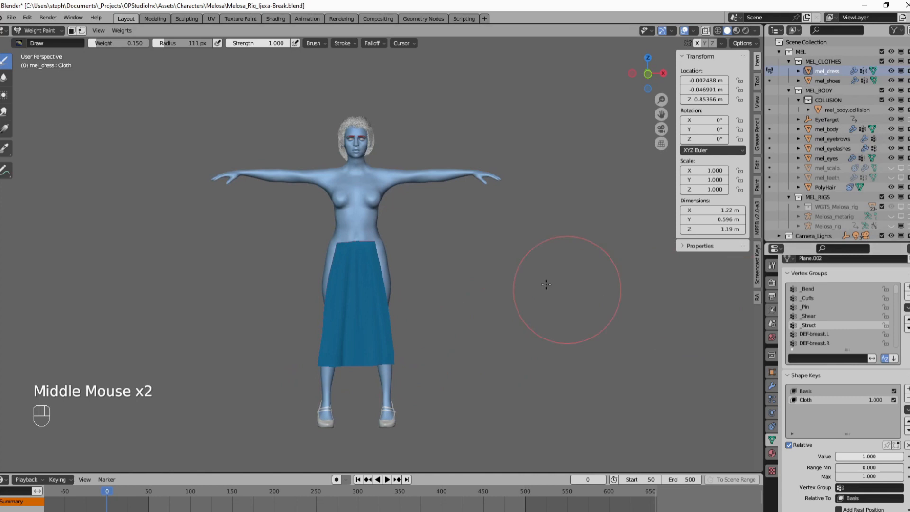
# Reveal the whole outfit and review the painted weights in the _Bend, _Pin, _Shear and _Struct vertex groups.
pyautogui.hotkey('alt', 'h')
pyautogui.click(816, 289)
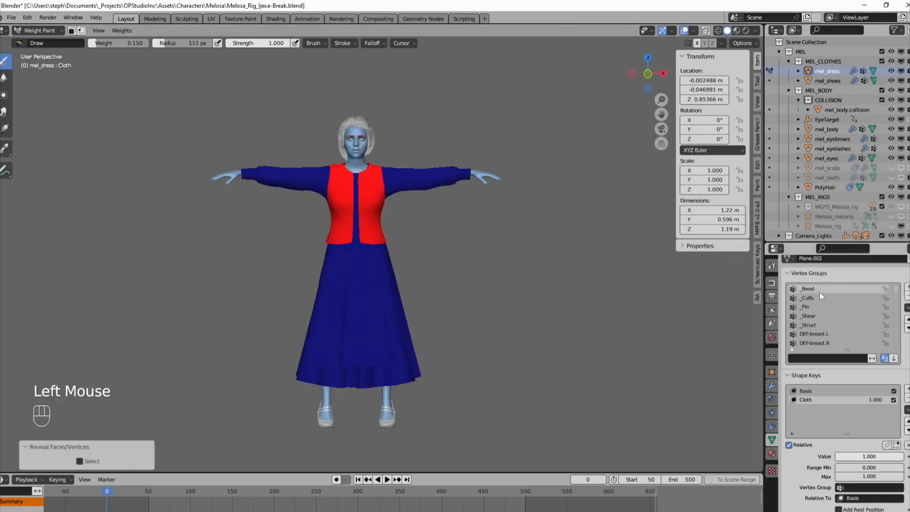
pyautogui.click(811, 307)
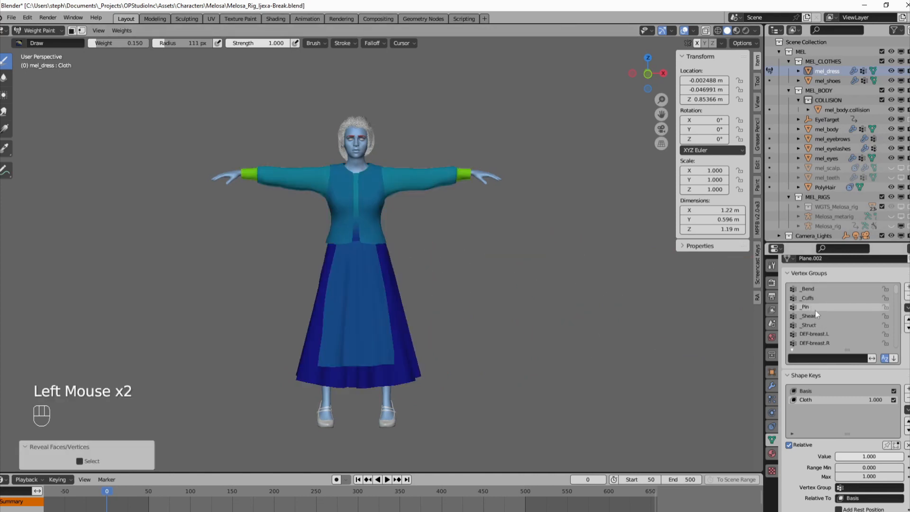
pyautogui.click(813, 316)
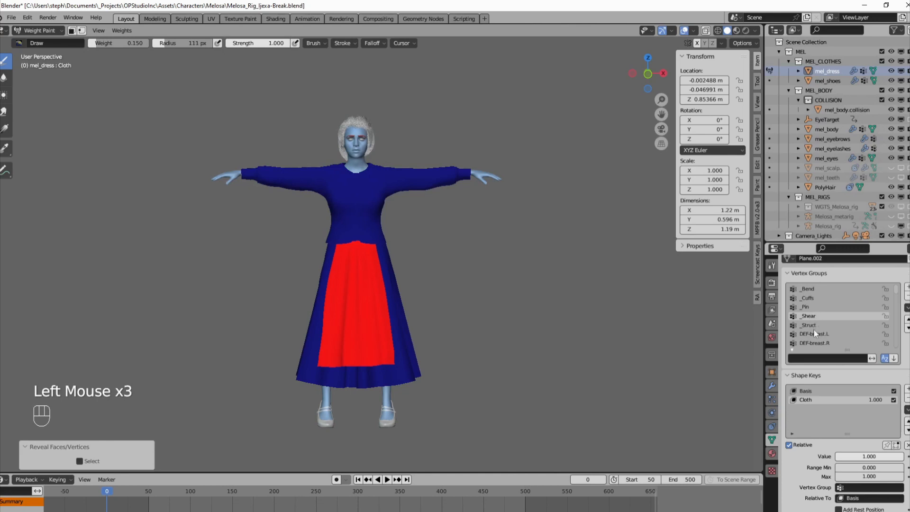
pyautogui.click(812, 324)
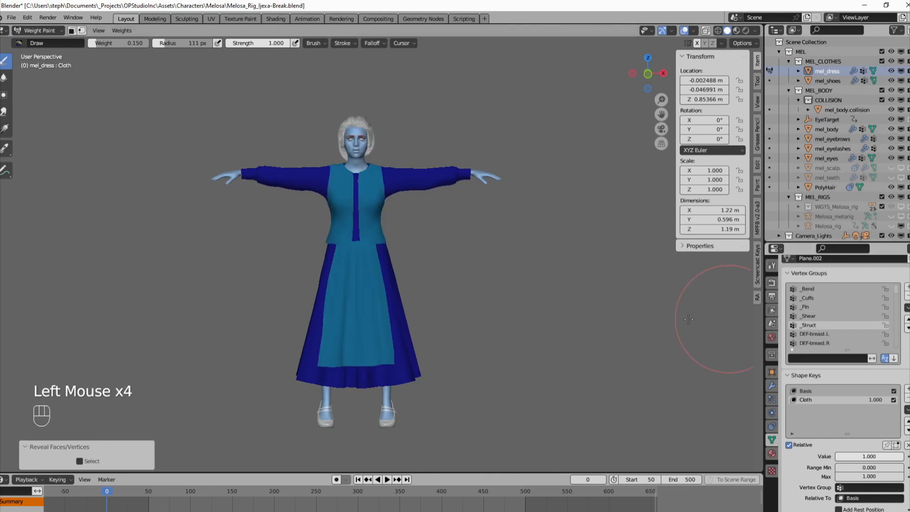
# Isolate the linked main dress by selecting it through the skirt and hiding the vest and apron.
pyautogui.press('v')
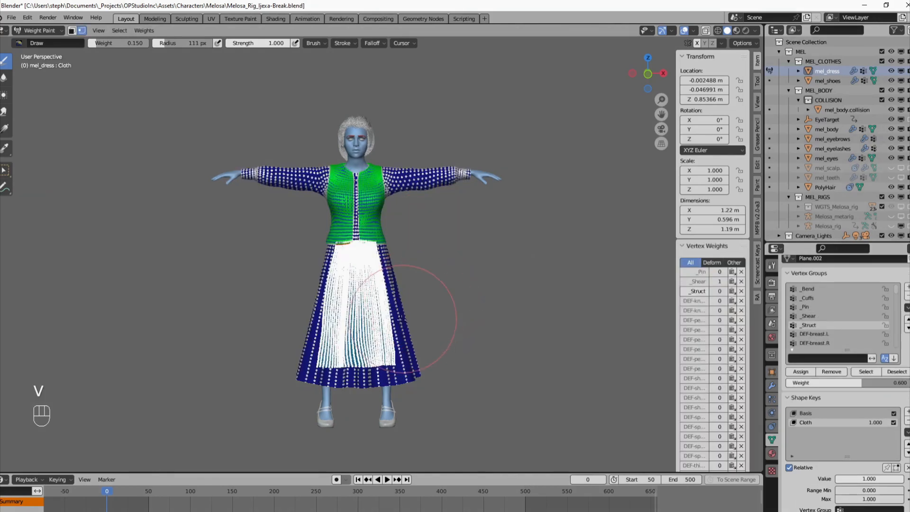
pyautogui.press('w')
pyautogui.click(408, 331)
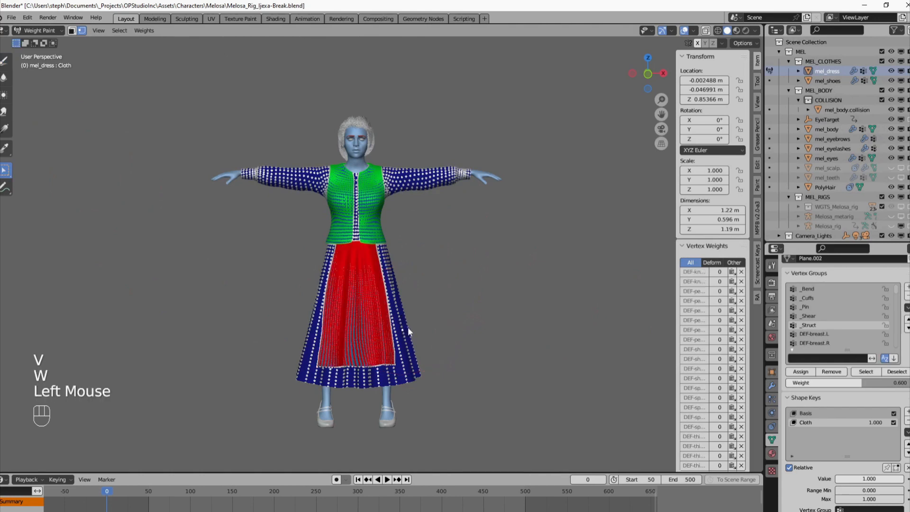
pyautogui.hotkey('ctrl', 'l')
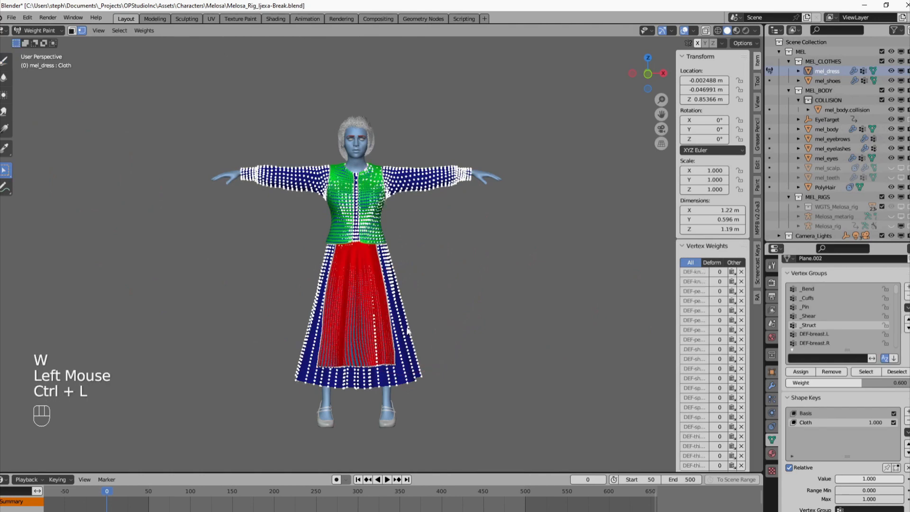
pyautogui.hotkey('shift', 'h')
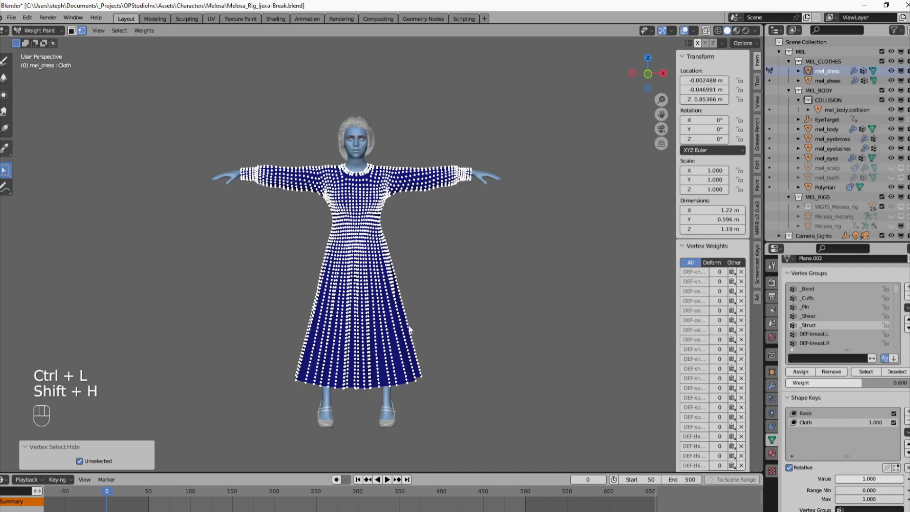
# Hide the dress cuffs by selecting the vertices of the _Cuffs group, and make _Struct the active group.
pyautogui.hotkey('alt', 'a')
pyautogui.click(815, 297)
pyautogui.click(866, 371)
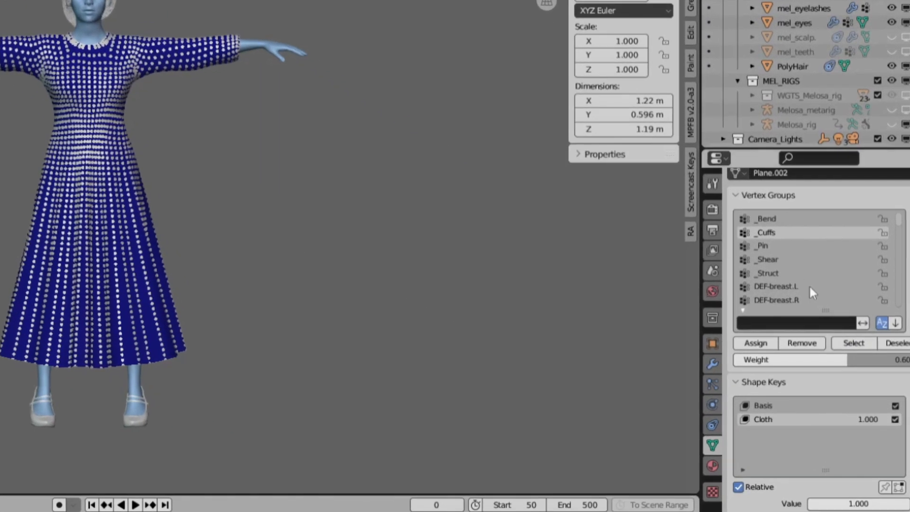
pyautogui.press('h')
pyautogui.click(778, 272)
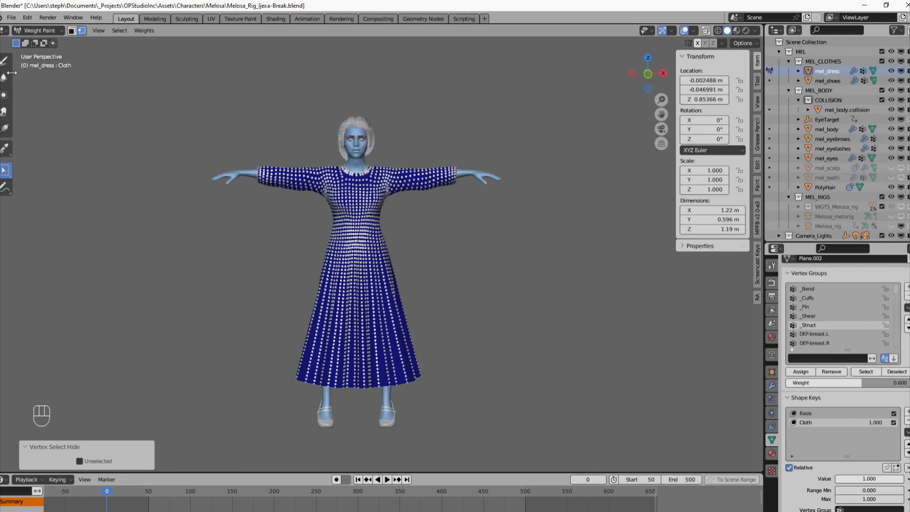
# Paint the dress's sleeves and bodice down to the waist, front and back, in _Struct with a Draw weight of 0.2.
pyautogui.click(5, 60)
pyautogui.click(119, 43)
pyautogui.write('0.2')
pyautogui.press('Return')
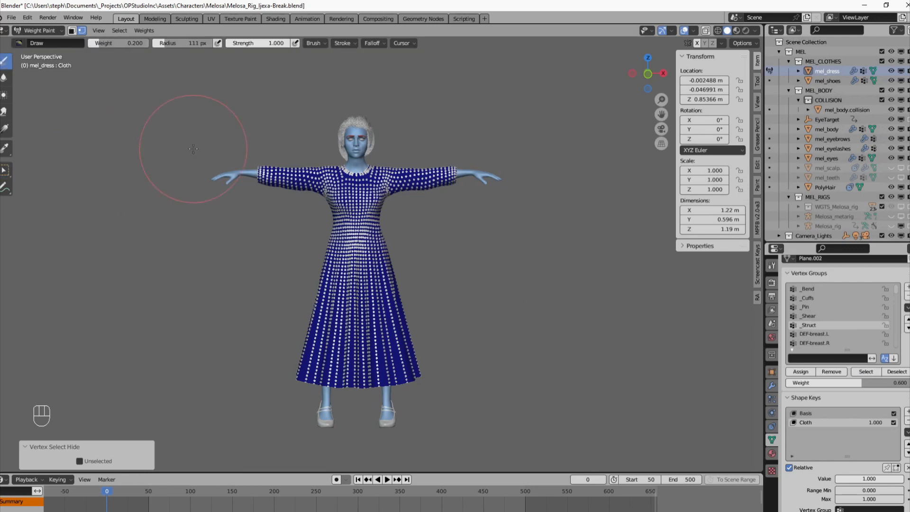
pyautogui.keyDown('ctrl'); pyautogui.moveTo(437, 179); pyautogui.dragTo(441, 188, button='middle'); pyautogui.keyUp('ctrl')
pyautogui.click(445, 169)
pyautogui.press('v')
pyautogui.moveTo(449, 160); pyautogui.dragTo(505, 207)
pyautogui.moveTo(505, 207); pyautogui.dragTo(337, 211, button='middle')
pyautogui.moveTo(336, 212); pyautogui.dragTo(521, 152)
pyautogui.moveTo(473, 103); pyautogui.dragTo(77, 132, button='middle')
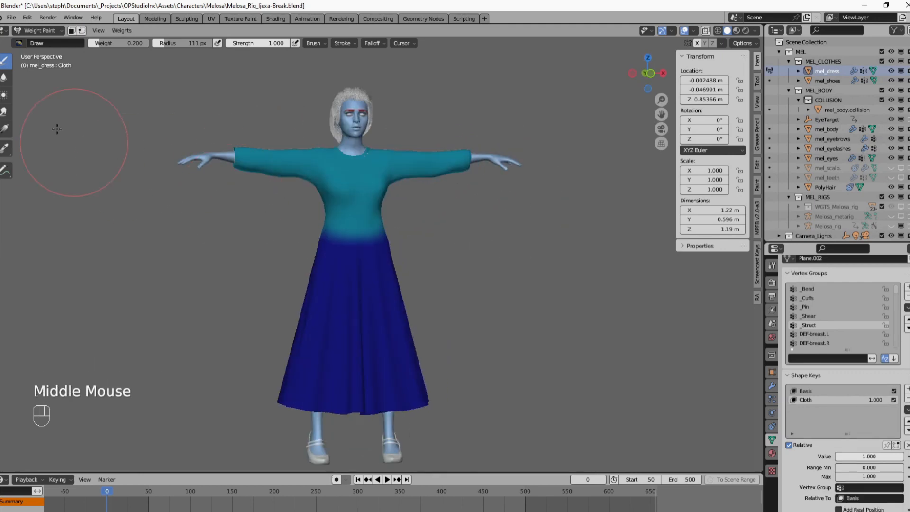
# Paint the skirt of the dress on all sides in the _Struct group with a Draw weight of 0.5.
pyautogui.click(115, 45)
pyautogui.click(167, 124)
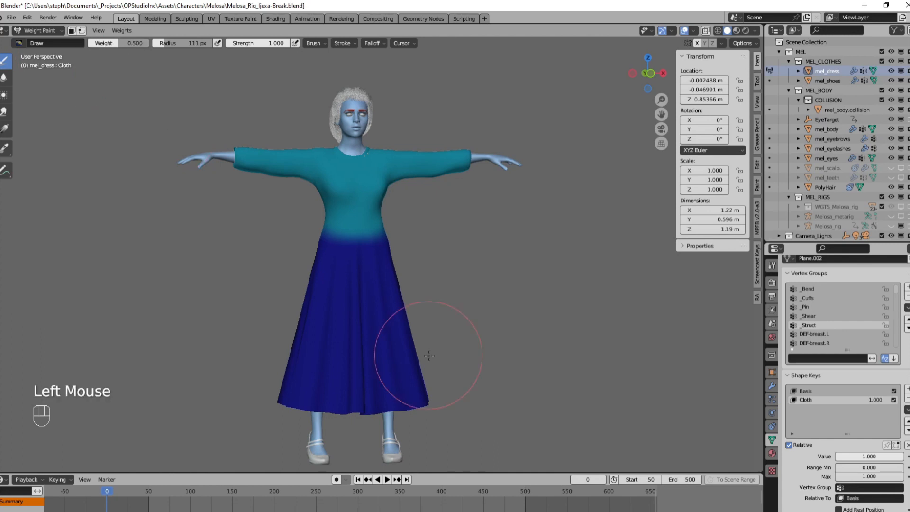
pyautogui.moveTo(424, 351); pyautogui.dragTo(420, 376, button='middle')
pyautogui.moveTo(420, 376)
pyautogui.mouseDown()
pyautogui.moveTo(330, 372)
pyautogui.moveTo(353, 234)
pyautogui.moveTo(393, 256)
pyautogui.mouseUp()
pyautogui.moveTo(493, 274); pyautogui.dragTo(383, 291, button='middle')
pyautogui.moveTo(416, 393)
pyautogui.mouseDown()
pyautogui.moveTo(436, 345)
pyautogui.moveTo(432, 284)
pyautogui.moveTo(406, 227)
pyautogui.mouseUp()
pyautogui.moveTo(406, 227); pyautogui.dragTo(368, 302, button='middle')
pyautogui.moveTo(368, 302)
pyautogui.mouseDown()
pyautogui.moveTo(427, 388)
pyautogui.moveTo(452, 327)
pyautogui.moveTo(434, 235)
pyautogui.moveTo(352, 284)
pyautogui.mouseUp()
pyautogui.moveTo(467, 284)
pyautogui.mouseDown(button='middle')
pyautogui.moveTo(363, 283)
pyautogui.moveTo(325, 304)
pyautogui.mouseUp(button='middle')
# Blur the weight transition between the bodice and skirt around the waist with the Blur brush.
pyautogui.hotkey('shift', 'space')
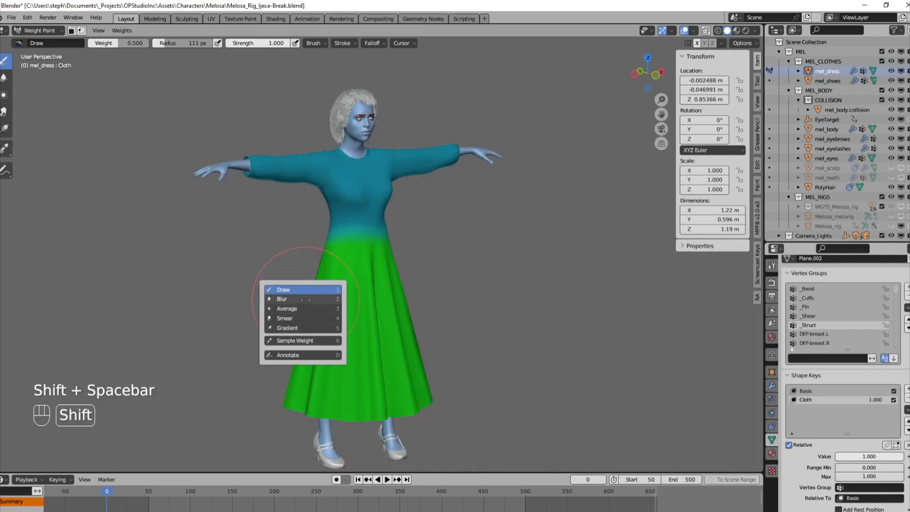
pyautogui.click(321, 298)
pyautogui.moveTo(377, 242)
pyautogui.mouseDown()
pyautogui.moveTo(335, 249)
pyautogui.moveTo(366, 255)
pyautogui.mouseUp()
pyautogui.moveTo(367, 257); pyautogui.dragTo(519, 252, button='middle')
pyautogui.moveTo(429, 238); pyautogui.dragTo(392, 259)
pyautogui.moveTo(392, 258); pyautogui.dragTo(325, 243, button='middle')
pyautogui.click(325, 243)
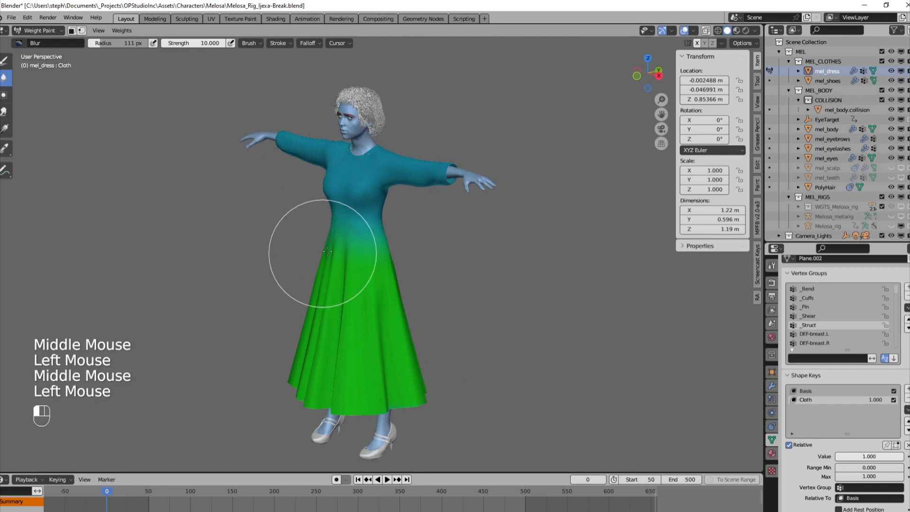
# Reveal all garment parts, make _Pin active, and isolate the linked apron and main dress together for unmasked painting.
pyautogui.hotkey('alt', 'h')
pyautogui.click(811, 307)
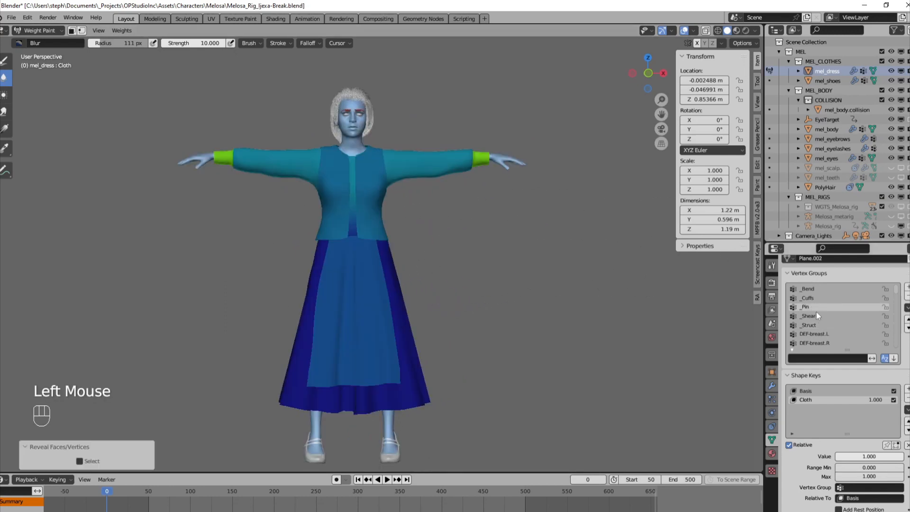
pyautogui.press('b')
pyautogui.press('v')
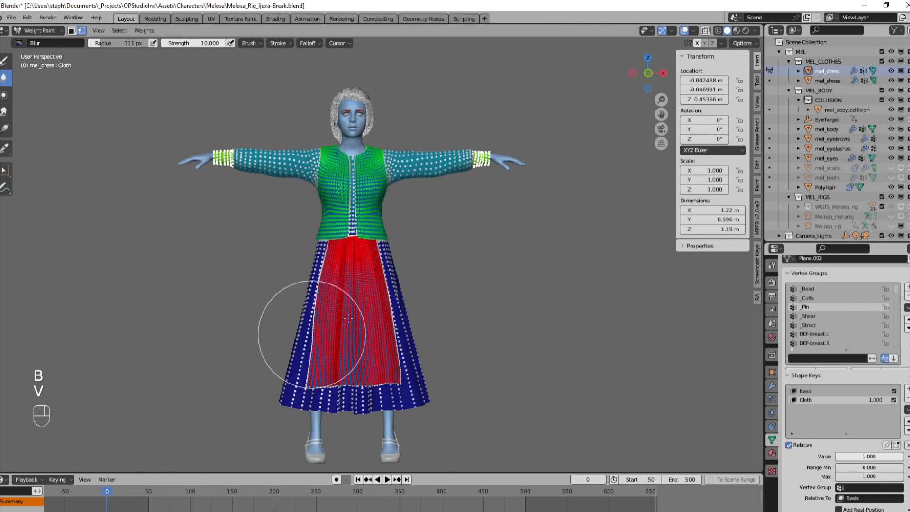
pyautogui.press('w')
pyautogui.click(366, 317)
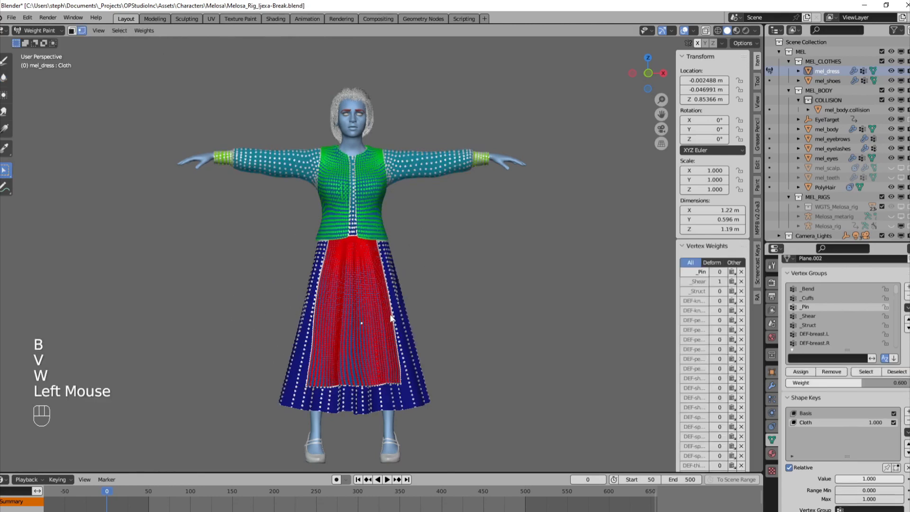
pyautogui.keyDown('alt'); pyautogui.keyDown('shift'); pyautogui.click(391, 318); pyautogui.keyUp('shift'); pyautogui.keyUp('alt')
pyautogui.hotkey('ctrl', 'l')
pyautogui.hotkey('shift', 'h')
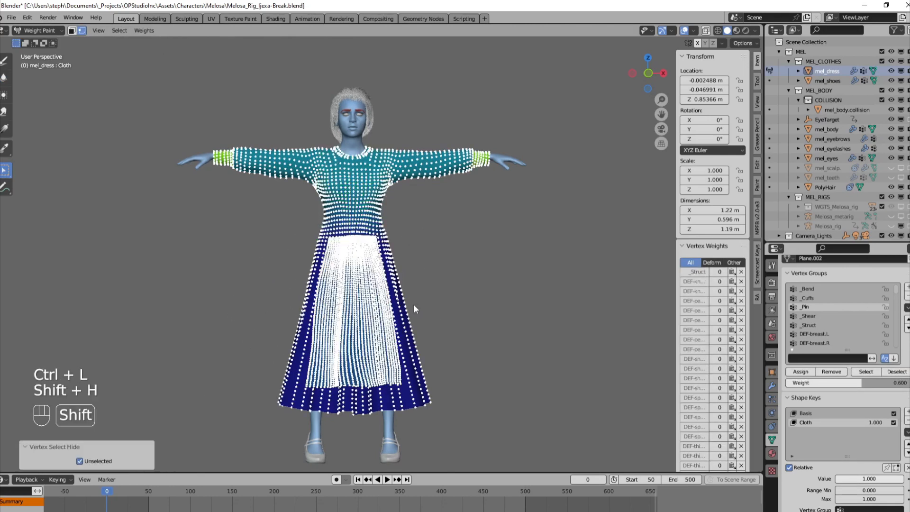
pyautogui.middleClick(413, 305)
pyautogui.press('v')
pyautogui.keyDown('ctrl'); pyautogui.moveTo(405, 312); pyautogui.dragTo(508, 262, button='middle'); pyautogui.keyUp('ctrl')
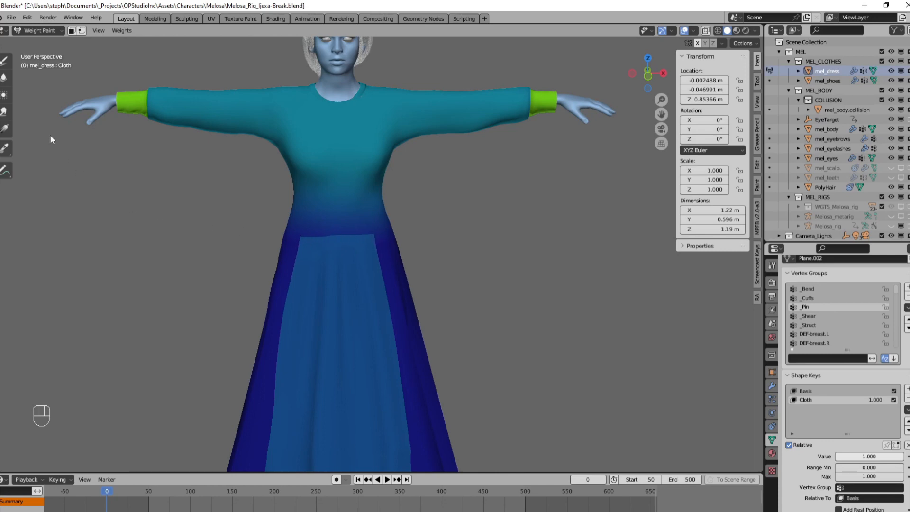
# Paint the apron's top edge across the front waist in the _Pin group with a Draw weight of 1.
pyautogui.click(5, 60)
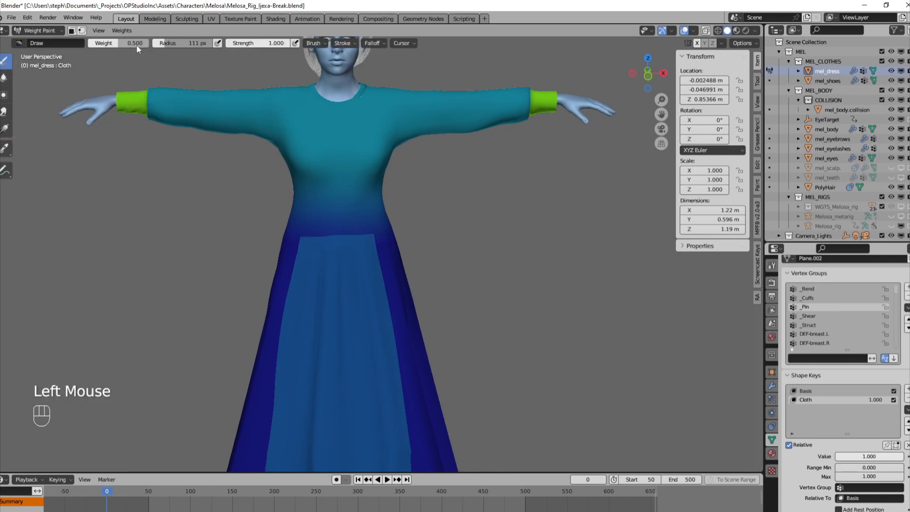
pyautogui.doubleClick(135, 45)
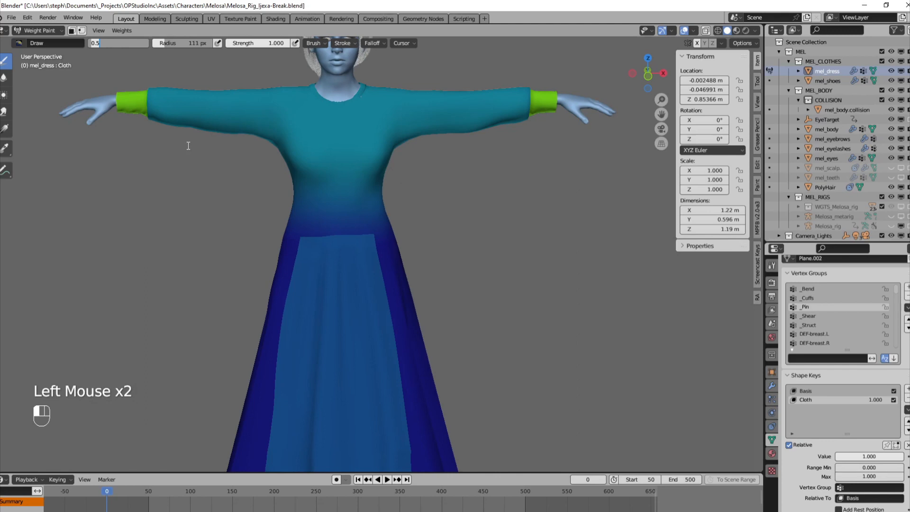
pyautogui.write('1')
pyautogui.press('Return')
pyautogui.press('f')
pyautogui.click(374, 236)
pyautogui.moveTo(375, 236)
pyautogui.mouseDown()
pyautogui.moveTo(298, 240)
pyautogui.moveTo(320, 241)
pyautogui.mouseUp()
pyautogui.moveTo(342, 241)
pyautogui.mouseDown()
pyautogui.moveTo(380, 239)
pyautogui.moveTo(301, 227)
pyautogui.moveTo(378, 246)
pyautogui.mouseUp()
# Soften the pin weight along the apron's top edge with the Blur brush and reveal all hidden garment parts.
pyautogui.hotkey('shift', 'space')
pyautogui.click(382, 269)
pyautogui.press('f')
pyautogui.click(367, 229)
pyautogui.hotkey('alt', 'h')
pyautogui.keyDown('ctrl'); pyautogui.moveTo(473, 242); pyautogui.dragTo(415, 295, button='middle'); pyautogui.keyUp('ctrl')
# Return the dress to Object Mode and assign _Pin as the pin group in its cloth shape settings.
pyautogui.click(40, 30)
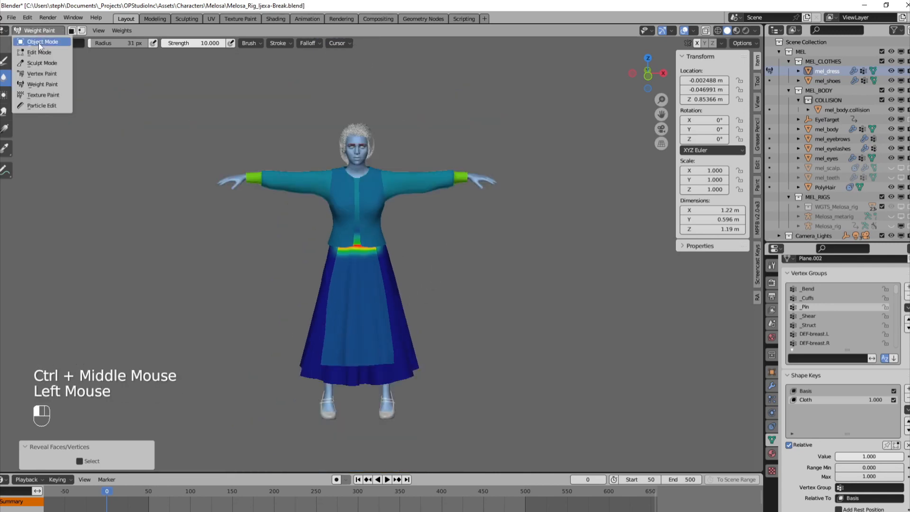
pyautogui.click(38, 43)
pyautogui.click(771, 413)
pyautogui.scroll(-6, 832, 333)
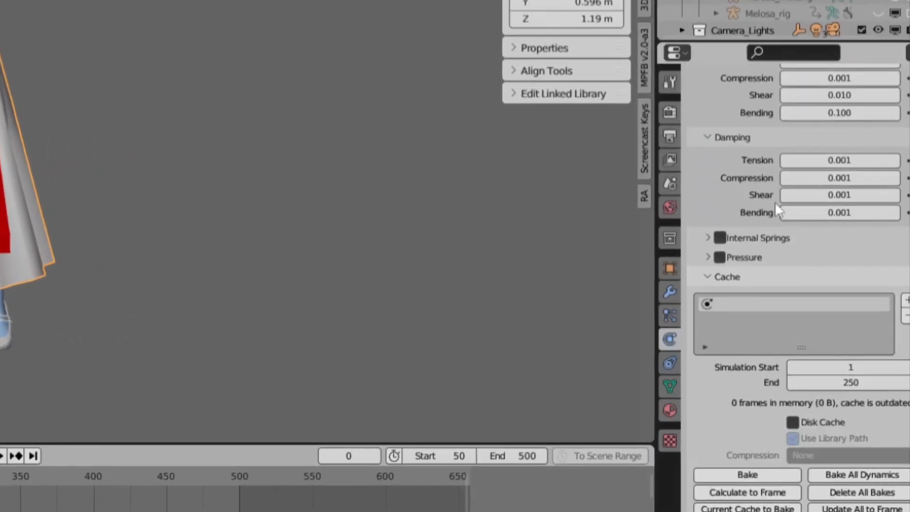
pyautogui.moveTo(766, 295); pyautogui.dragTo(837, 93, button='middle')
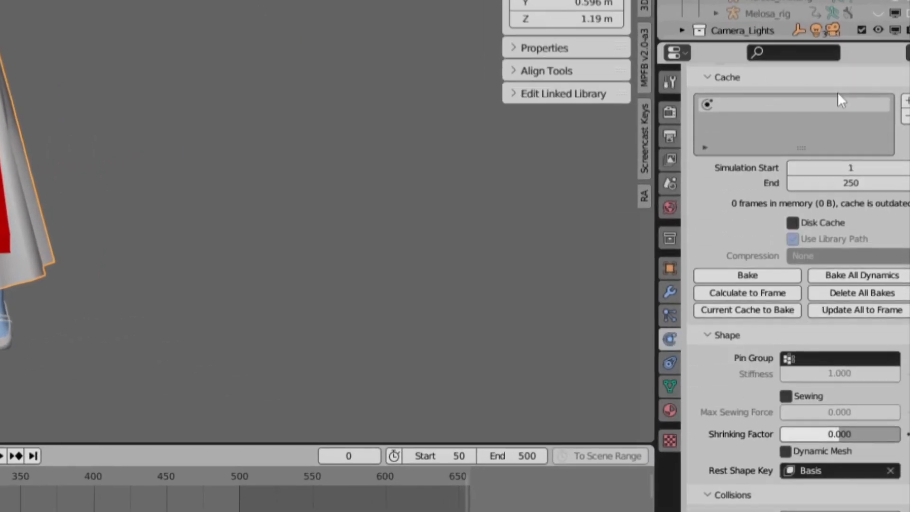
pyautogui.click(785, 355)
pyautogui.click(760, 224)
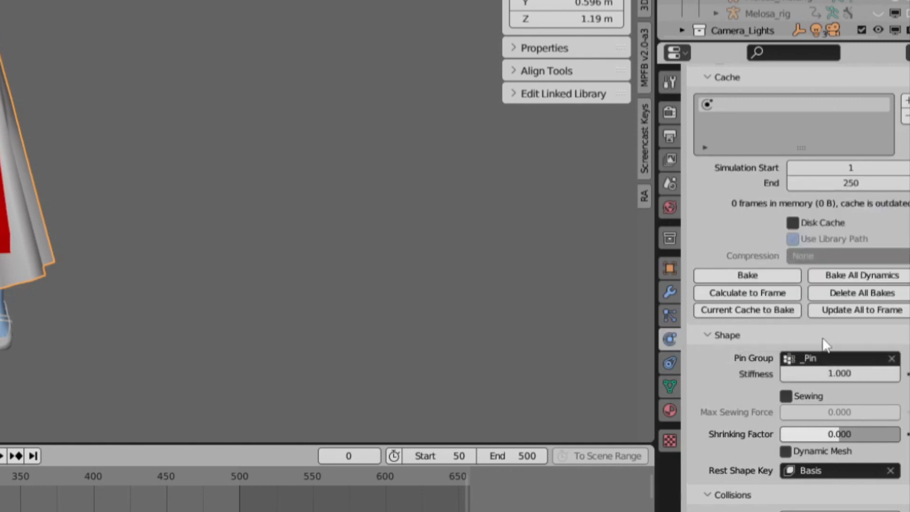
# Set the cloth's object collision distance to 0.007 m and limit collisions to the COLLISION collection.
pyautogui.scroll(-6, 826, 243)
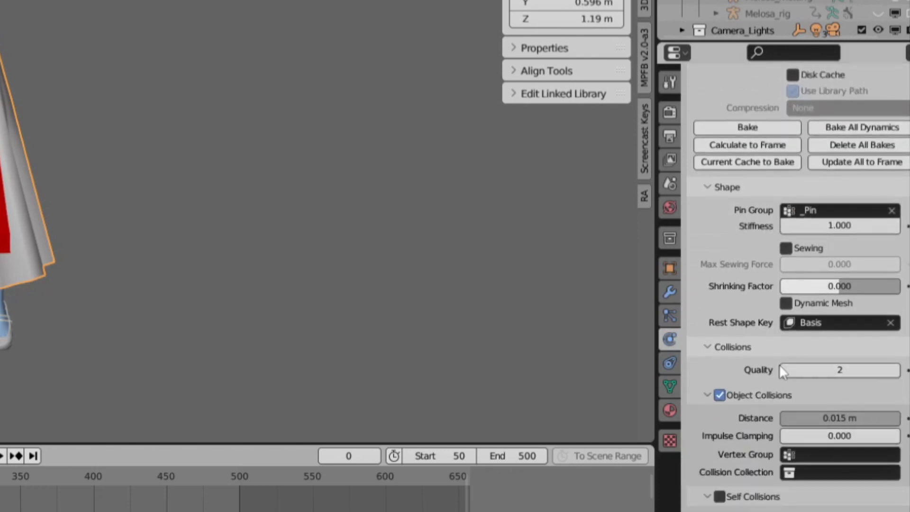
pyautogui.scroll(-4, 782, 364)
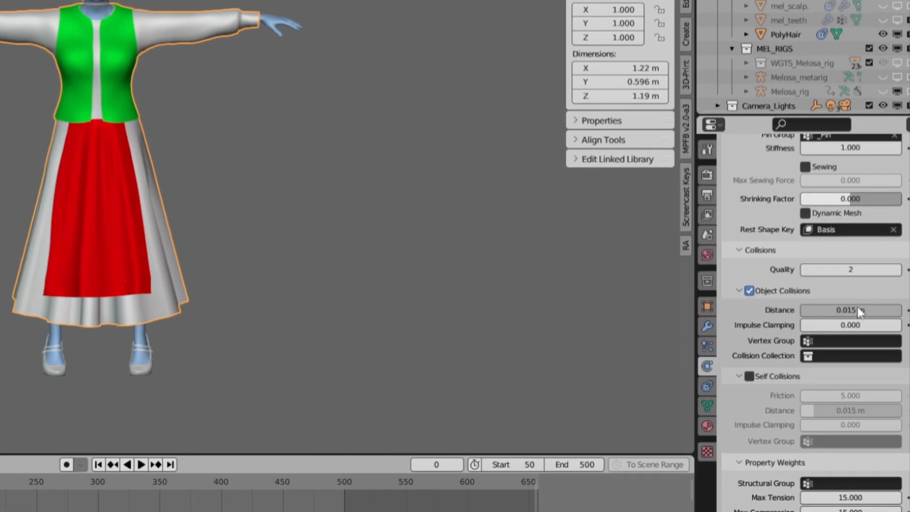
pyautogui.click(877, 409)
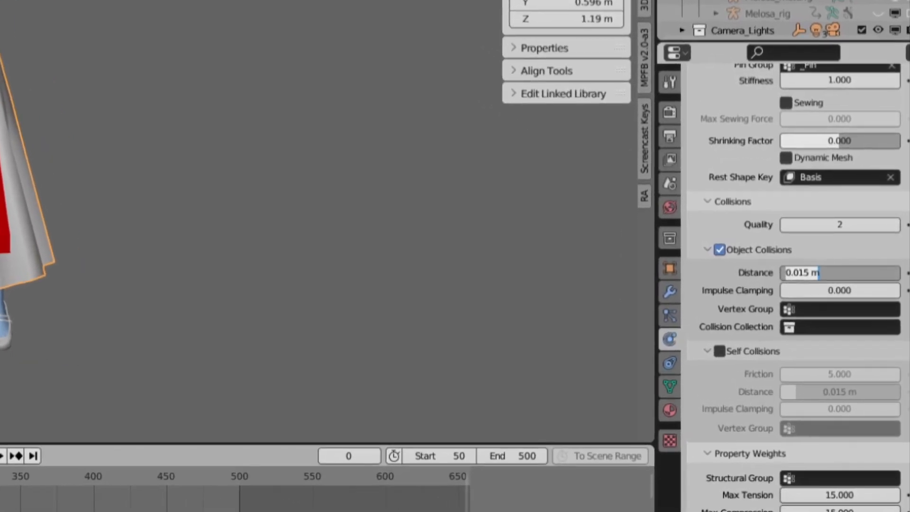
pyautogui.press('BackSpace')
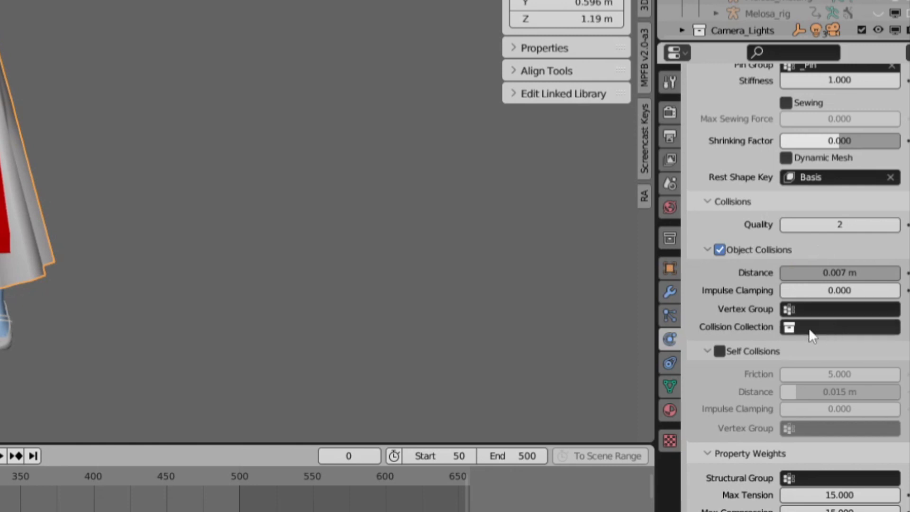
pyautogui.click(792, 328)
pyautogui.click(787, 367)
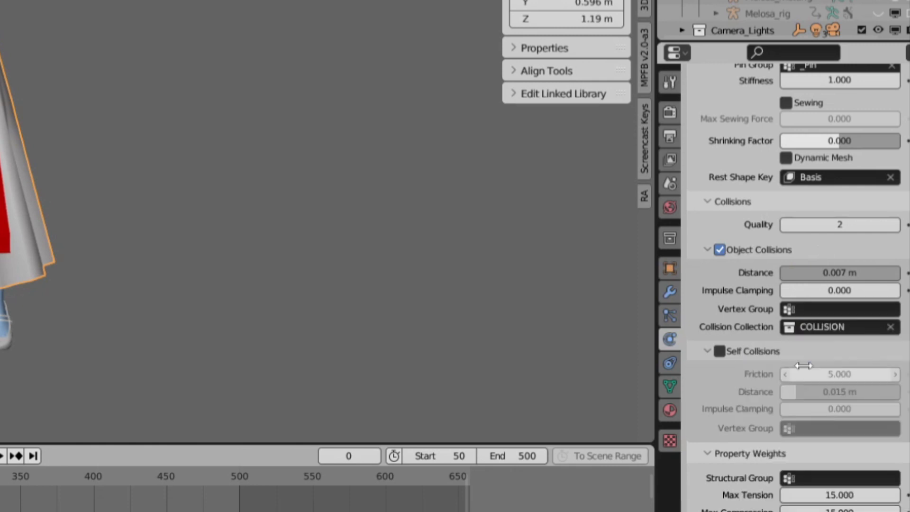
# Enable self collisions for the dress with a friction of 1 and a distance of 0.005 m.
pyautogui.scroll(-6, 786, 373)
pyautogui.click(719, 208)
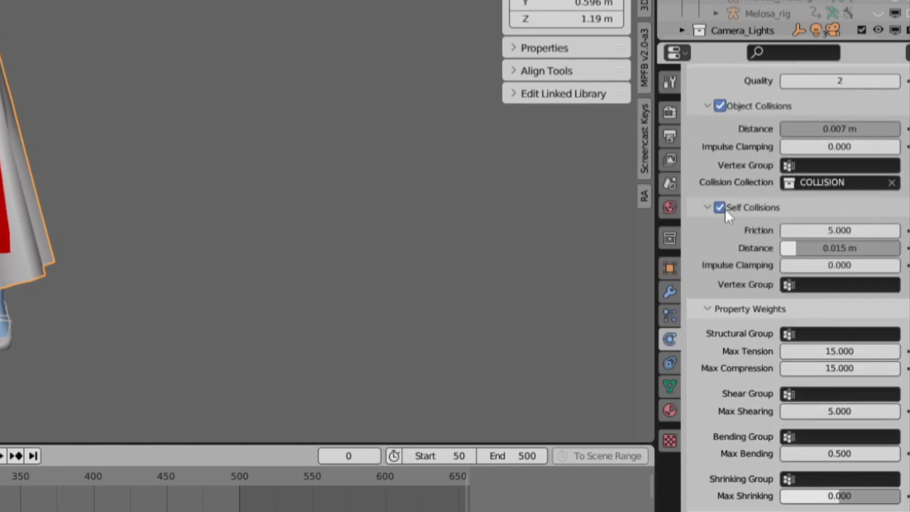
pyautogui.click(833, 231)
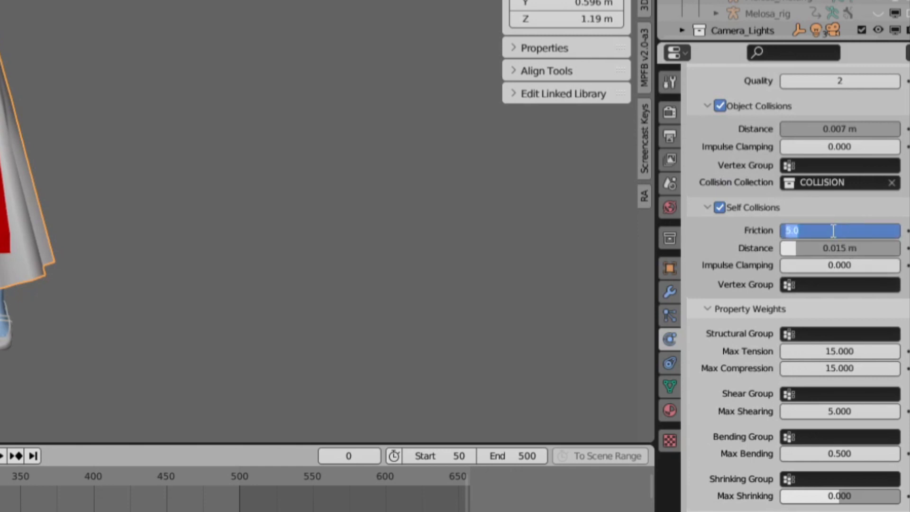
pyautogui.write('1')
pyautogui.press('Return')
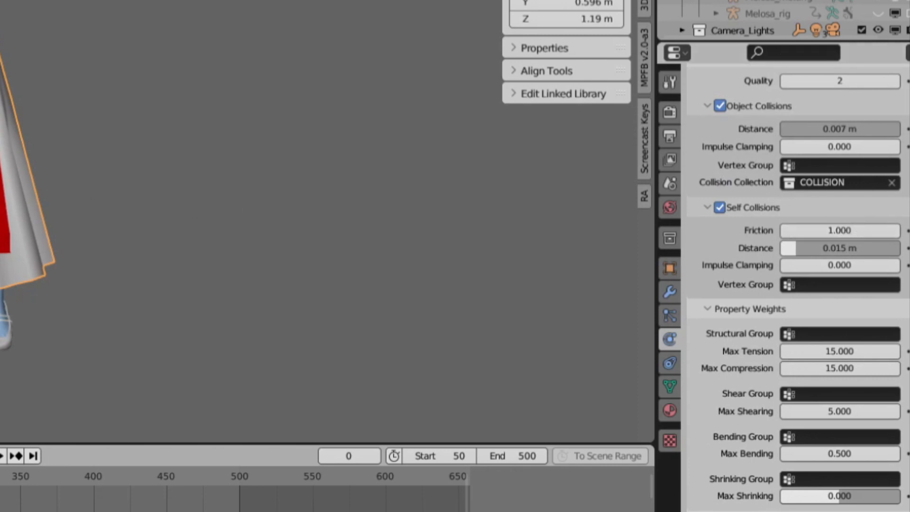
pyautogui.click(848, 247)
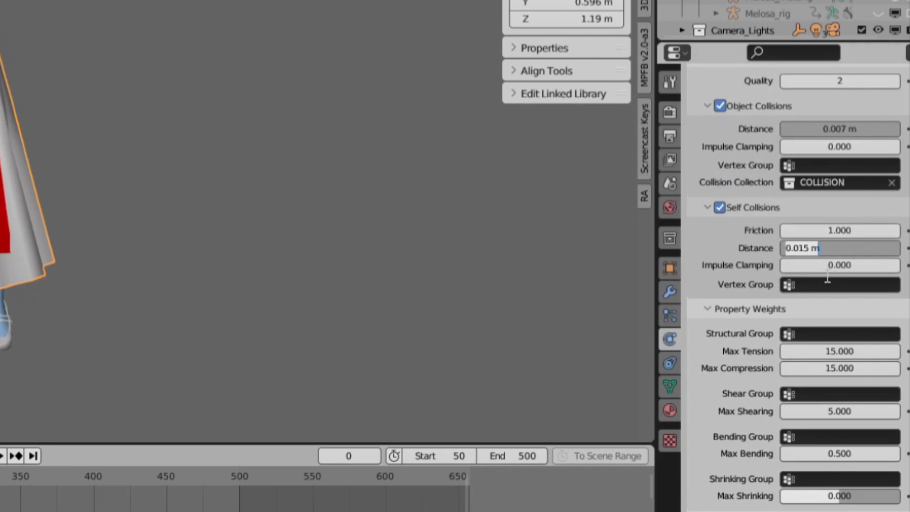
pyautogui.press('BackSpace')
pyautogui.write('.005')
pyautogui.press('Return')
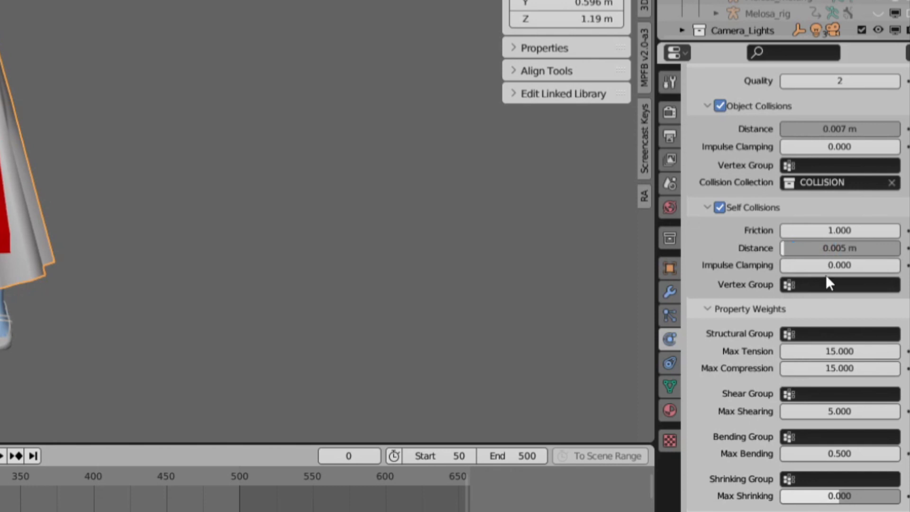
# Assign _Struct as the structural group in the property weights and set max compression to 0.1.
pyautogui.click(789, 334)
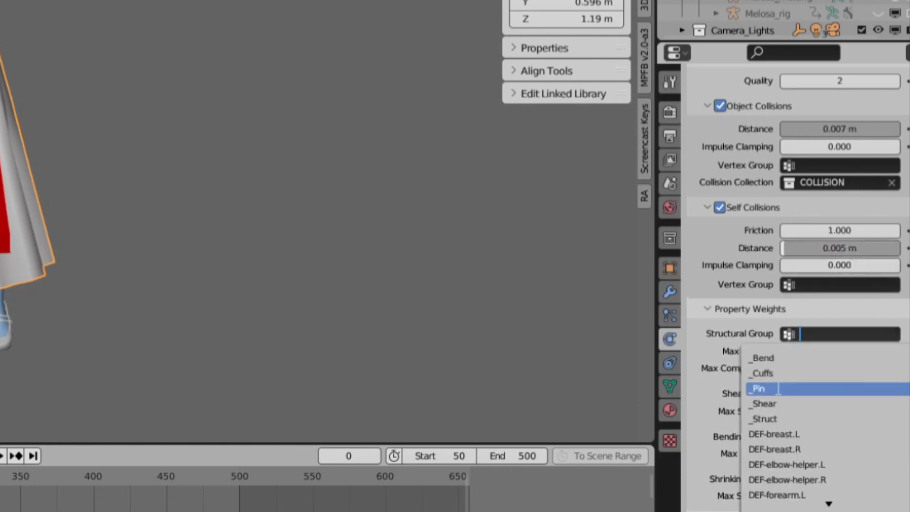
pyautogui.click(770, 419)
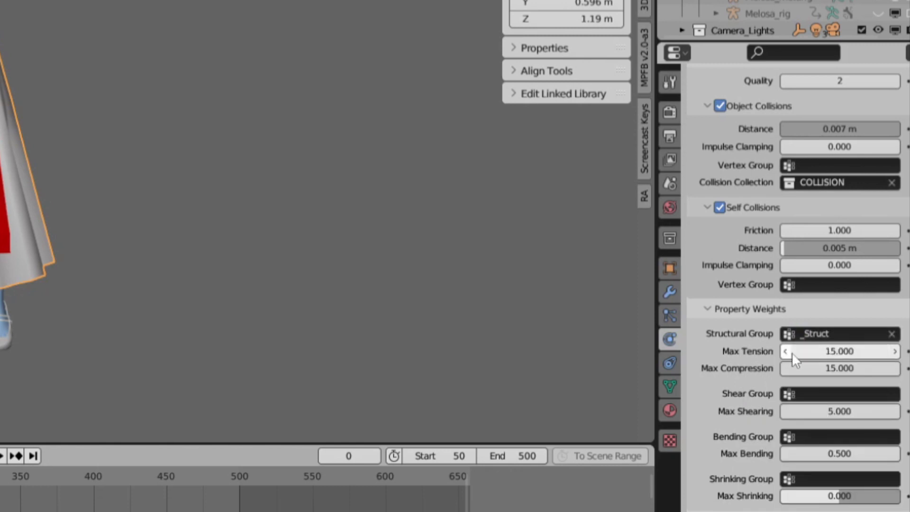
pyautogui.click(840, 368)
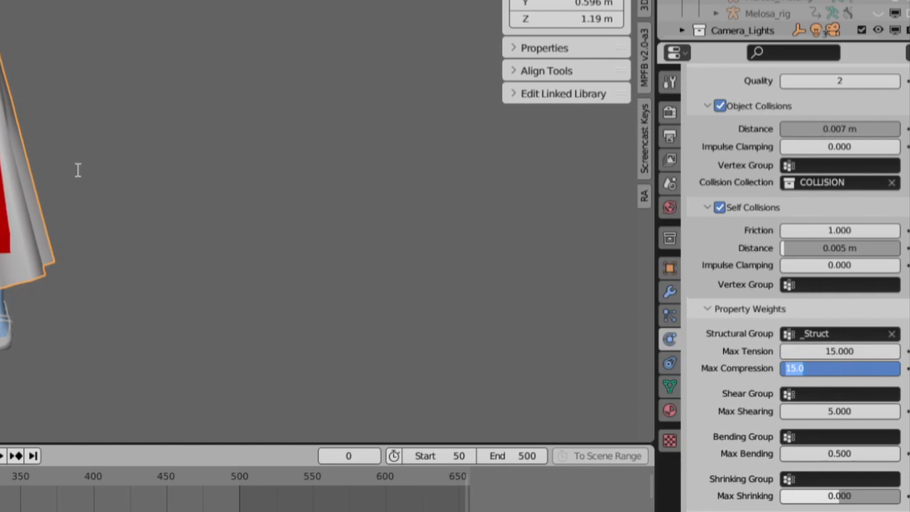
pyautogui.write('0.1')
pyautogui.press('Return')
# Assign _Shear as the shear group in the property weights and set max shearing to 0.1.
pyautogui.click(816, 334)
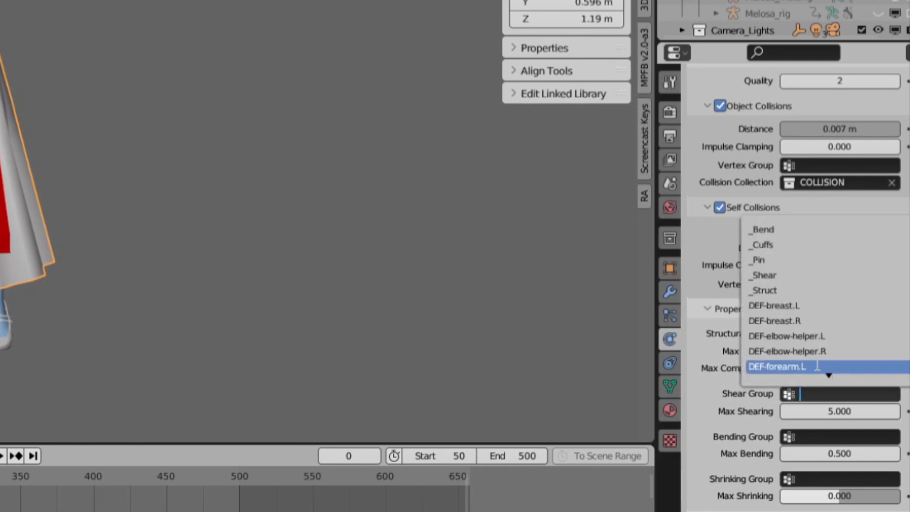
pyautogui.click(799, 276)
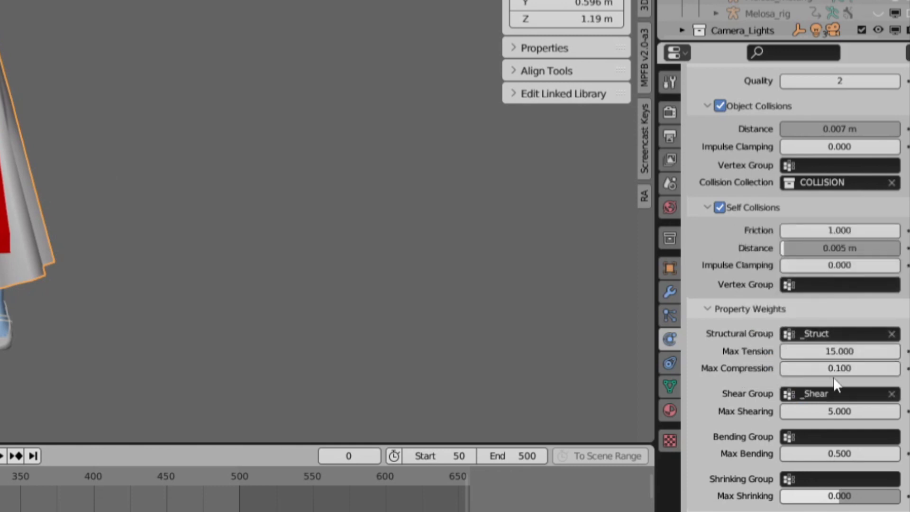
pyautogui.click(839, 411)
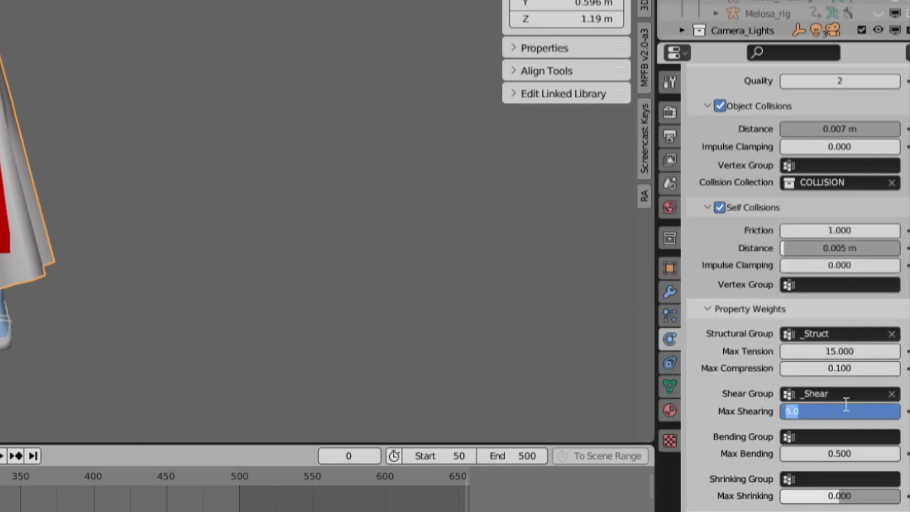
pyautogui.press('BackSpace')
pyautogui.write('.1')
pyautogui.press('Return')
# Assign _Bend as the bending group in the property weights and set max bending to 5.
pyautogui.scroll(15, 732, 330)
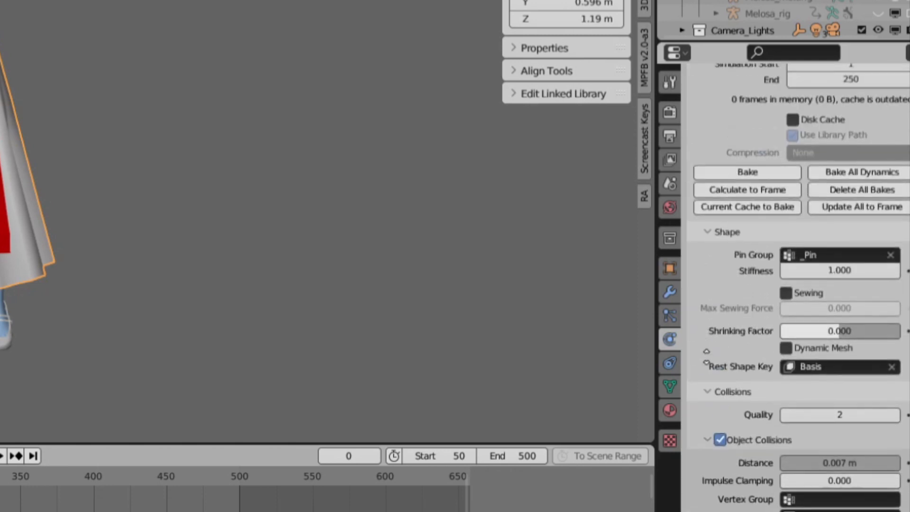
pyautogui.scroll(20, 721, 421)
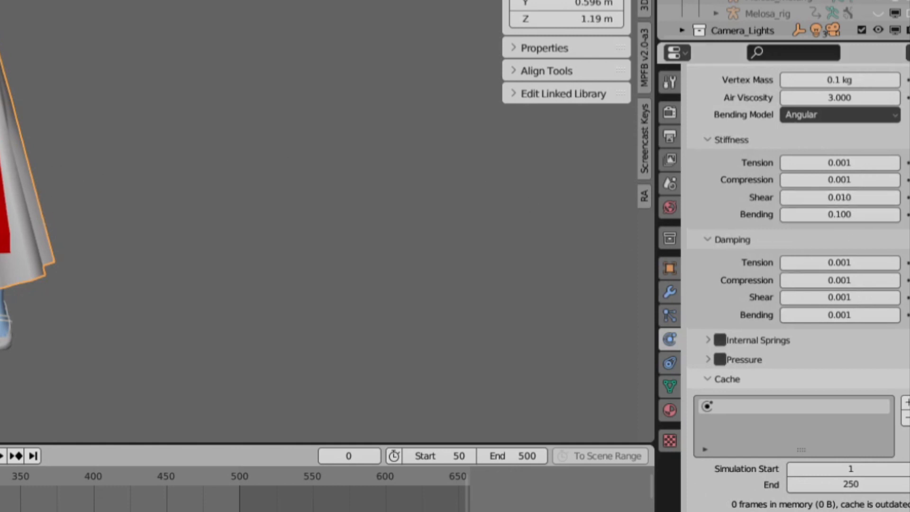
pyautogui.scroll(-20, 757, 340)
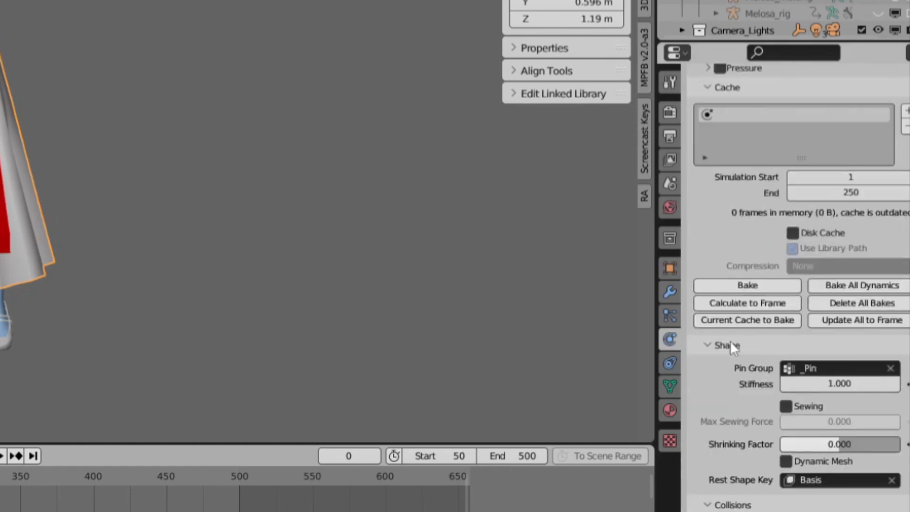
pyautogui.scroll(-8, 739, 256)
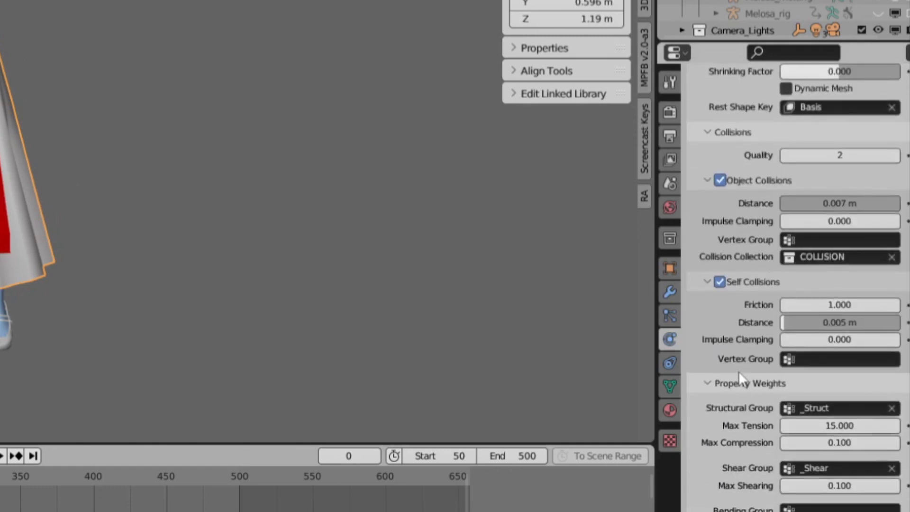
pyautogui.scroll(-3, 739, 374)
pyautogui.click(791, 436)
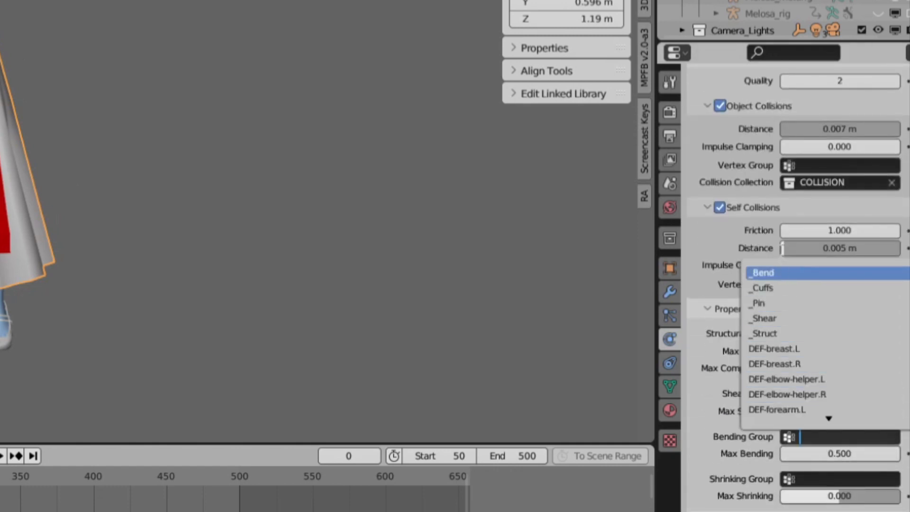
pyautogui.click(798, 273)
pyautogui.click(844, 453)
pyautogui.write('5')
pyautogui.press('Return')
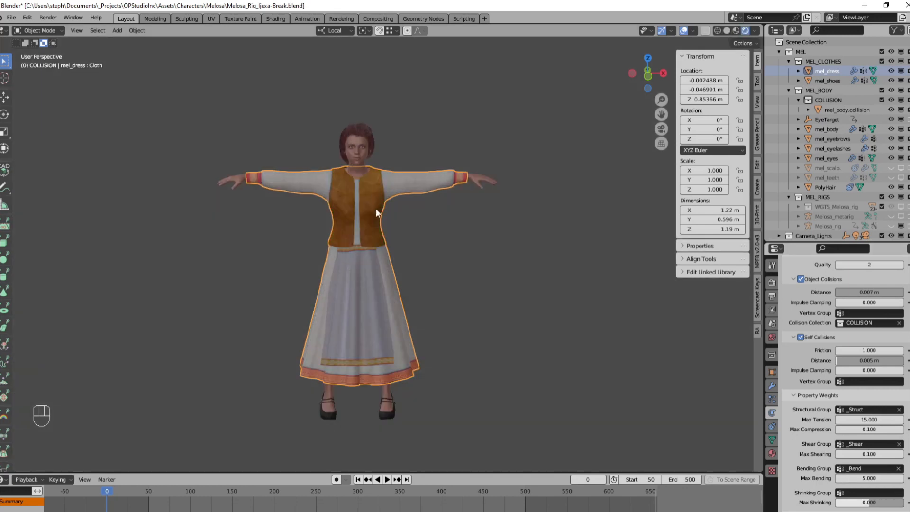
# Bake the dress's cloth simulation from its cache settings.
pyautogui.keyDown('ctrl'); pyautogui.moveTo(398, 248); pyautogui.dragTo(490, 192, button='middle'); pyautogui.keyUp('ctrl')
pyautogui.moveTo(367, 252); pyautogui.dragTo(392, 238, button='middle')
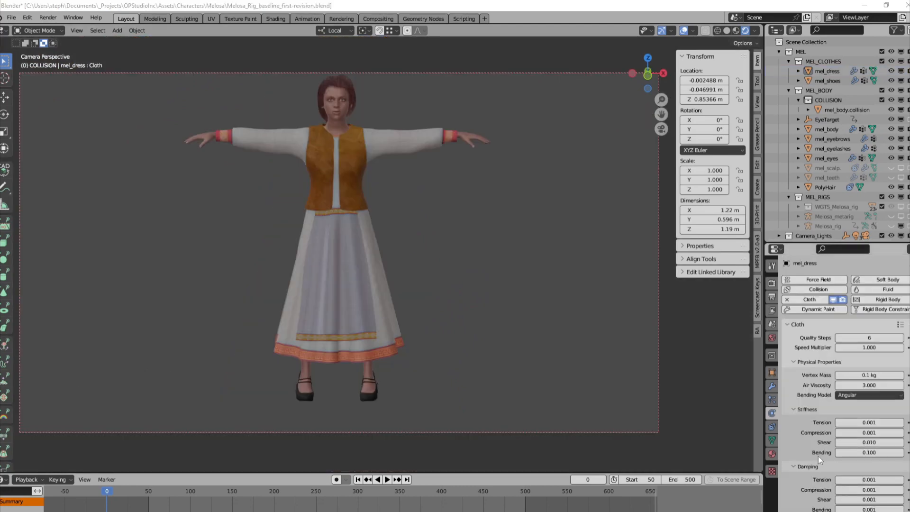
pyautogui.scroll(-12, 818, 455)
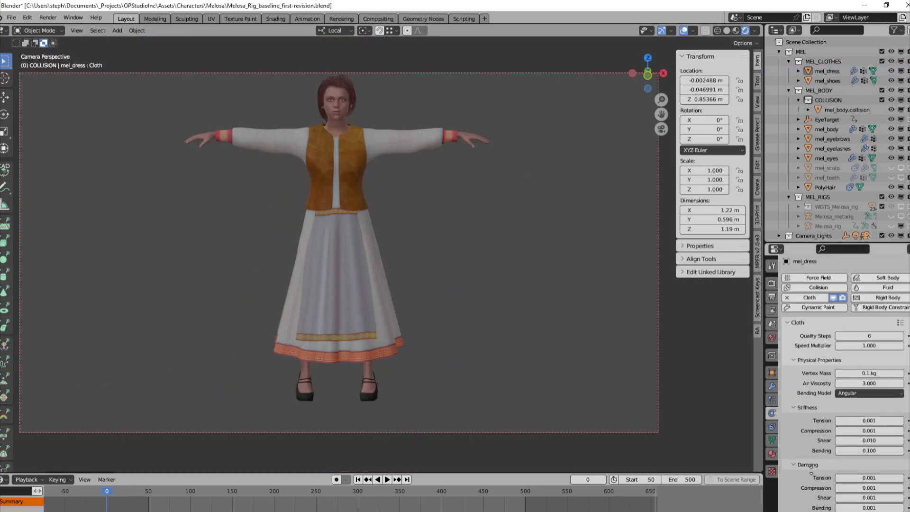
pyautogui.click(816, 351)
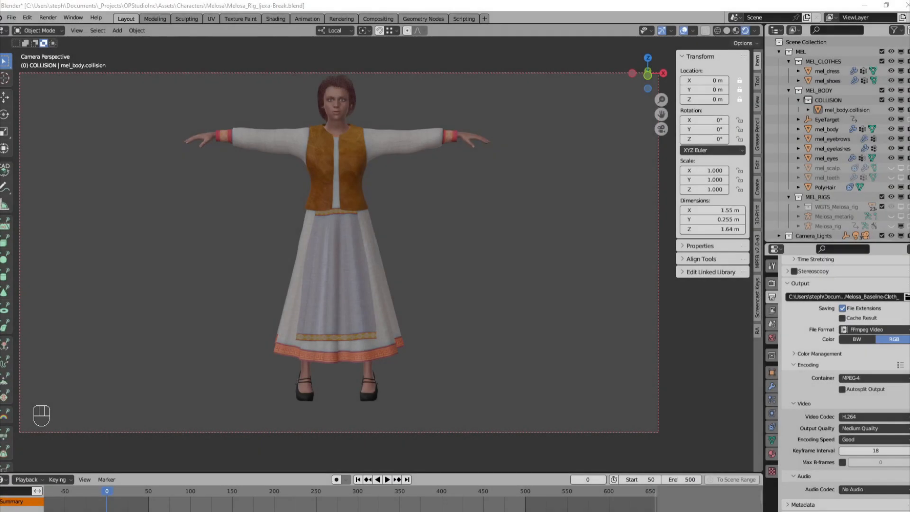
# Play the baked animation from frame 0, stop it, and scrub back through the final frames to inspect the dress's motion.
pyautogui.click(26, 479)
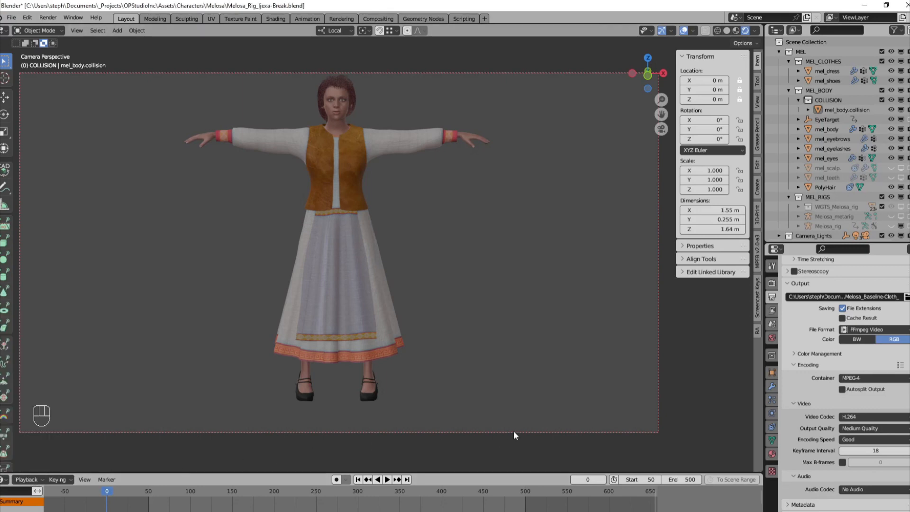
pyautogui.click(386, 479)
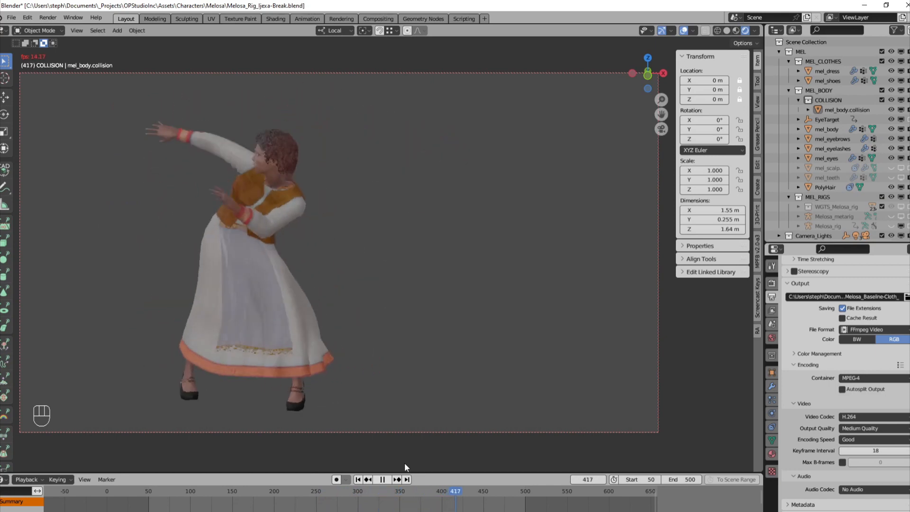
pyautogui.press('space')
pyautogui.moveTo(505, 491); pyautogui.dragTo(499, 492)
pyautogui.click(498, 493)
pyautogui.moveTo(497, 492); pyautogui.dragTo(475, 494)
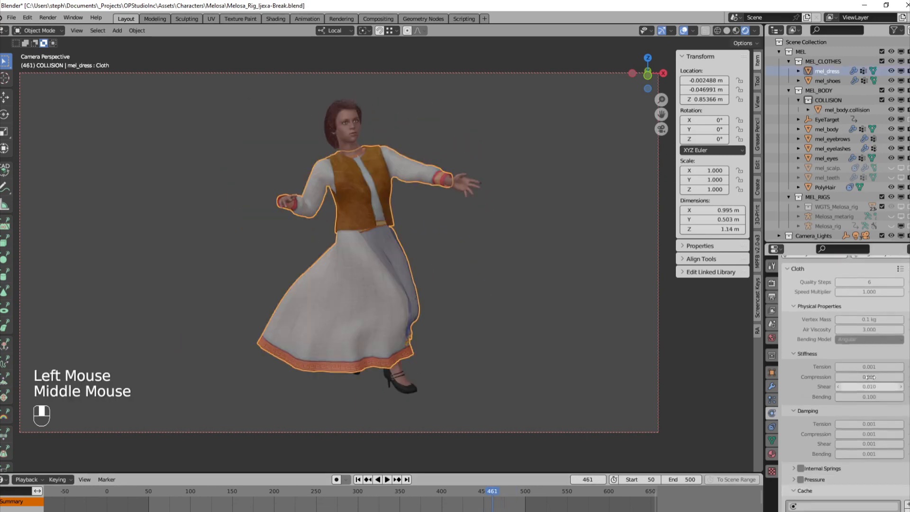
# Review the dress's cloth shape and collision settings and scrub the baked animation forward to frame 466.
pyautogui.moveTo(880, 394); pyautogui.dragTo(880, 212, button='middle')
pyautogui.moveTo(880, 474); pyautogui.dragTo(880, 394, button='middle')
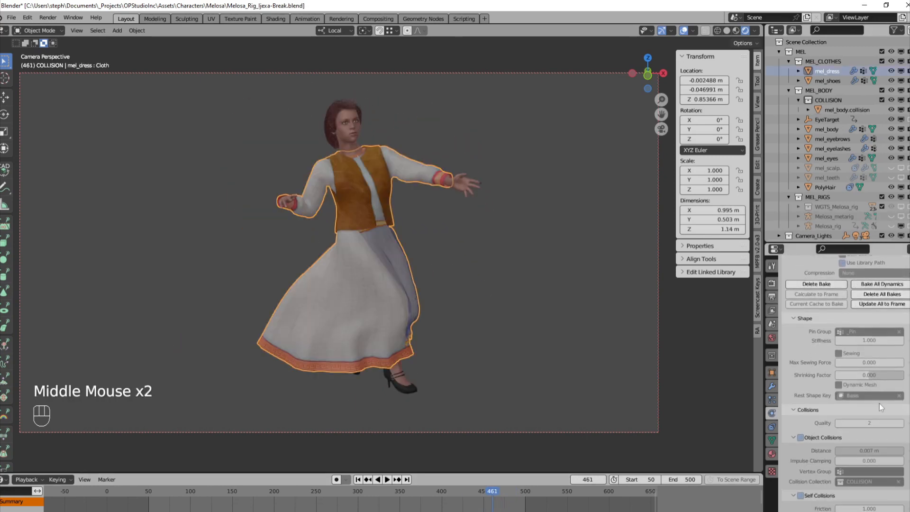
pyautogui.moveTo(891, 446); pyautogui.dragTo(897, 409, button='middle')
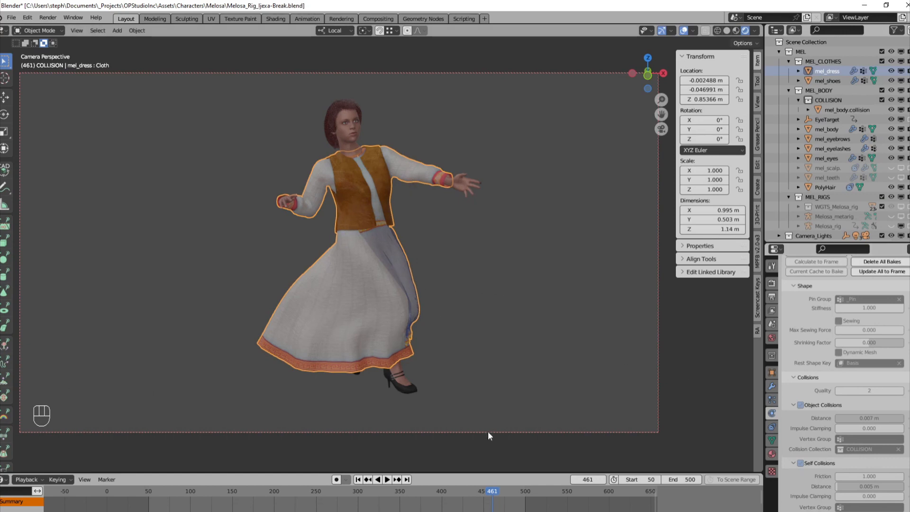
pyautogui.moveTo(497, 495)
pyautogui.mouseDown()
pyautogui.moveTo(506, 495)
pyautogui.moveTo(496, 495)
pyautogui.mouseUp()
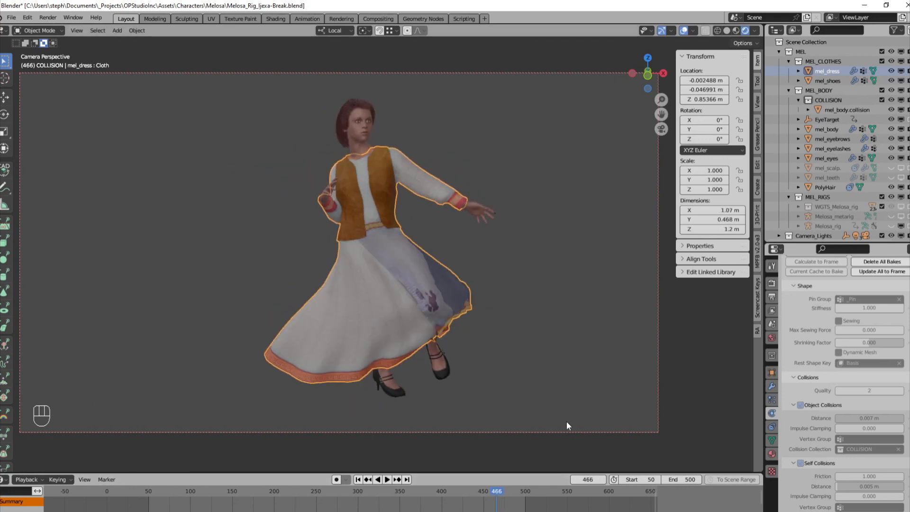
# Select mel_body.collision at frame 0 and give it a Basis shape key plus a second key named BiggerLegs.
pyautogui.doubleClick(852, 109)
pyautogui.write('0')
pyautogui.press('Return')
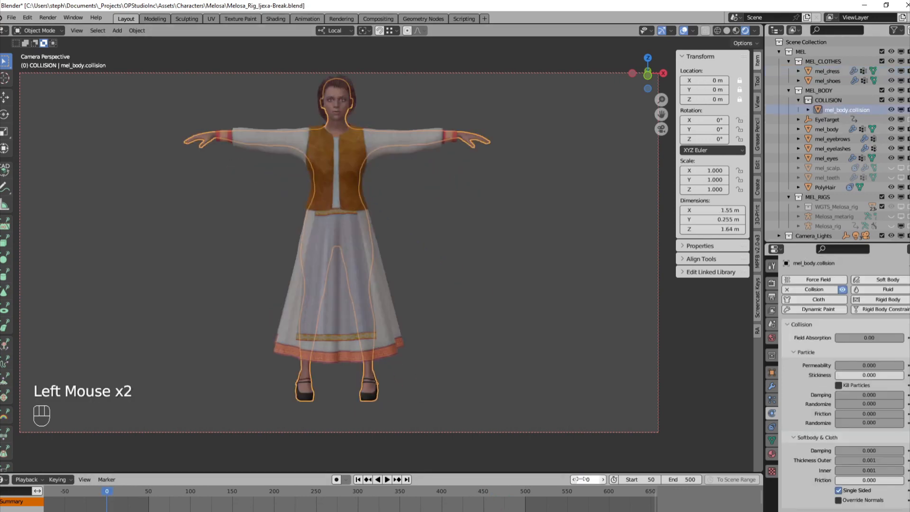
pyautogui.click(772, 440)
pyautogui.moveTo(890, 412); pyautogui.dragTo(891, 344, button='middle')
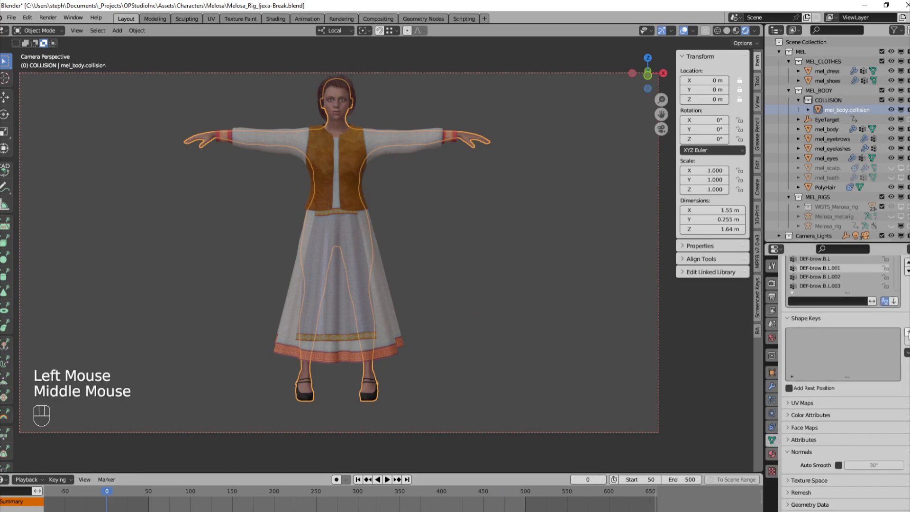
pyautogui.click(906, 331)
pyautogui.click(906, 331)
pyautogui.doubleClick(827, 343)
pyautogui.write('BiggerLegs')
pyautogui.press('Return')
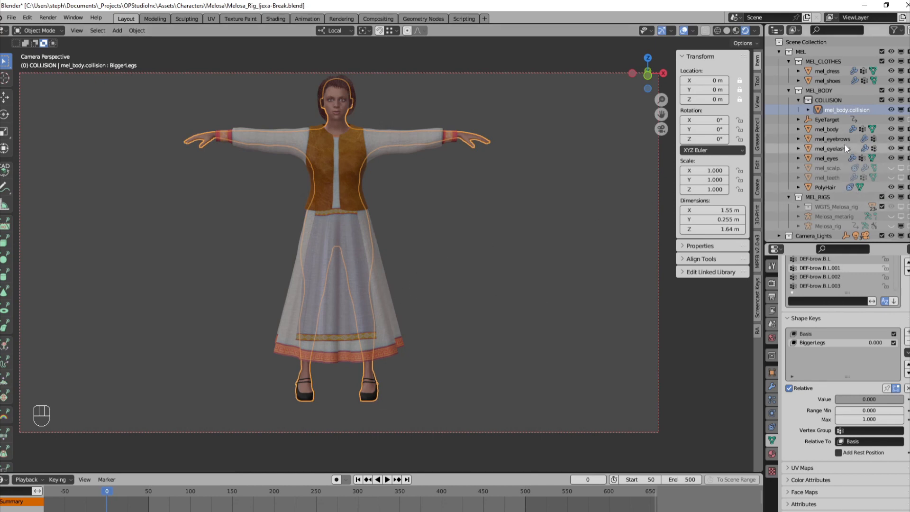
# Display the viewport in solid shading and enter Sculpt Mode on the collision body.
pyautogui.click(728, 32)
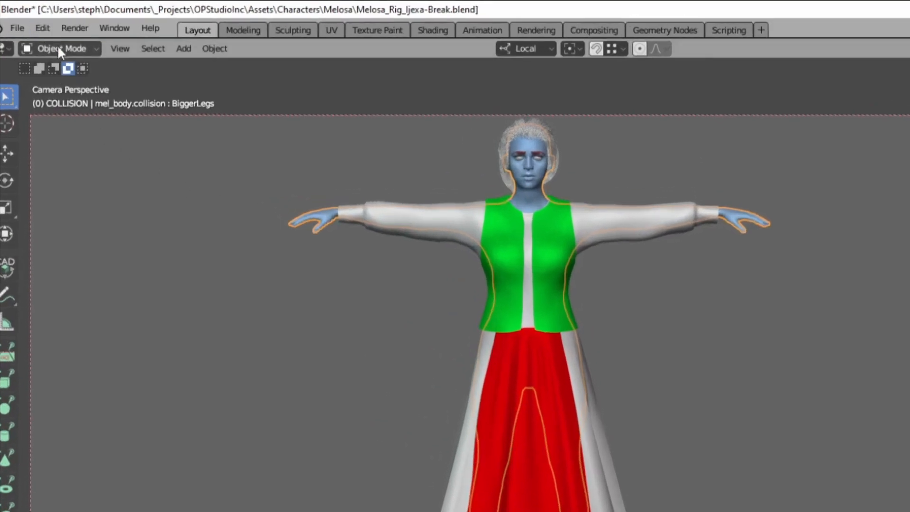
pyautogui.click(58, 45)
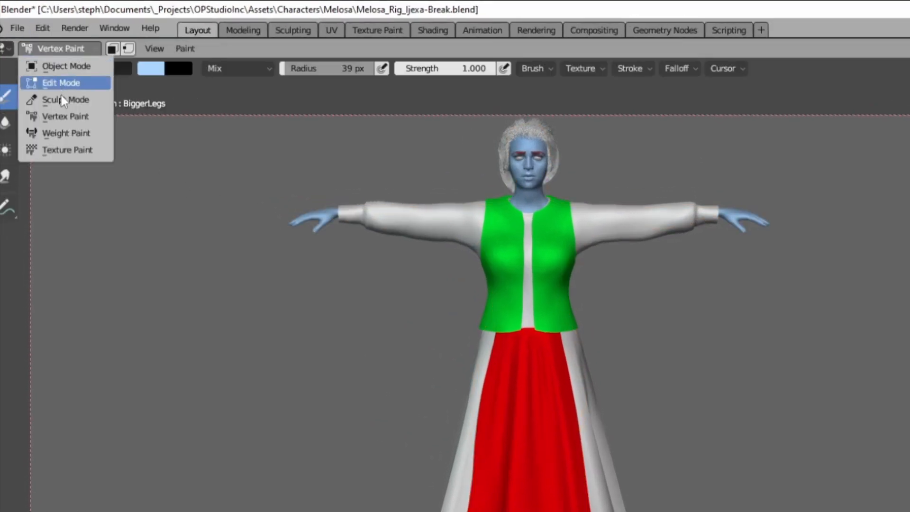
pyautogui.click(66, 97)
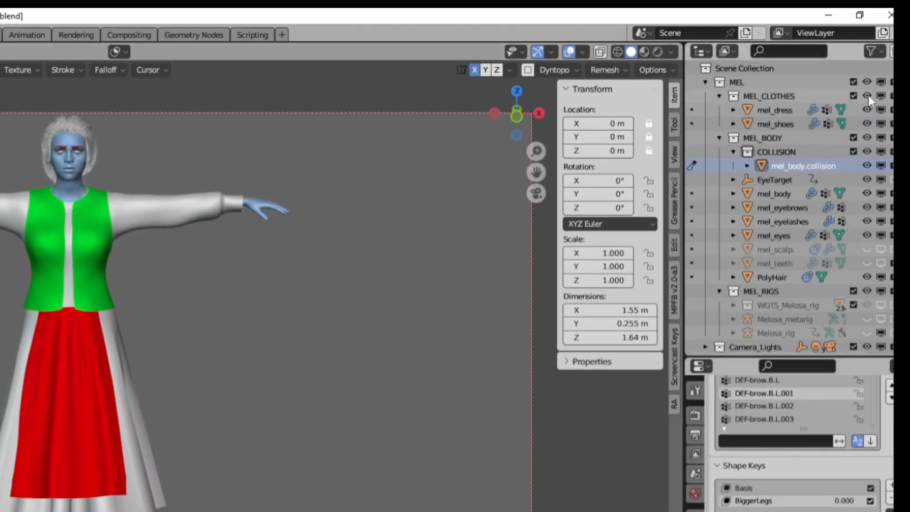
# Hide the MEL_CLOTHES collection and set the BiggerLegs shape key's value to 1.
pyautogui.click(867, 95)
pyautogui.click(836, 511)
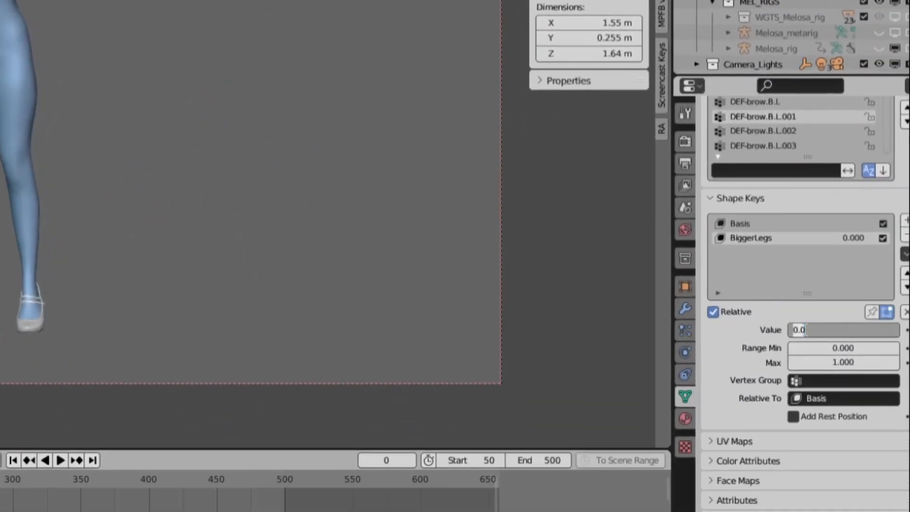
pyautogui.press('Return')
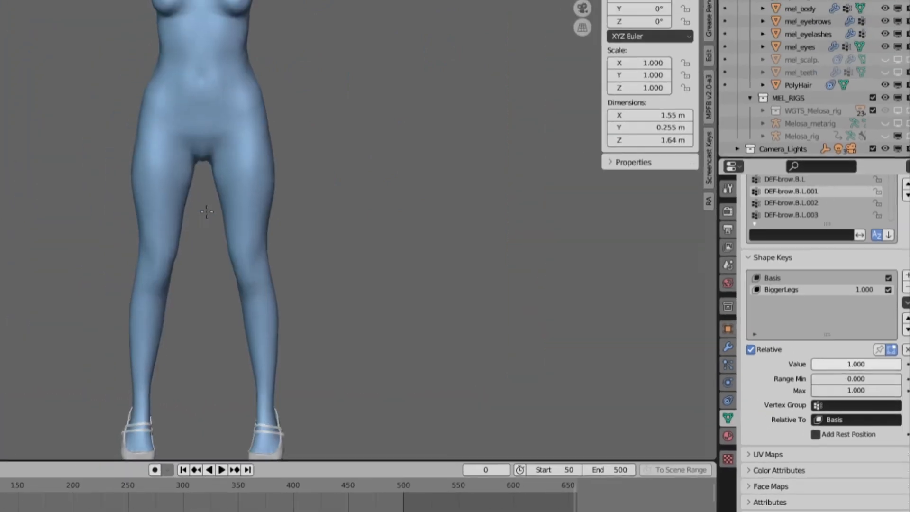
# Thicken the collision body's legs in the BiggerLegs shape key with the Inflate/Deflate brush, adjusting the brush radius to 39 px.
pyautogui.moveTo(374, 284); pyautogui.dragTo(332, 290, button='middle')
pyautogui.moveTo(419, 294)
pyautogui.keyDown('shift'); pyautogui.mouseDown(button='middle')
pyautogui.moveTo(384, 258)
pyautogui.moveTo(373, 274)
pyautogui.moveTo(380, 285)
pyautogui.moveTo(363, 278)
pyautogui.mouseUp(button='middle'); pyautogui.keyUp('shift')
pyautogui.moveTo(374, 279); pyautogui.dragTo(348, 285, button='middle')
pyautogui.moveTo(364, 303); pyautogui.dragTo(362, 336)
pyautogui.moveTo(430, 283); pyautogui.dragTo(493, 272, button='middle')
pyautogui.moveTo(390, 268); pyautogui.dragTo(390, 341)
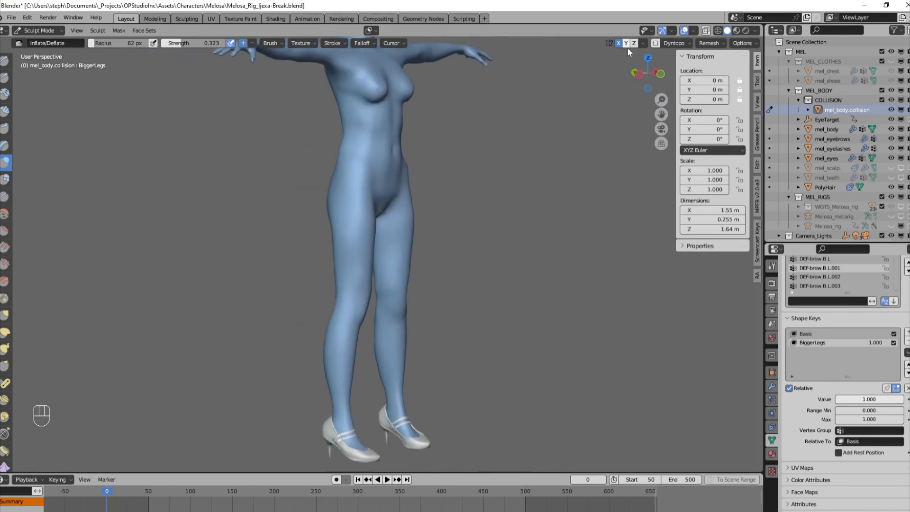
pyautogui.moveTo(445, 233); pyautogui.dragTo(484, 235, button='middle')
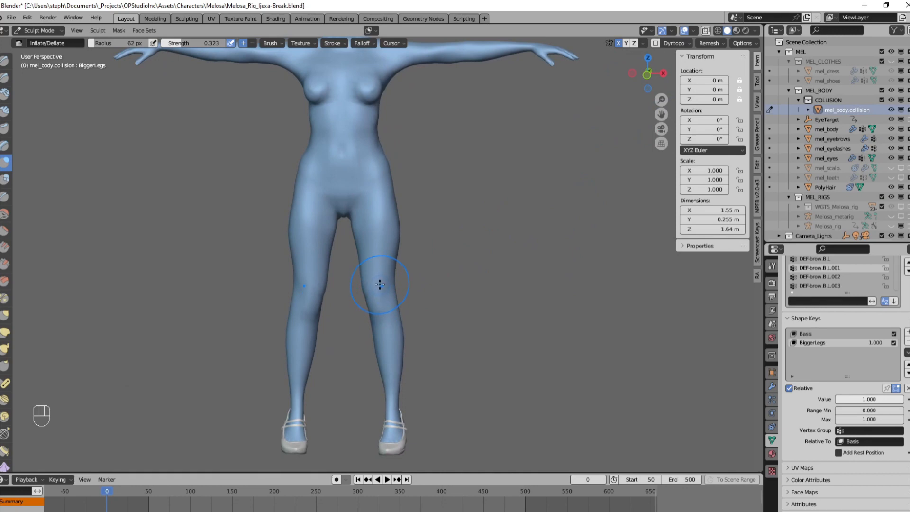
pyautogui.press('KP_1')
pyautogui.moveTo(388, 280); pyautogui.dragTo(383, 283, button='middle')
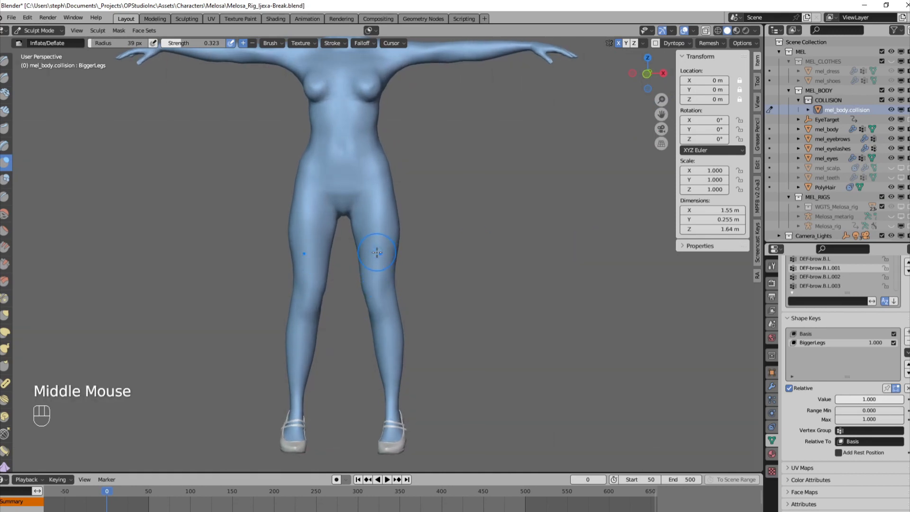
pyautogui.moveTo(376, 252)
pyautogui.mouseDown()
pyautogui.moveTo(379, 316)
pyautogui.moveTo(371, 262)
pyautogui.mouseUp()
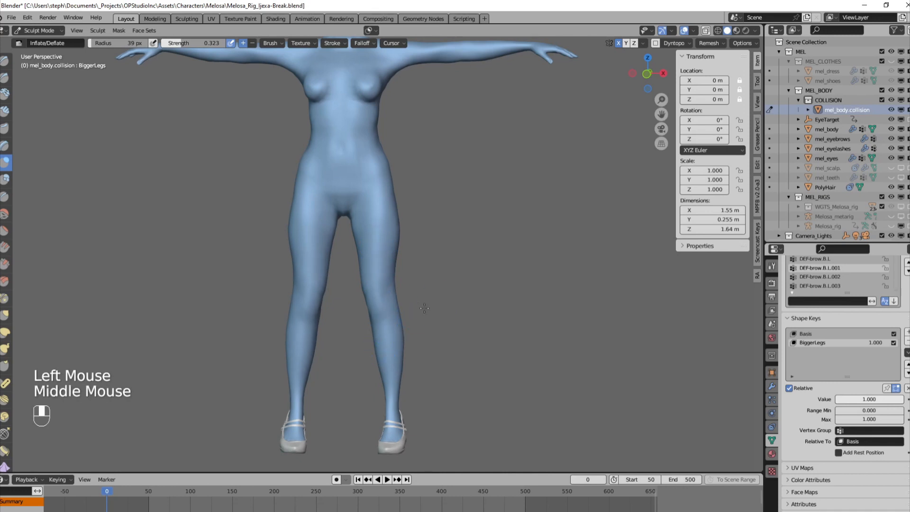
pyautogui.moveTo(437, 302); pyautogui.dragTo(473, 303, button='middle')
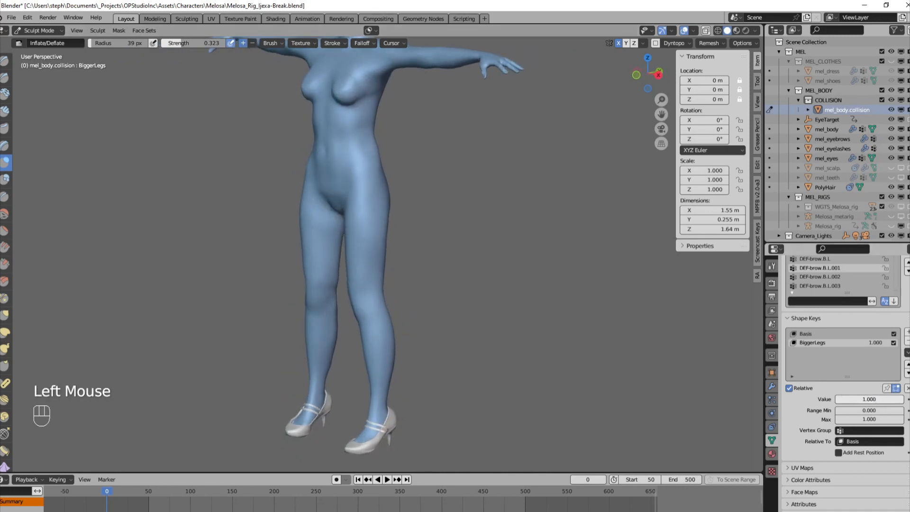
pyautogui.moveTo(512, 337); pyautogui.dragTo(579, 355, button='middle')
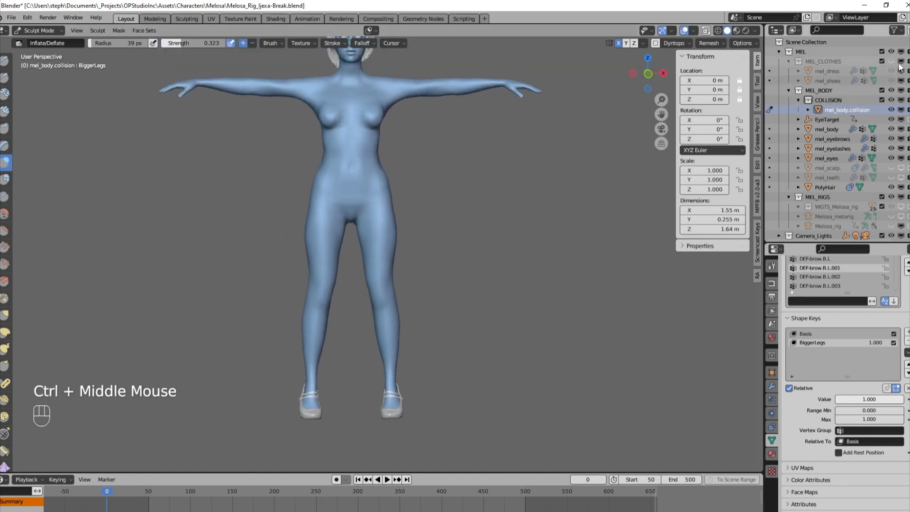
# Show the MEL_CLOTHES collection, play and scrub the animation to check the dress over the thicker legs, and return to frame 0.
pyautogui.click(890, 61)
pyautogui.keyDown('ctrl'); pyautogui.moveTo(479, 218); pyautogui.dragTo(550, 207, button='middle'); pyautogui.keyUp('ctrl')
pyautogui.click(387, 480)
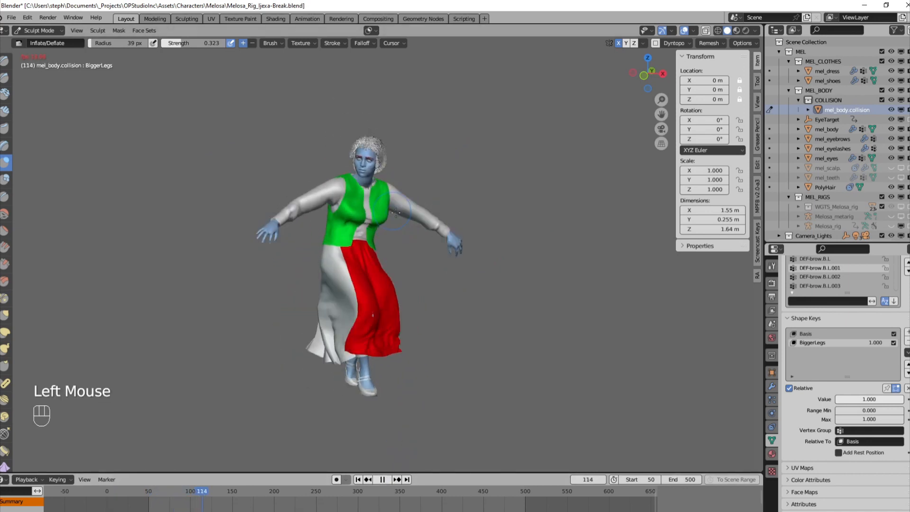
pyautogui.press('space')
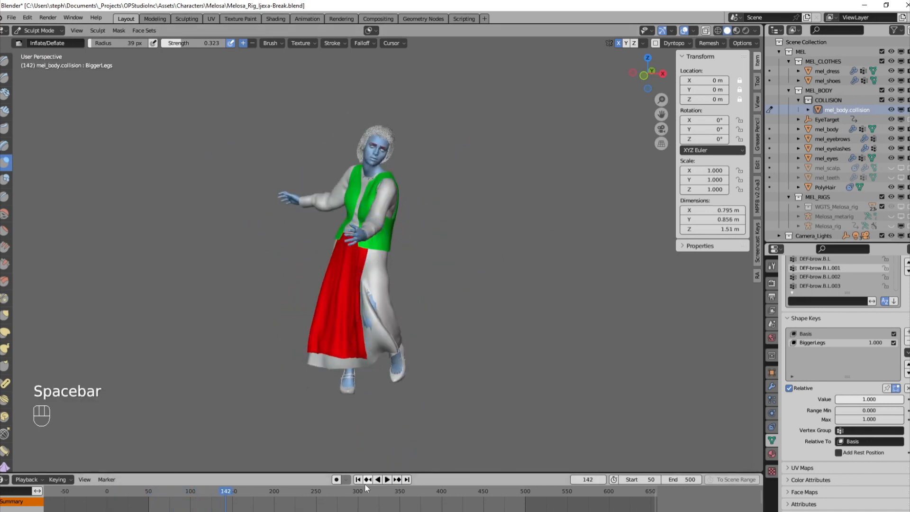
pyautogui.moveTo(235, 493)
pyautogui.mouseDown()
pyautogui.moveTo(217, 493)
pyautogui.moveTo(243, 496)
pyautogui.mouseUp()
pyautogui.click(589, 476)
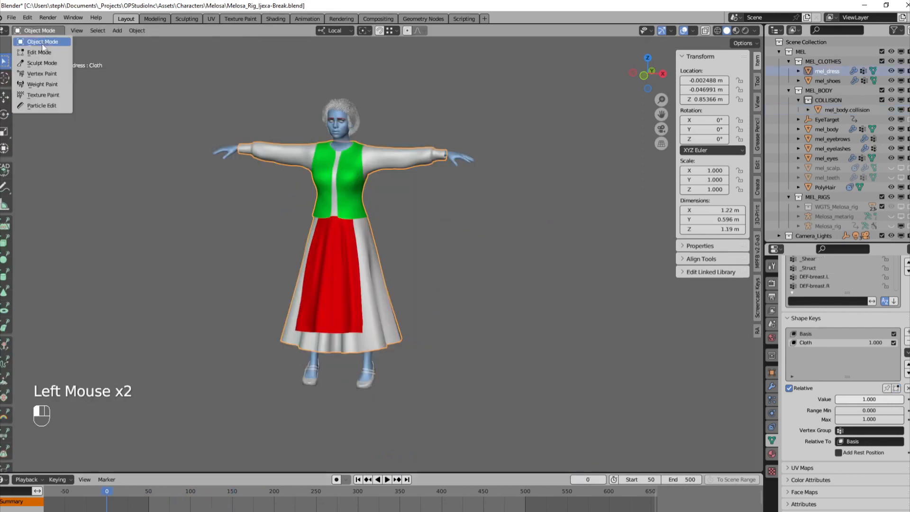
# Enter Weight Paint mode on mel_dress and isolate the main sleeved dress piece by selecting its linked vertices and hiding the rest.
pyautogui.click(47, 85)
pyautogui.keyDown('shift'); pyautogui.moveTo(418, 271); pyautogui.dragTo(421, 316, button='middle'); pyautogui.keyUp('shift')
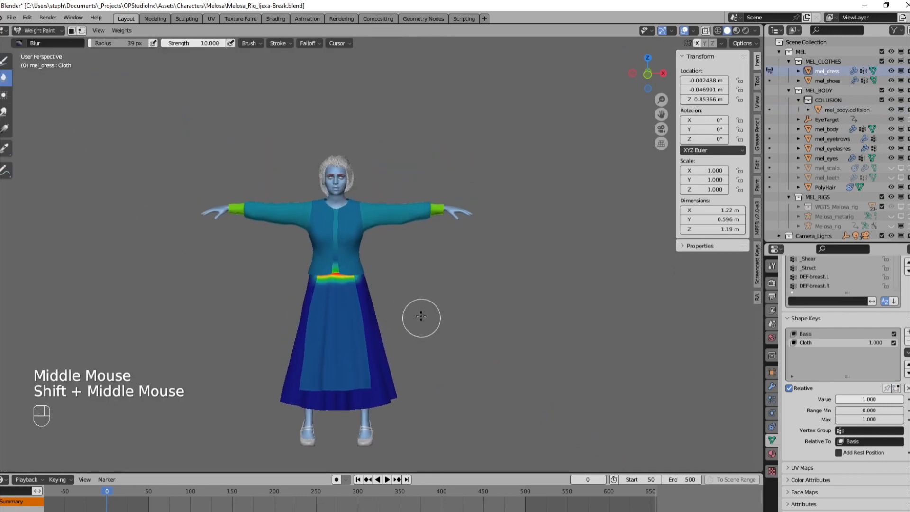
pyautogui.press('v')
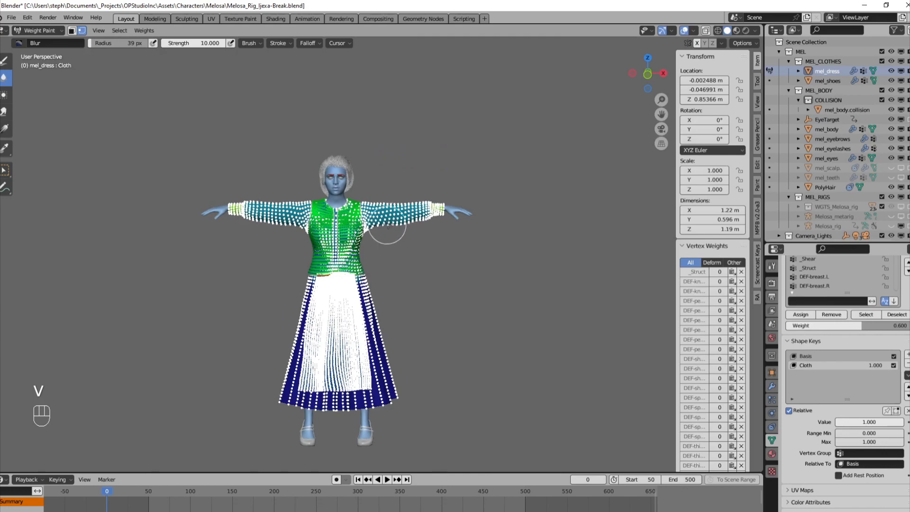
pyautogui.press('w')
pyautogui.click(394, 224)
pyautogui.hotkey('ctrl', 'l')
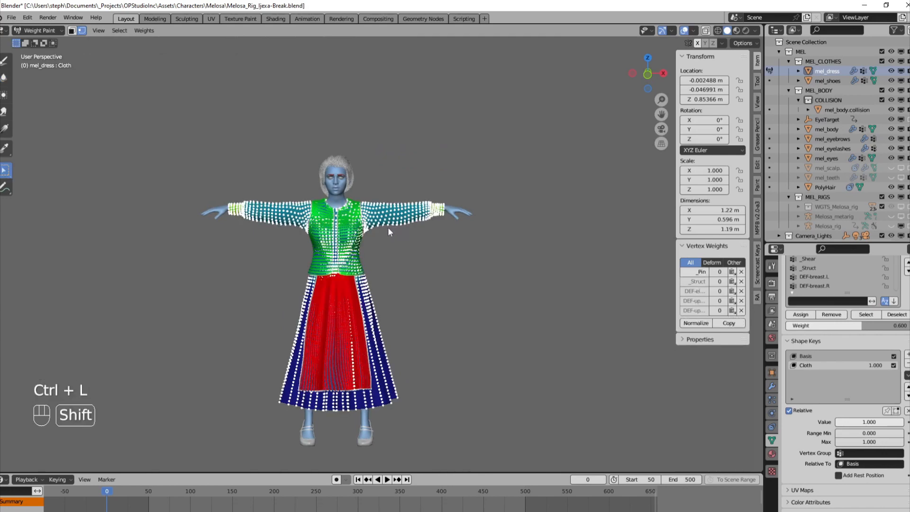
pyautogui.hotkey('shift', 'h')
# Set the Draw brush's weight to 0.3 and paint it over the main dress piece's torso from several sides.
pyautogui.click(6, 60)
pyautogui.doubleClick(129, 45)
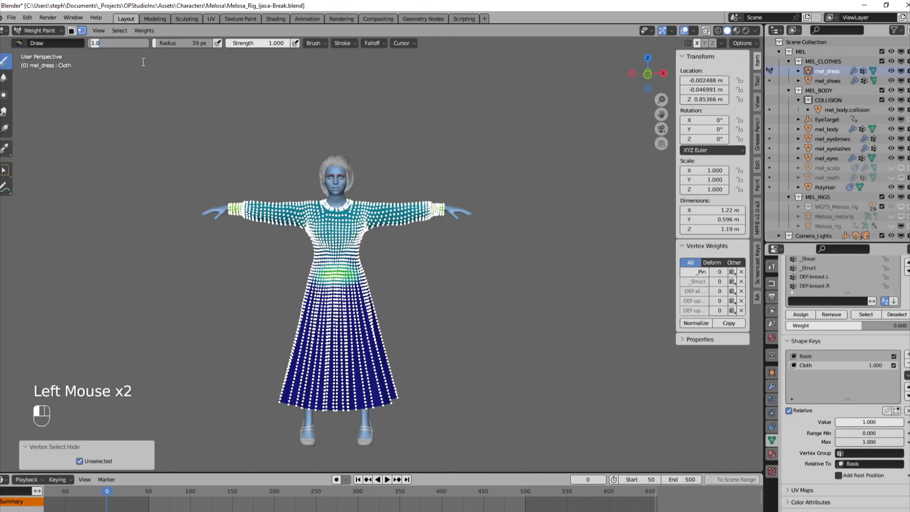
pyautogui.press('v')
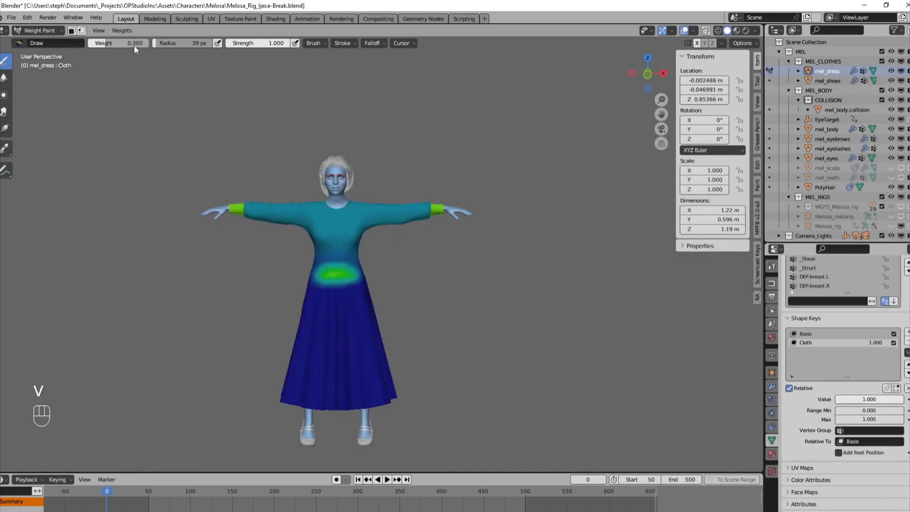
pyautogui.keyDown('ctrl'); pyautogui.moveTo(366, 295); pyautogui.dragTo(363, 269, button='middle'); pyautogui.keyUp('ctrl')
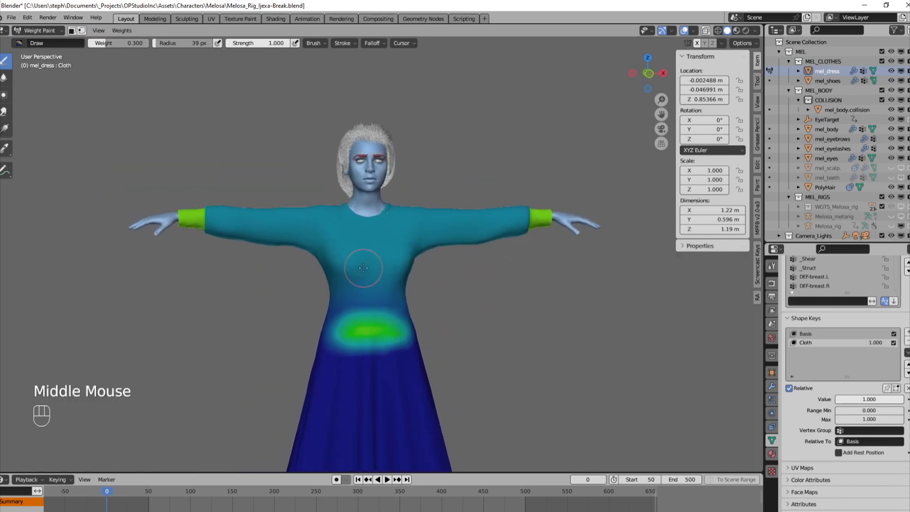
pyautogui.moveTo(343, 263)
pyautogui.mouseDown()
pyautogui.moveTo(367, 258)
pyautogui.moveTo(348, 273)
pyautogui.mouseUp()
pyautogui.moveTo(348, 273); pyautogui.dragTo(403, 260, button='middle')
pyautogui.moveTo(398, 257); pyautogui.dragTo(400, 269)
pyautogui.moveTo(400, 268); pyautogui.dragTo(348, 264, button='middle')
pyautogui.moveTo(362, 261); pyautogui.dragTo(366, 265)
pyautogui.moveTo(365, 265); pyautogui.dragTo(392, 258, button='middle')
pyautogui.moveTo(342, 244)
pyautogui.mouseDown()
pyautogui.moveTo(372, 239)
pyautogui.moveTo(394, 248)
pyautogui.moveTo(396, 237)
pyautogui.moveTo(316, 266)
pyautogui.moveTo(327, 267)
pyautogui.mouseUp()
# Smooth the painted weights around the main dress piece's torso with the Blur brush.
pyautogui.hotkey('shift', 'space')
pyautogui.click(335, 280)
pyautogui.moveTo(332, 268); pyautogui.dragTo(393, 264)
pyautogui.moveTo(408, 260); pyautogui.dragTo(368, 254, button='middle')
pyautogui.moveTo(367, 254); pyautogui.dragTo(351, 263)
pyautogui.moveTo(332, 268); pyautogui.dragTo(402, 275, button='middle')
pyautogui.moveTo(384, 286)
pyautogui.mouseDown()
pyautogui.moveTo(327, 253)
pyautogui.moveTo(336, 242)
pyautogui.mouseUp()
pyautogui.moveTo(439, 270); pyautogui.dragTo(404, 270, button='middle')
# Reveal the hidden dress geometry and isolate the vest by selecting its linked vertices and hiding the rest.
pyautogui.hotkey('alt', 'h')
pyautogui.press('v')
pyautogui.press('w')
pyautogui.click(386, 292)
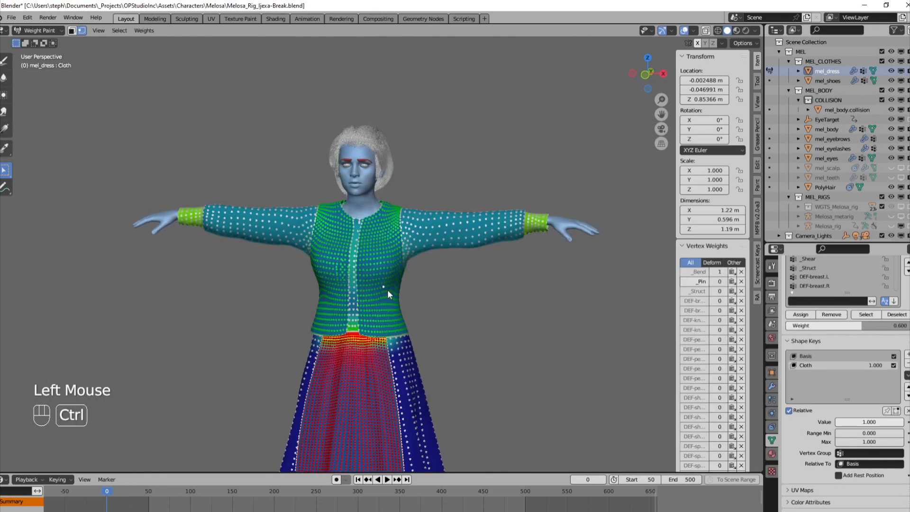
pyautogui.hotkey('ctrl', 'l')
pyautogui.hotkey('shift', 'h')
pyautogui.press('v')
# Set the Draw brush's weight to 0.12, enlarge the brush and paint all around the vest's lower part.
pyautogui.click(4, 61)
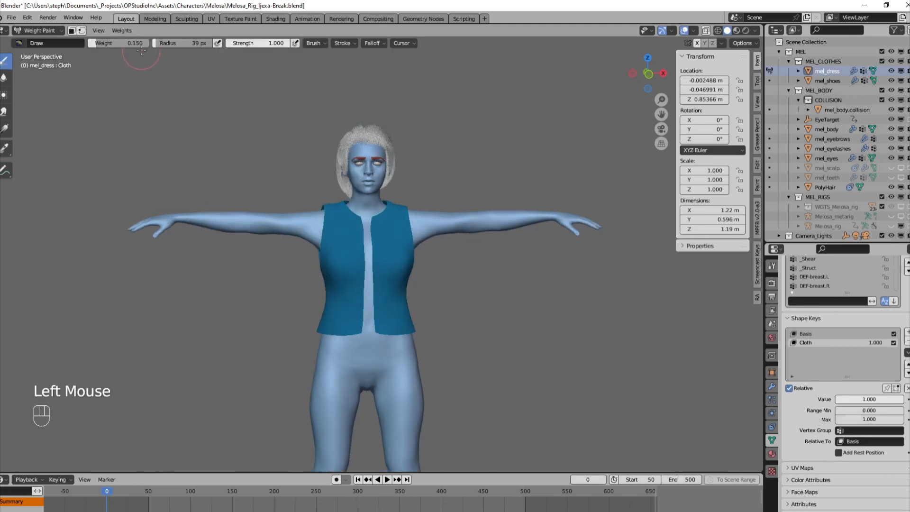
pyautogui.write('.12')
pyautogui.press('Return')
pyautogui.press('g')
pyautogui.click(386, 322)
pyautogui.press('f')
pyautogui.click(408, 320)
pyautogui.moveTo(411, 318)
pyautogui.mouseDown()
pyautogui.moveTo(376, 310)
pyautogui.moveTo(386, 308)
pyautogui.mouseUp()
pyautogui.moveTo(402, 310); pyautogui.dragTo(304, 315, button='middle')
pyautogui.moveTo(322, 317); pyautogui.dragTo(379, 314)
pyautogui.moveTo(402, 313); pyautogui.dragTo(301, 314, button='middle')
pyautogui.moveTo(337, 313); pyautogui.dragTo(417, 309)
pyautogui.moveTo(426, 310); pyautogui.dragTo(625, 313, button='middle')
# Set the Draw brush's weight to 0.18 and its radius to 100 px, and paint the vest's upper part.
pyautogui.click(135, 46)
pyautogui.write('.18')
pyautogui.press('Return')
pyautogui.press('f')
pyautogui.click(434, 246)
pyautogui.moveTo(433, 246)
pyautogui.mouseDown(button='middle')
pyautogui.moveTo(467, 264)
pyautogui.moveTo(611, 251)
pyautogui.mouseUp(button='middle')
pyautogui.moveTo(408, 223); pyautogui.dragTo(374, 228)
pyautogui.moveTo(375, 227); pyautogui.dragTo(393, 256)
pyautogui.moveTo(403, 256); pyautogui.dragTo(372, 251, button='middle')
# Set the Draw brush's weight to 0.1.
pyautogui.click(136, 43)
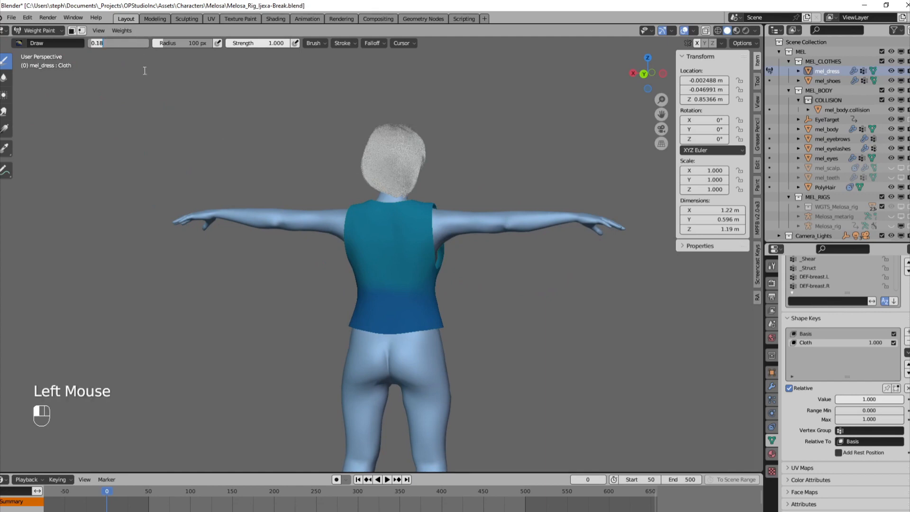
pyautogui.write('.1')
pyautogui.press('Return')
# Set the Draw brush's weight to 0.15 and its radius to 22 px, and paint the vest's middle transition area.
pyautogui.moveTo(474, 243); pyautogui.dragTo(251, 265, button='middle')
pyautogui.click(142, 42)
pyautogui.write('.15')
pyautogui.press('Return')
pyautogui.press('f')
pyautogui.click(403, 288)
pyautogui.moveTo(403, 289)
pyautogui.mouseDown(button='middle')
pyautogui.moveTo(441, 337)
pyautogui.moveTo(440, 353)
pyautogui.mouseUp(button='middle')
pyautogui.press('f')
pyautogui.moveTo(360, 292); pyautogui.dragTo(360, 304, button='middle')
pyautogui.click(360, 304)
pyautogui.moveTo(346, 300); pyautogui.dragTo(366, 328)
# Blend the weight transition across the vest's middle with the Blur brush.
pyautogui.hotkey('shift', 'space')
pyautogui.click(373, 328)
pyautogui.moveTo(373, 326); pyautogui.dragTo(373, 290, button='middle')
pyautogui.moveTo(374, 281); pyautogui.dragTo(375, 293)
pyautogui.moveTo(334, 290); pyautogui.dragTo(403, 284, button='middle')
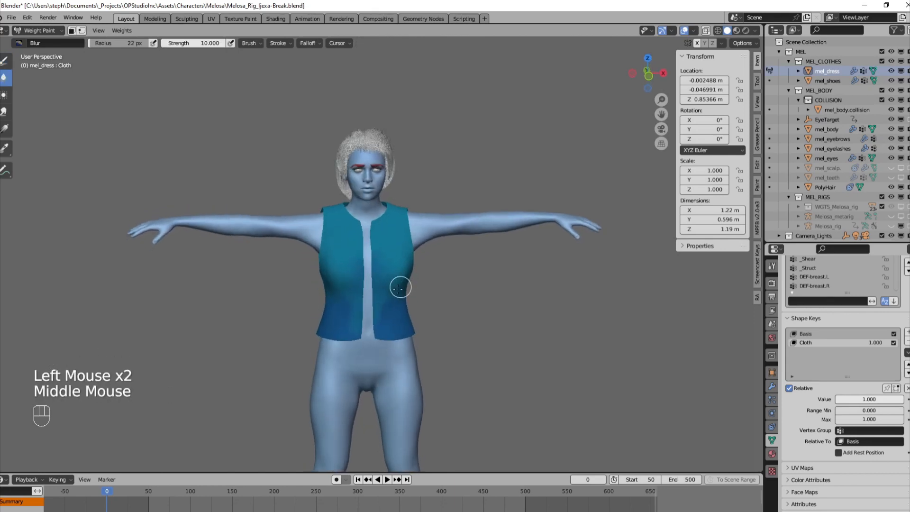
# Set the Draw brush's weight to 0.12 and touch up the vest's front near its opening at the waist.
pyautogui.click(4, 62)
pyautogui.click(121, 44)
pyautogui.write('.12')
pyautogui.press('Return')
pyautogui.moveTo(348, 308); pyautogui.dragTo(360, 309)
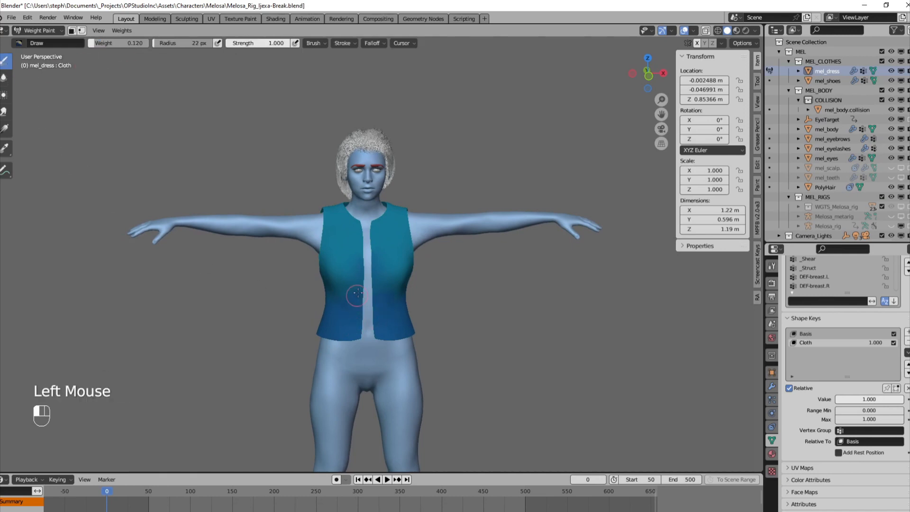
# Smooth the weights around the vest's waist from several sides using the Blur brush at a 62 px radius.
pyautogui.moveTo(422, 319); pyautogui.dragTo(378, 297, button='middle')
pyautogui.hotkey('shift', 'space')
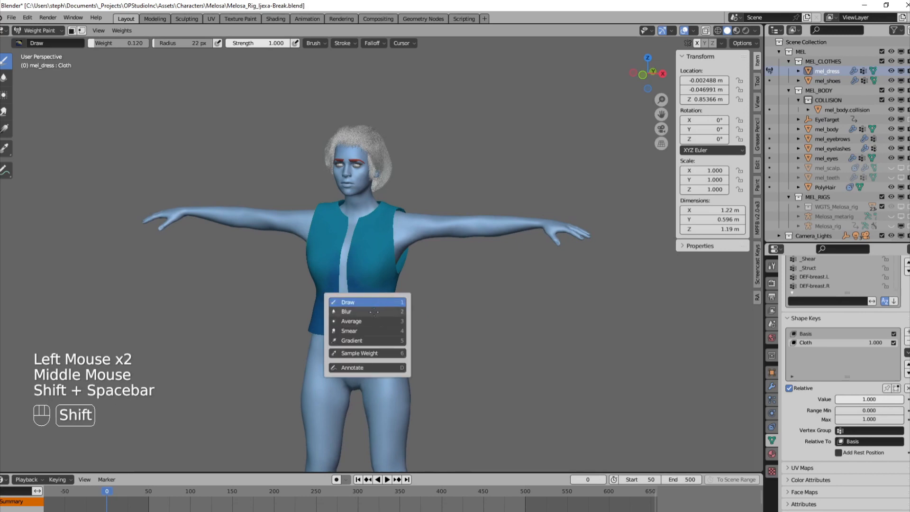
pyautogui.hotkey('shift', 'space')
pyautogui.hotkey('shift', 'space')
pyautogui.click(364, 312)
pyautogui.press('f')
pyautogui.click(407, 303)
pyautogui.moveTo(378, 270); pyautogui.dragTo(402, 307)
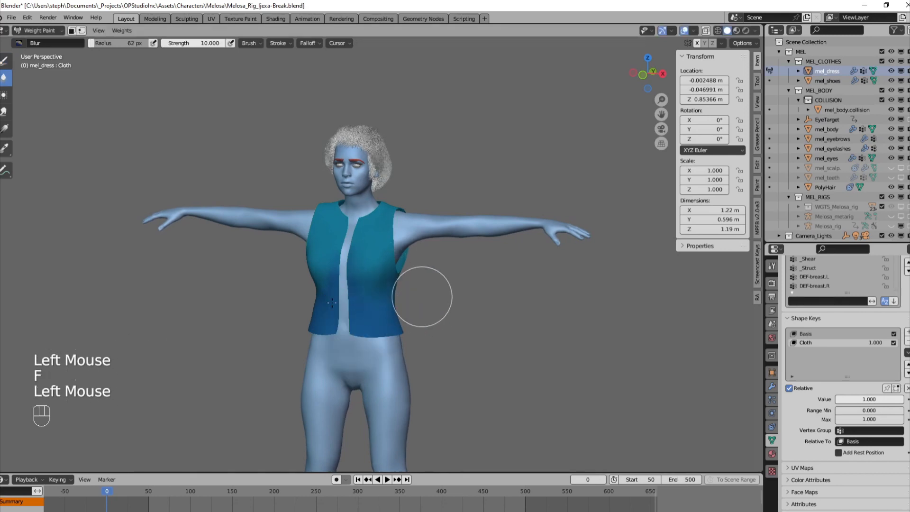
pyautogui.moveTo(422, 297); pyautogui.dragTo(305, 307, button='middle')
pyautogui.moveTo(327, 303); pyautogui.dragTo(293, 289)
pyautogui.moveTo(294, 289); pyautogui.dragTo(430, 298, button='middle')
pyautogui.moveTo(328, 295); pyautogui.dragTo(372, 298, button='middle')
pyautogui.moveTo(372, 299); pyautogui.dragTo(384, 299)
pyautogui.moveTo(384, 299); pyautogui.dragTo(394, 305)
pyautogui.moveTo(467, 301)
pyautogui.mouseDown(button='middle')
pyautogui.moveTo(426, 299)
pyautogui.moveTo(450, 228)
pyautogui.moveTo(448, 193)
pyautogui.mouseUp(button='middle')
# Reveal the hidden garments and isolate the connected blouse and skirt piece with the _Struct vertex group active.
pyautogui.hotkey('alt', 'h')
pyautogui.moveTo(827, 272); pyautogui.dragTo(812, 351, button='middle')
pyautogui.click(813, 346)
pyautogui.hotkey('ctrl', 'l')
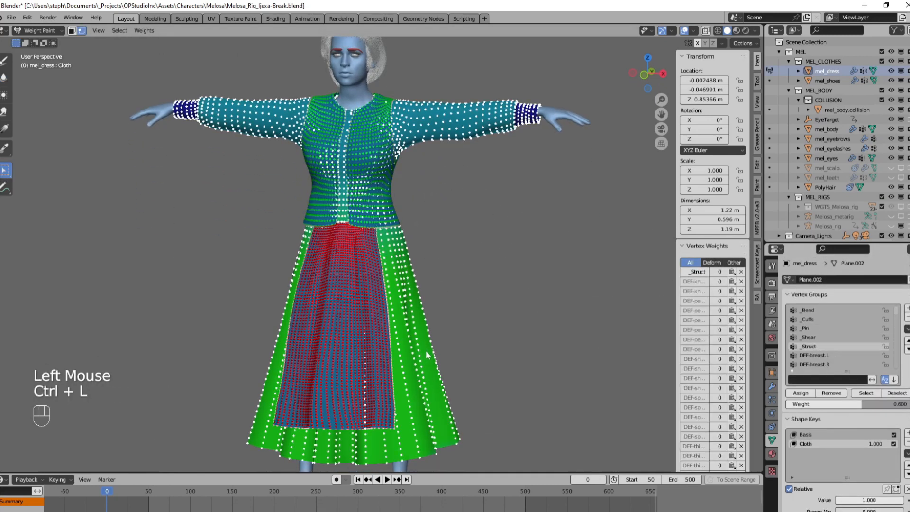
pyautogui.hotkey('shift', 'h')
# Paint the isolated dress's _Struct weights around the waist from several sides with the Draw brush.
pyautogui.moveTo(410, 289); pyautogui.dragTo(443, 288, button='middle')
pyautogui.click(5, 62)
pyautogui.moveTo(120, 45); pyautogui.dragTo(204, 133)
pyautogui.moveTo(291, 242)
pyautogui.mouseDown()
pyautogui.moveTo(417, 251)
pyautogui.moveTo(440, 266)
pyautogui.mouseUp()
pyautogui.moveTo(441, 265); pyautogui.dragTo(620, 261, button='middle')
pyautogui.moveTo(346, 239)
pyautogui.mouseDown()
pyautogui.moveTo(421, 280)
pyautogui.moveTo(341, 280)
pyautogui.mouseUp()
pyautogui.moveTo(341, 280); pyautogui.dragTo(621, 271, button='middle')
pyautogui.moveTo(427, 270)
pyautogui.mouseDown()
pyautogui.moveTo(374, 247)
pyautogui.moveTo(331, 284)
pyautogui.mouseUp()
# Smooth the _Struct weight transition all around the dress's waist and upper skirt using a resized Blur brush.
pyautogui.hotkey('shift', 'space')
pyautogui.click(397, 294)
pyautogui.press('f')
pyautogui.click(462, 293)
pyautogui.moveTo(488, 290)
pyautogui.mouseDown()
pyautogui.moveTo(292, 311)
pyautogui.moveTo(321, 309)
pyautogui.mouseUp()
pyautogui.moveTo(321, 309); pyautogui.dragTo(512, 291, button='middle')
pyautogui.moveTo(474, 299); pyautogui.dragTo(307, 304)
pyautogui.moveTo(419, 301); pyautogui.dragTo(545, 297, button='middle')
pyautogui.moveTo(464, 298)
pyautogui.mouseDown()
pyautogui.moveTo(319, 306)
pyautogui.moveTo(308, 299)
pyautogui.mouseUp()
pyautogui.moveTo(341, 256); pyautogui.dragTo(426, 266)
pyautogui.moveTo(455, 265); pyautogui.dragTo(663, 262, button='middle')
pyautogui.moveTo(379, 232); pyautogui.dragTo(442, 262)
pyautogui.moveTo(443, 262); pyautogui.dragTo(545, 265, button='middle')
# Reveal all garment pieces, activate the _Pin vertex group, and return to Object Mode with rendered viewport shading.
pyautogui.hotkey('alt', 'h')
pyautogui.press('v')
pyautogui.click(815, 328)
pyautogui.click(39, 31)
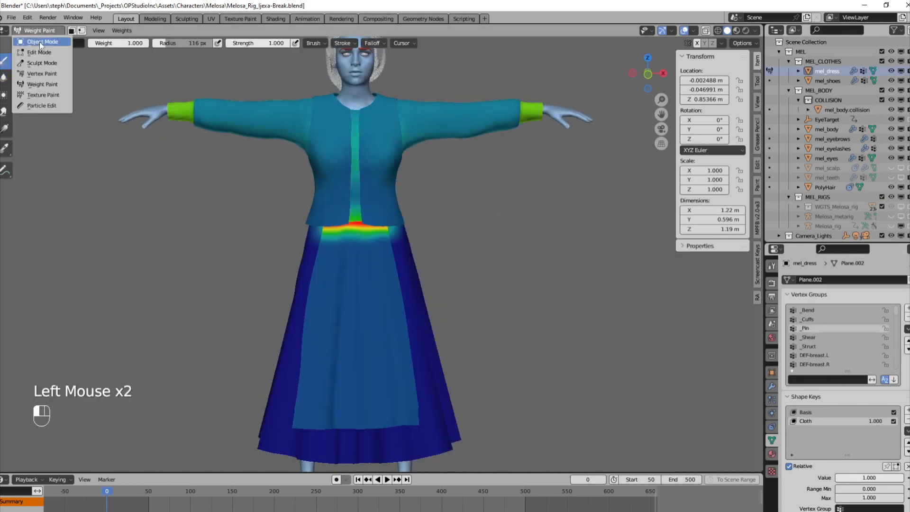
pyautogui.click(39, 41)
pyautogui.click(744, 30)
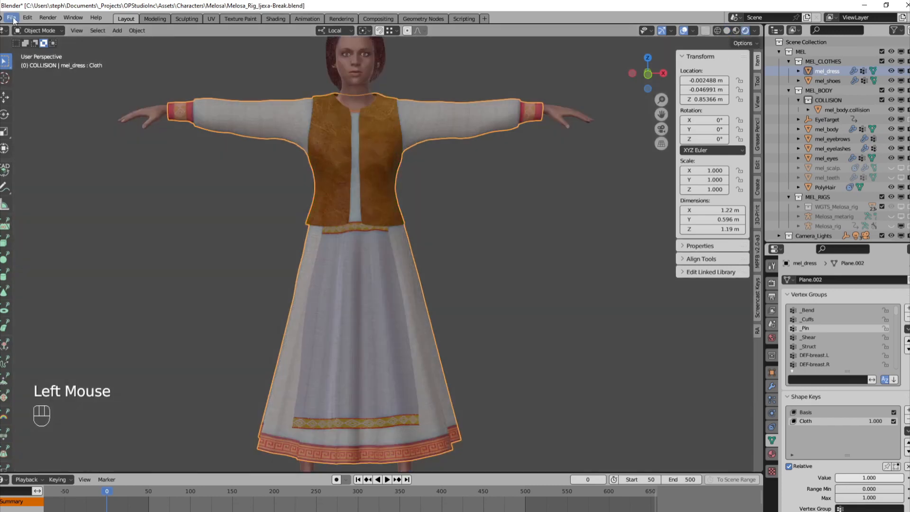
# Save the file under the new name Melosa_Rig_baseline_first-revision.blend in the Melosa folder.
pyautogui.click(11, 18)
pyautogui.click(33, 90)
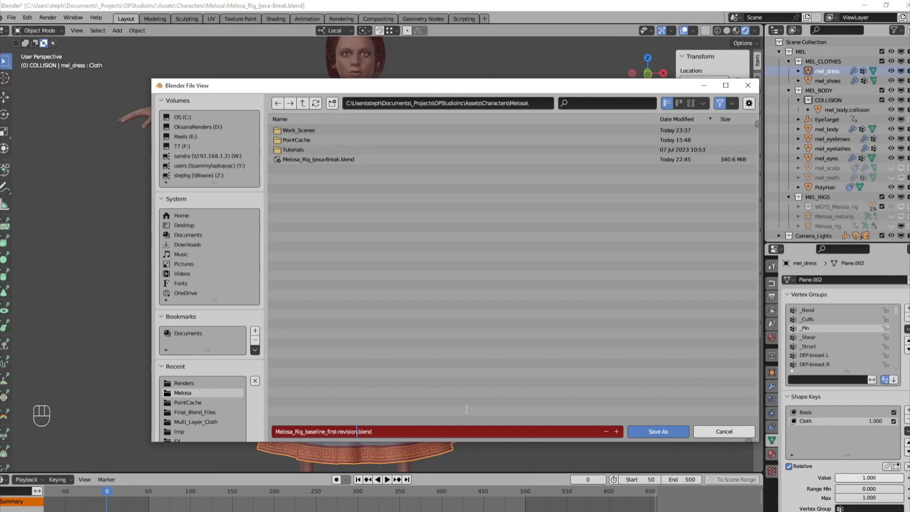
pyautogui.press('Return')
# Switch to the camera view, delete the dress's existing cloth bake, and bake the simulation again for frames 1 to 500.
pyautogui.scroll(-2, 570, 345)
pyautogui.press('KP_0')
pyautogui.click(772, 412)
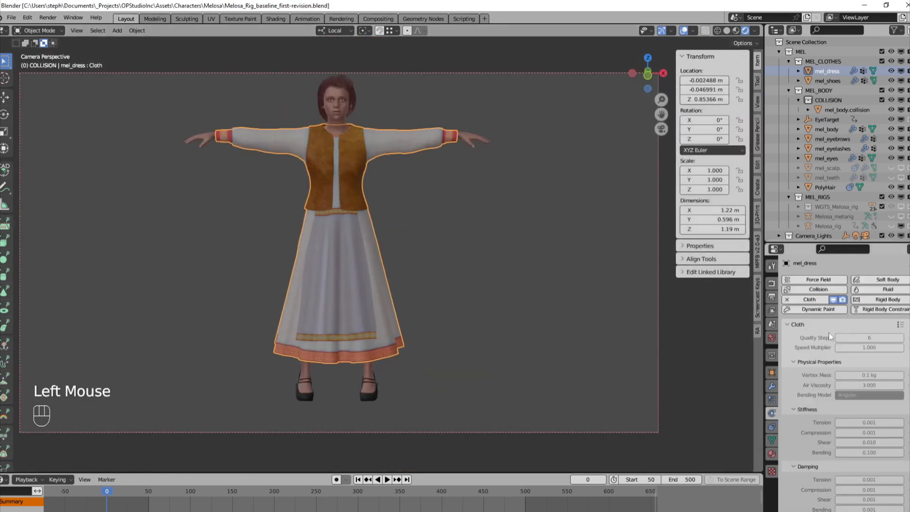
pyautogui.moveTo(866, 387); pyautogui.dragTo(865, 299, button='middle')
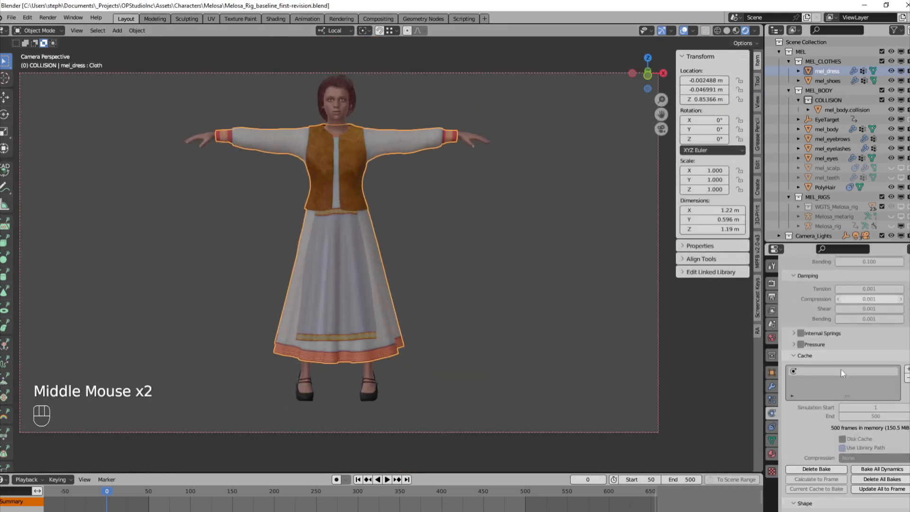
pyautogui.click(832, 469)
pyautogui.click(828, 469)
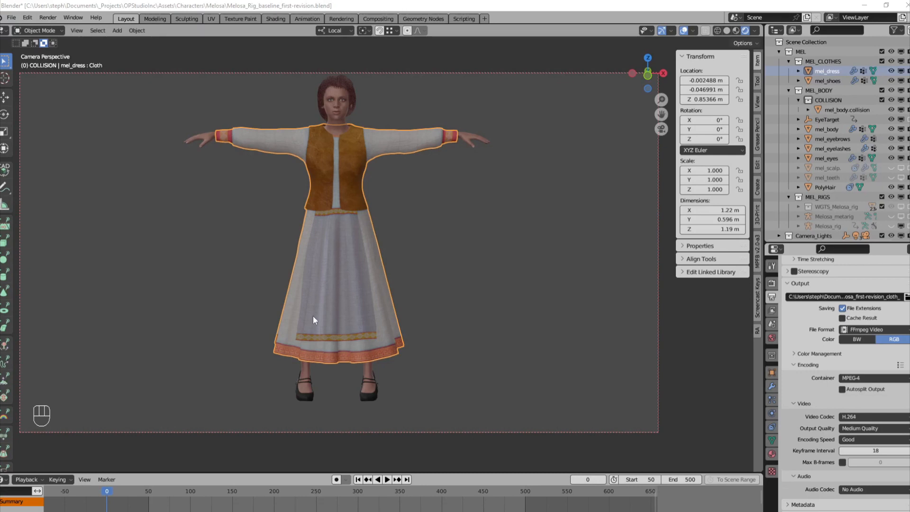
# Save the baked scene as a new file named Melosa_Rig_baseline_first-revision_baked.blend.
pyautogui.click(12, 17)
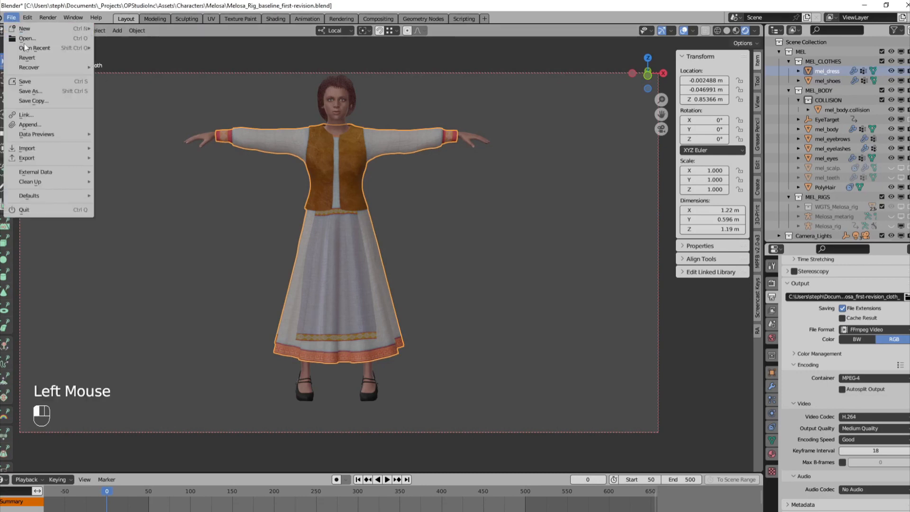
pyautogui.click(30, 91)
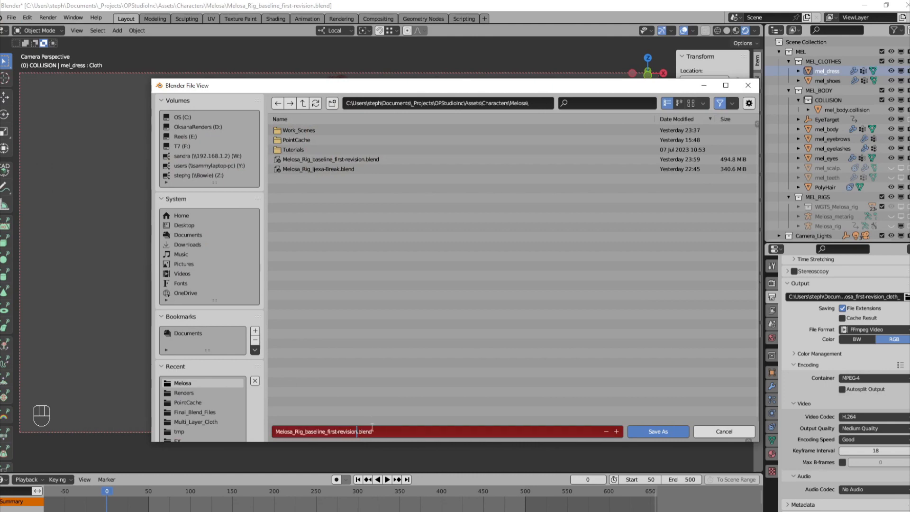
pyautogui.press('Return')
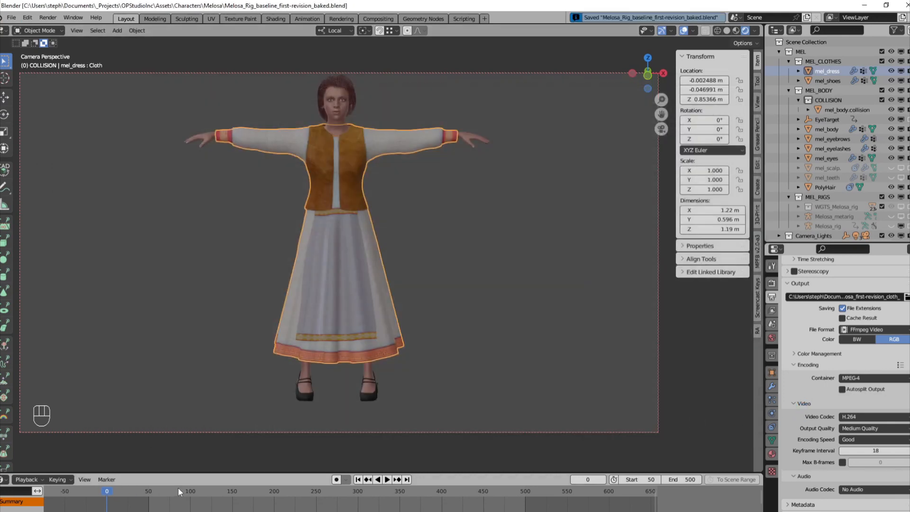
# Play the baked cloth animation and scrub through its final frames to examine the skirt and apron motion.
pyautogui.click(387, 479)
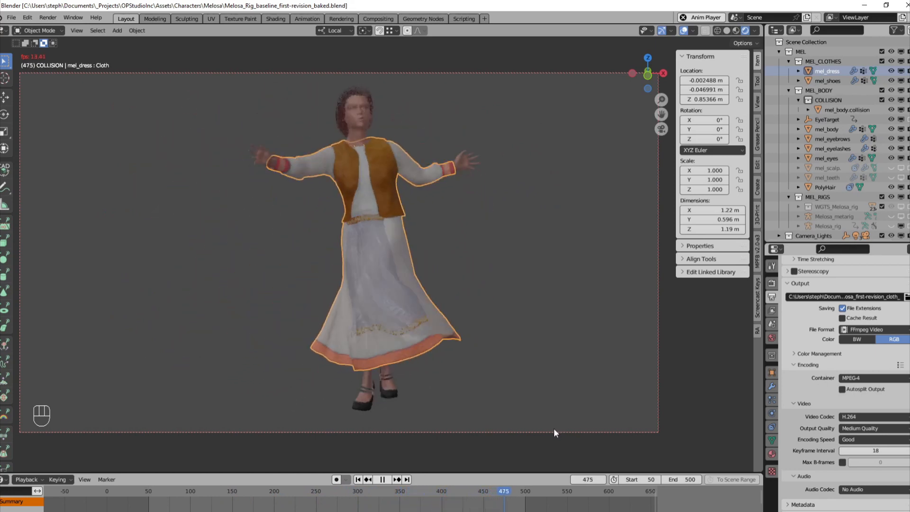
pyautogui.press('space')
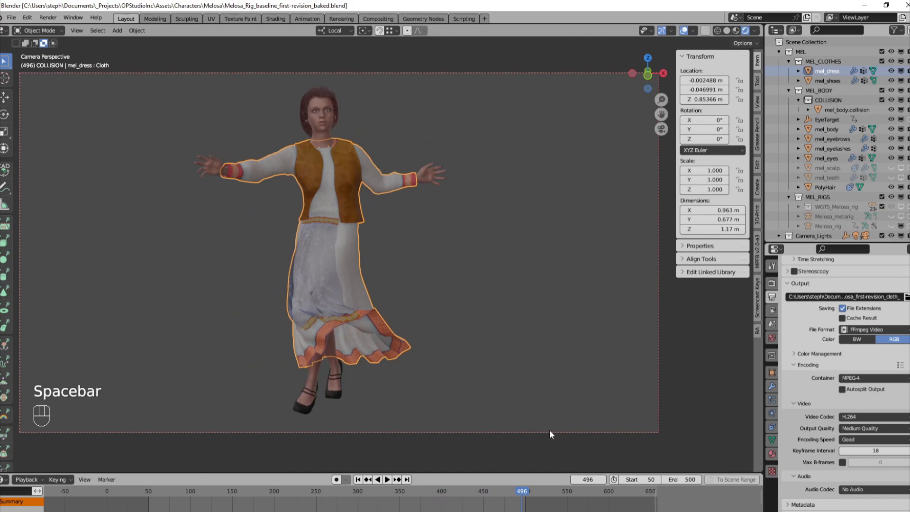
pyautogui.click(518, 496)
pyautogui.moveTo(518, 496); pyautogui.dragTo(515, 496)
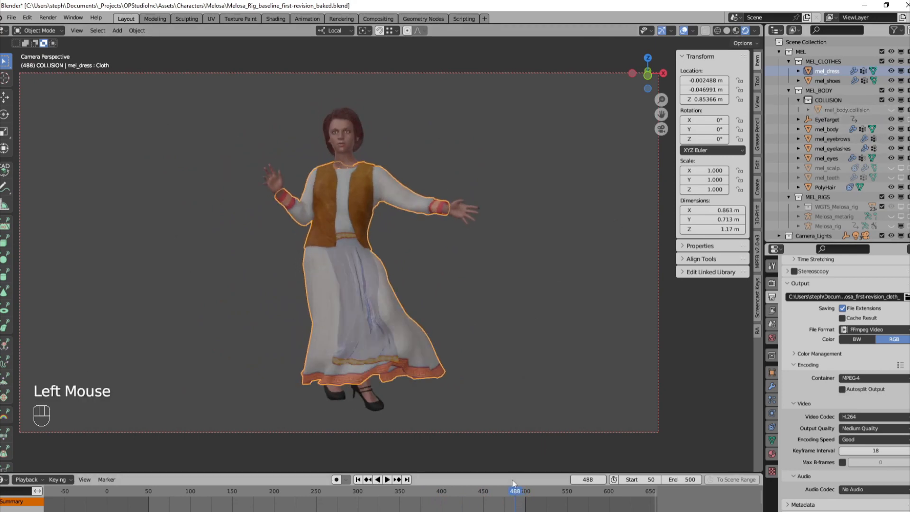
pyautogui.doubleClick(514, 495)
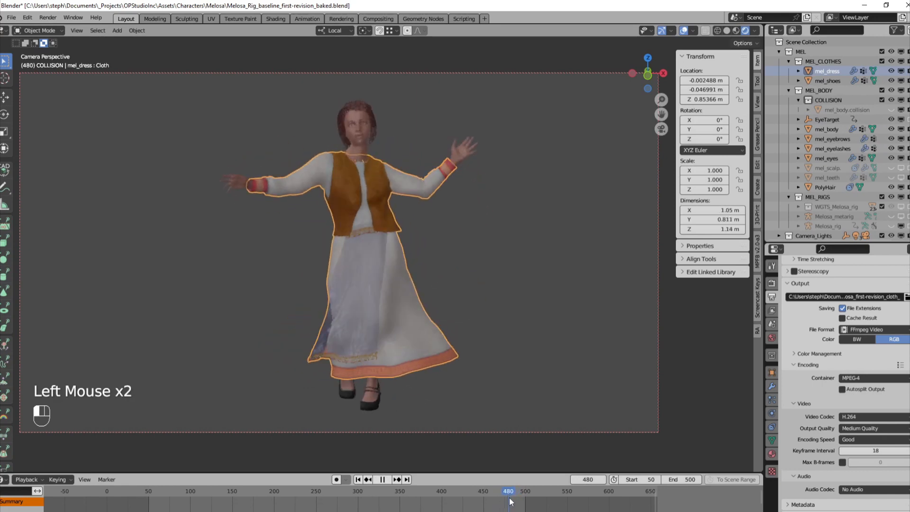
pyautogui.moveTo(504, 504)
pyautogui.mouseDown()
pyautogui.moveTo(495, 505)
pyautogui.moveTo(507, 504)
pyautogui.mouseUp()
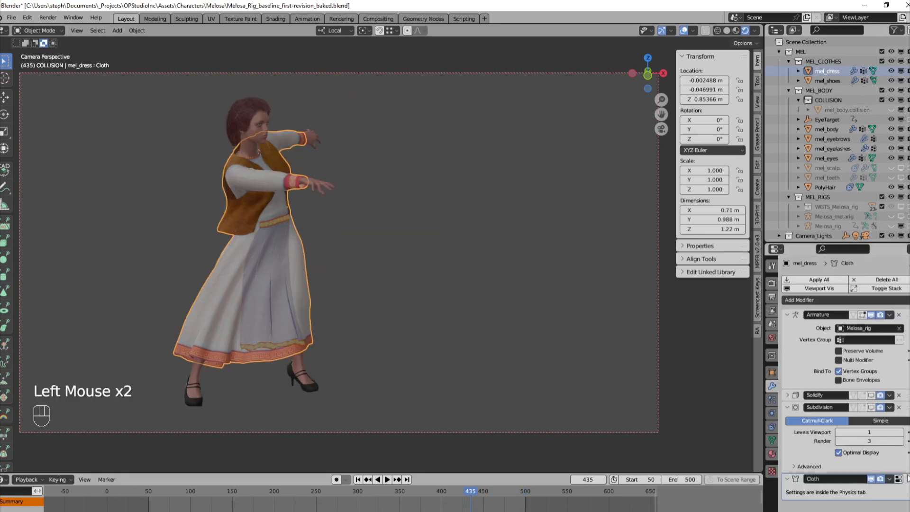
# Move the dress's Cloth modifier directly below Armature in the modifier stack and render the animation.
pyautogui.moveTo(907, 475); pyautogui.dragTo(906, 385)
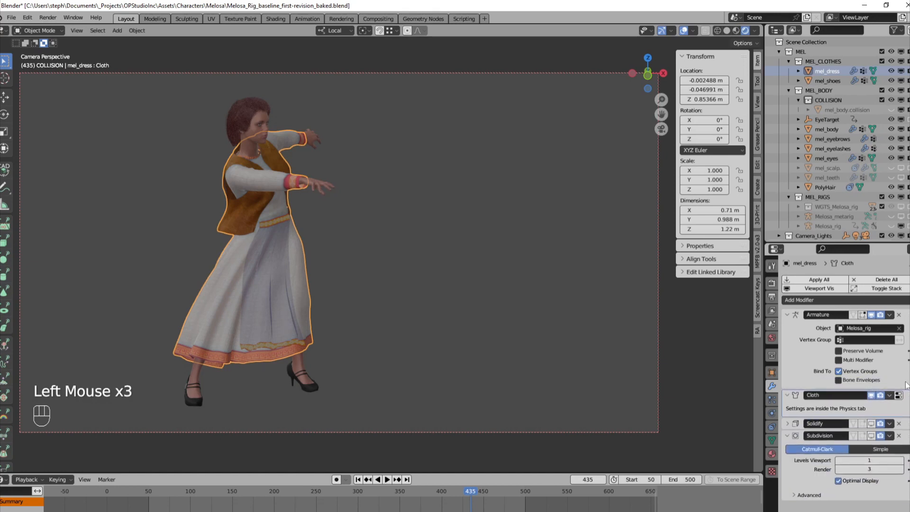
pyautogui.click(771, 297)
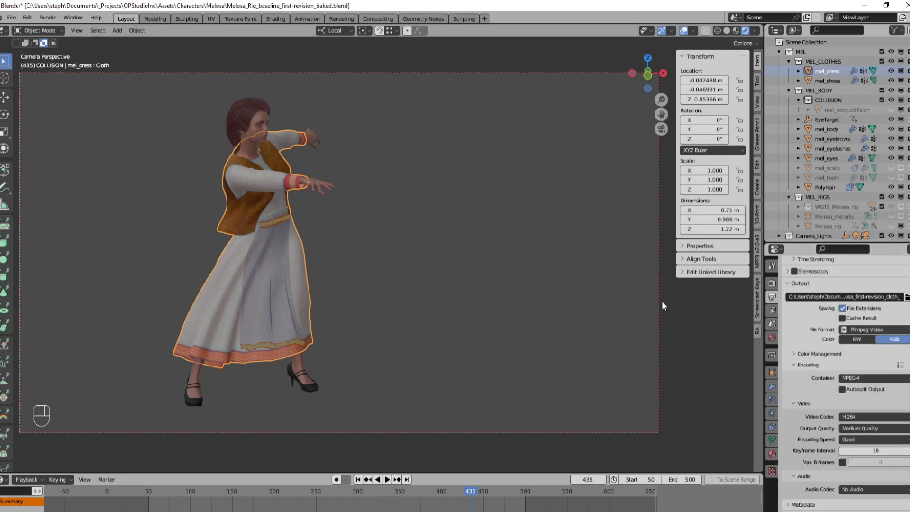
pyautogui.click(48, 18)
pyautogui.click(75, 35)
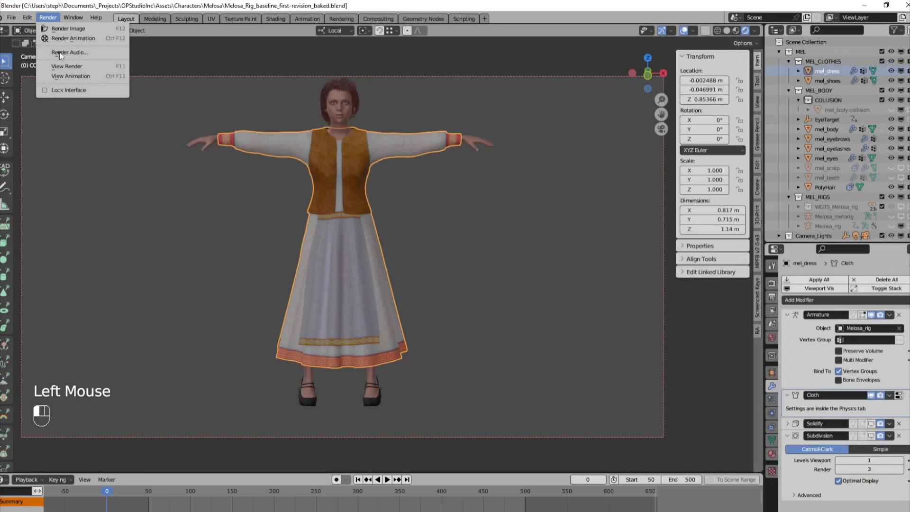
# View the rendered cloth animation, Melosa_first-revision_cloth_0050-0500.mp4, and play it again for a second review.
pyautogui.click(67, 74)
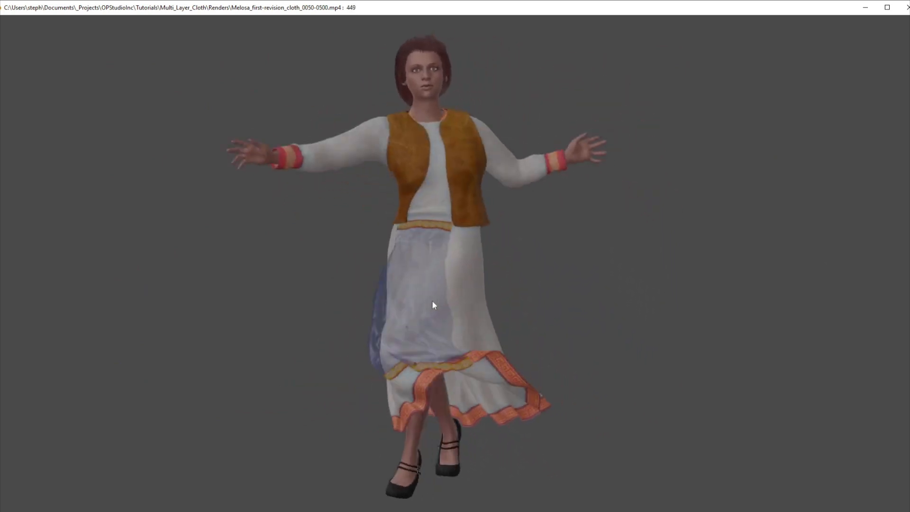
pyautogui.click(48, 30)
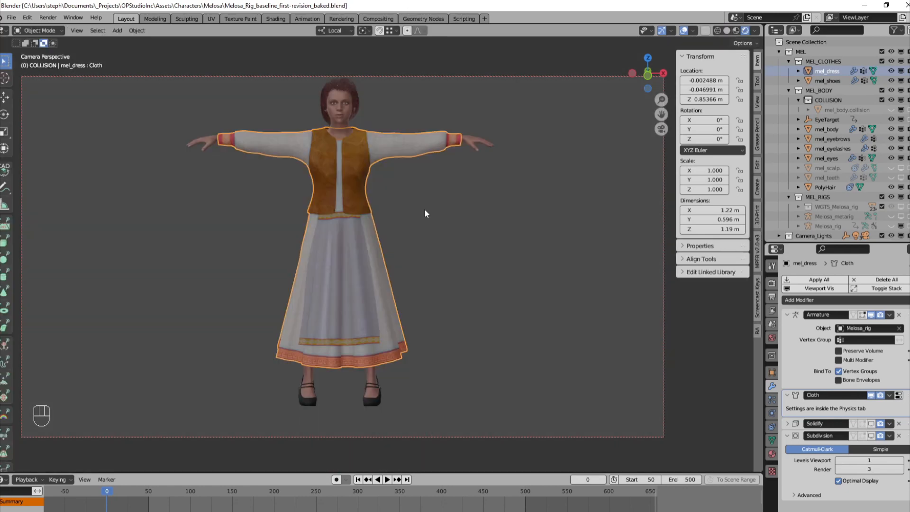
pyautogui.click(47, 18)
pyautogui.click(76, 76)
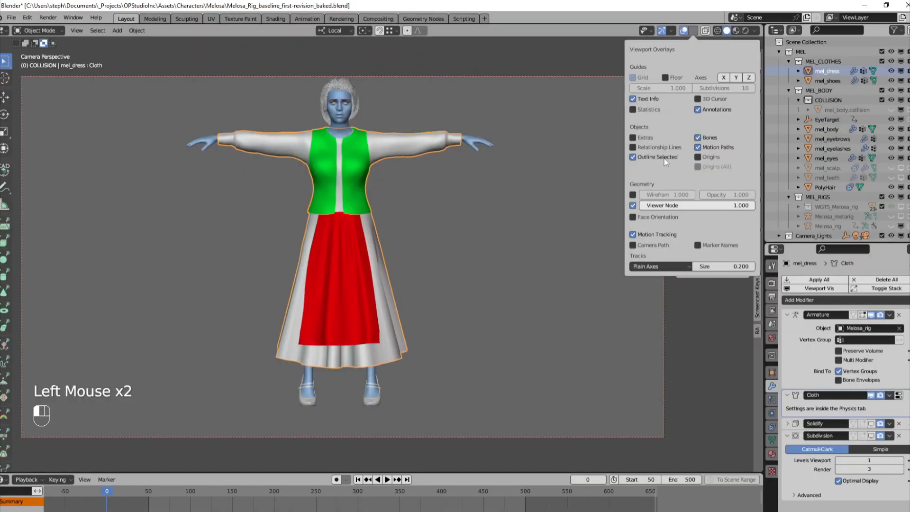
# Show the wireframe overlay to inspect the mesh density of the dress, and hide the overlay again.
pyautogui.click(632, 195)
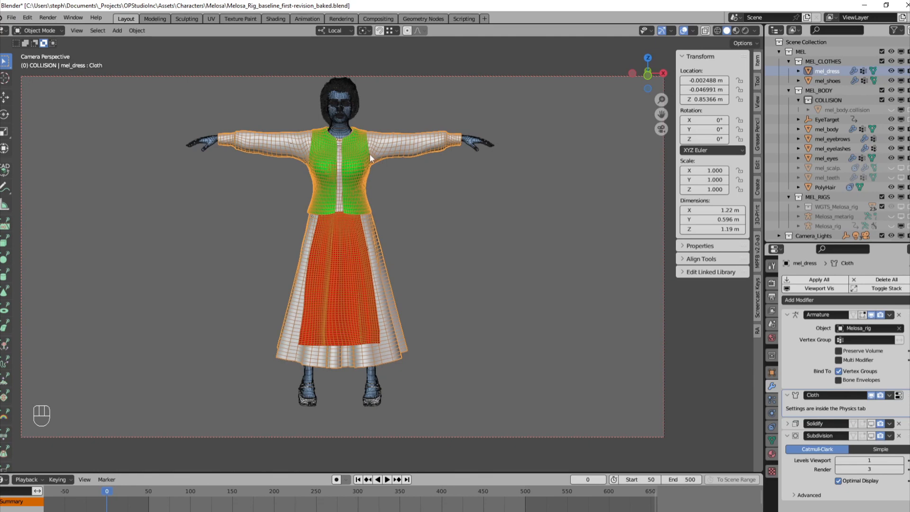
pyautogui.click(692, 30)
pyautogui.click(633, 194)
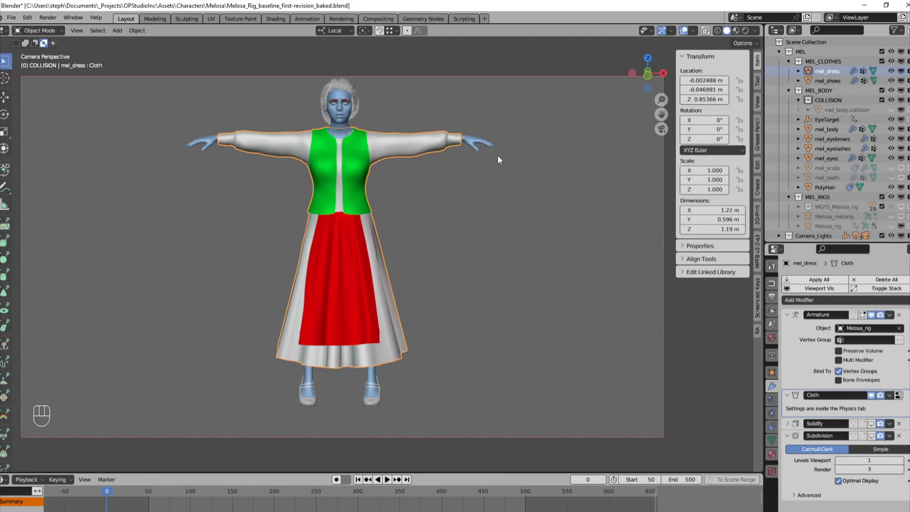
# Review the dress's cloth physics settings, including stiffness, damping, cache, shape, collisions, property weights and field weights.
pyautogui.click(772, 413)
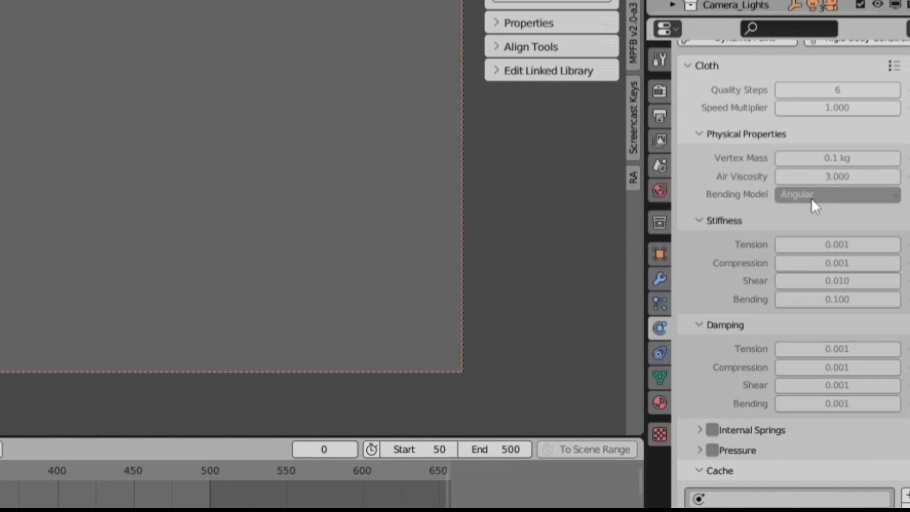
pyautogui.scroll(-12, 818, 195)
pyautogui.scroll(-3, 767, 289)
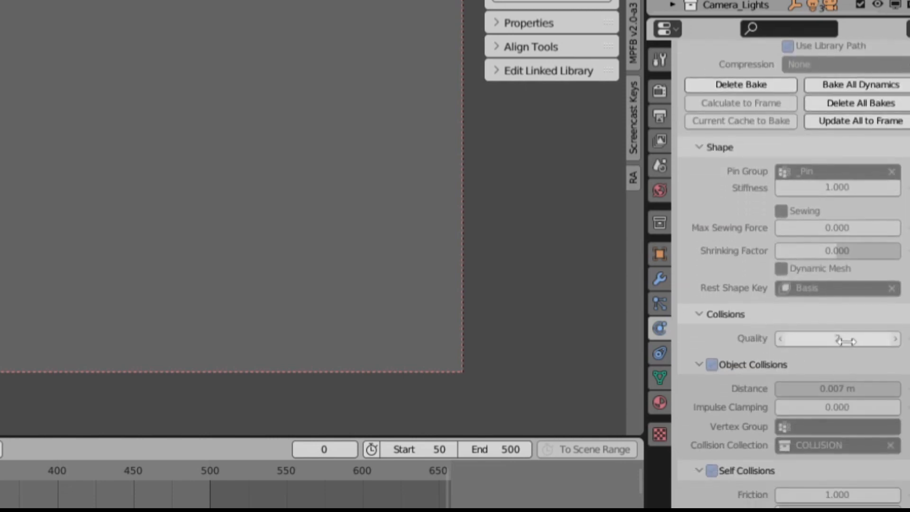
pyautogui.scroll(-4, 871, 297)
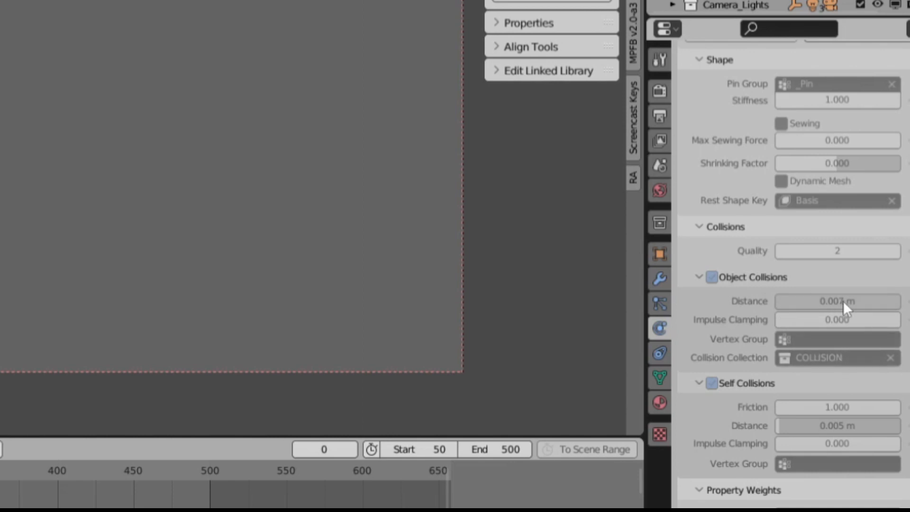
pyautogui.scroll(-7, 811, 396)
pyautogui.scroll(-2, 815, 390)
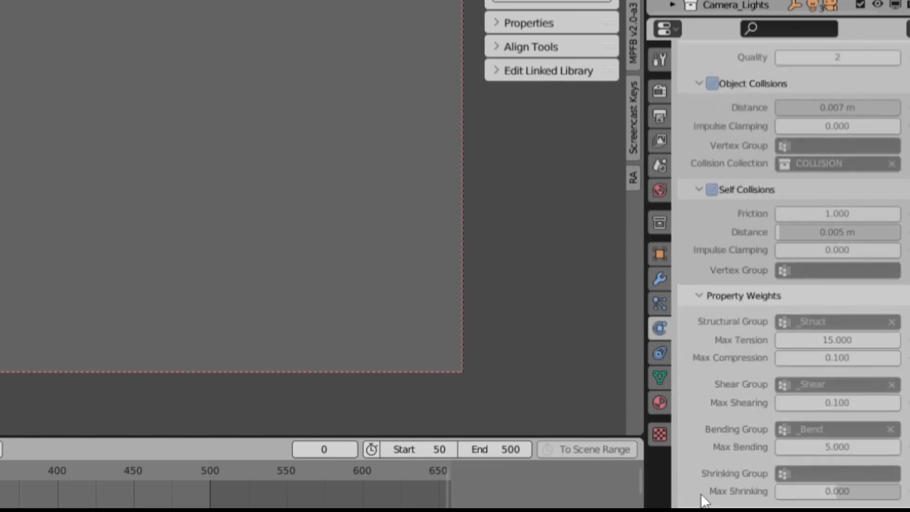
pyautogui.scroll(-13, 729, 456)
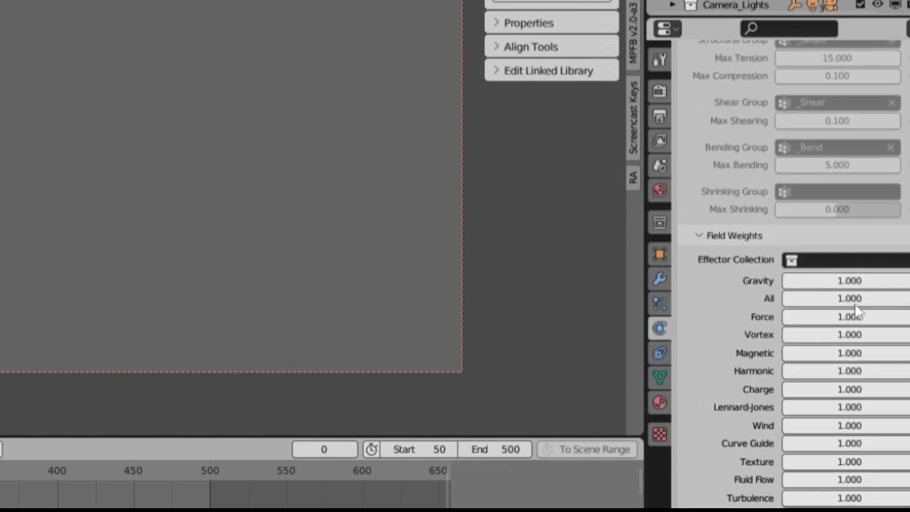
pyautogui.scroll(20, 758, 332)
# Set the BiggerLegs shape key value on the mel_body.collision object to 0.941.
pyautogui.click(660, 377)
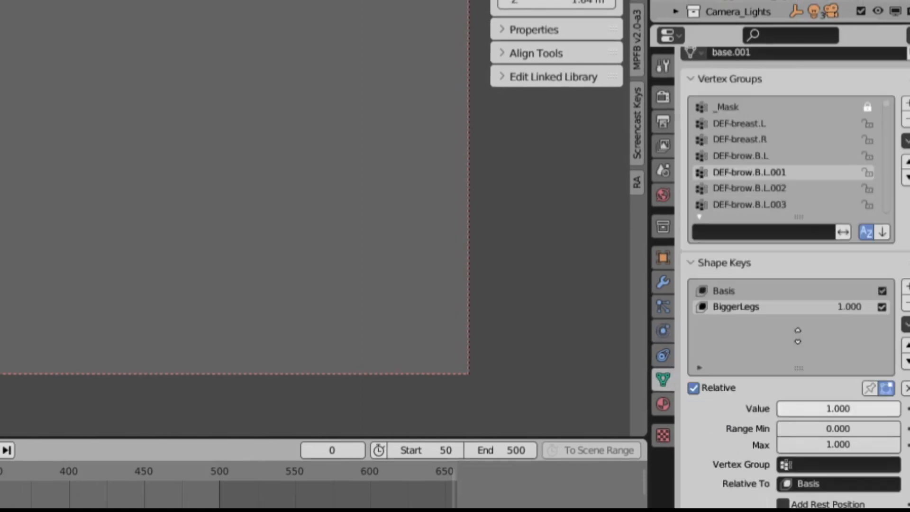
pyautogui.moveTo(797, 336); pyautogui.dragTo(797, 189, button='middle')
pyautogui.moveTo(870, 265); pyautogui.dragTo(892, 270)
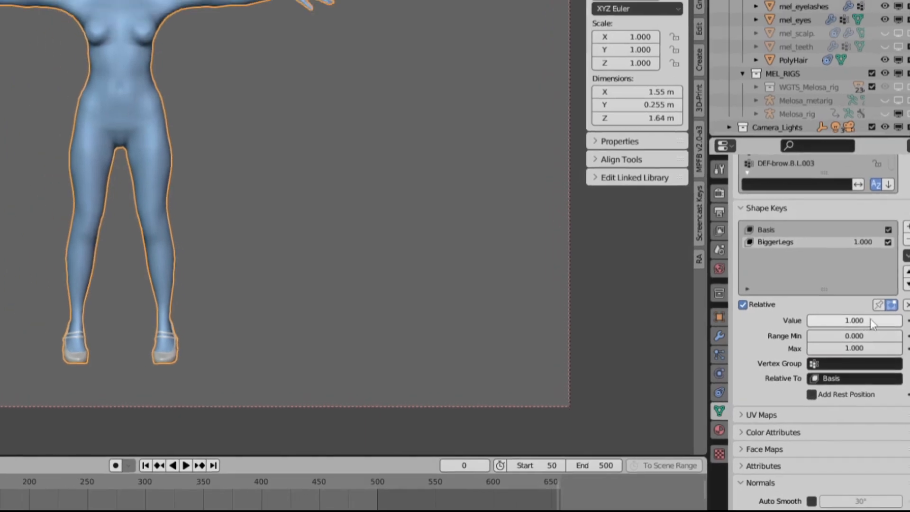
pyautogui.moveTo(898, 382); pyautogui.dragTo(865, 374)
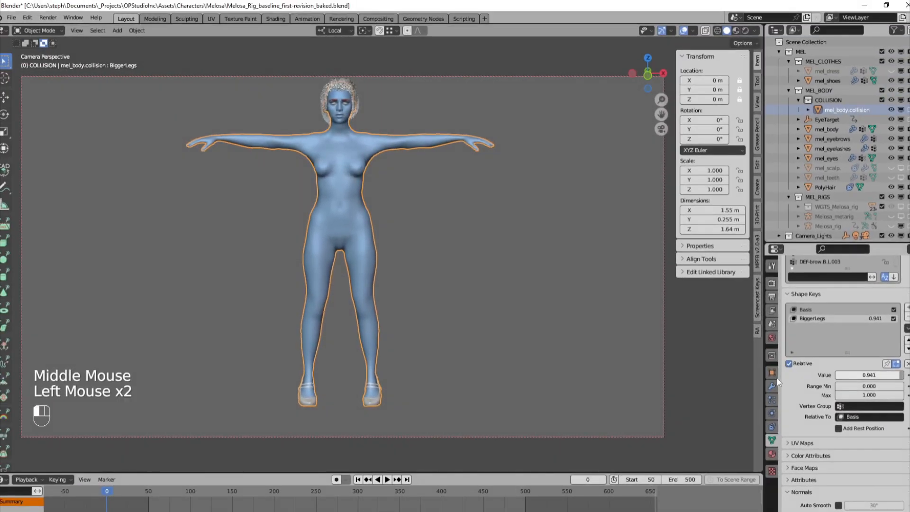
# Check the collision body's physics settings, unhide and select mel_dress, and switch the viewport to rendered shading.
pyautogui.click(772, 413)
pyautogui.click(891, 70)
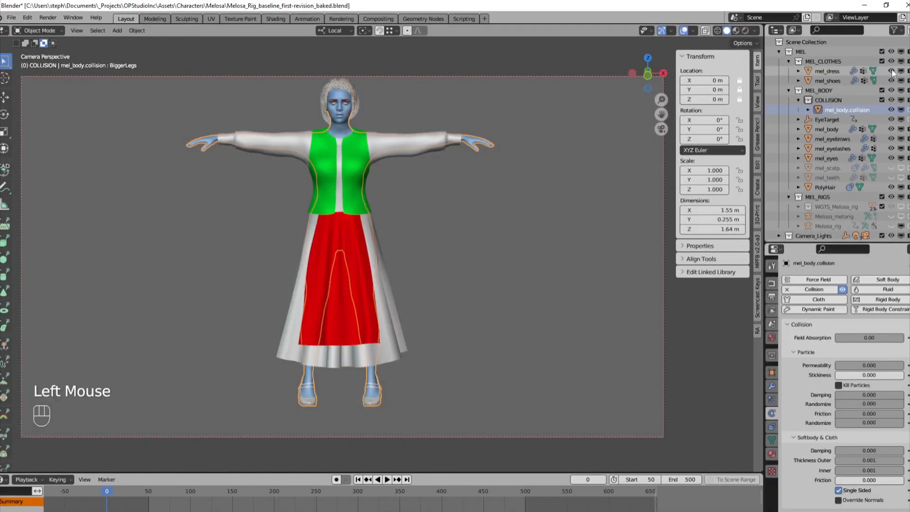
pyautogui.click(826, 71)
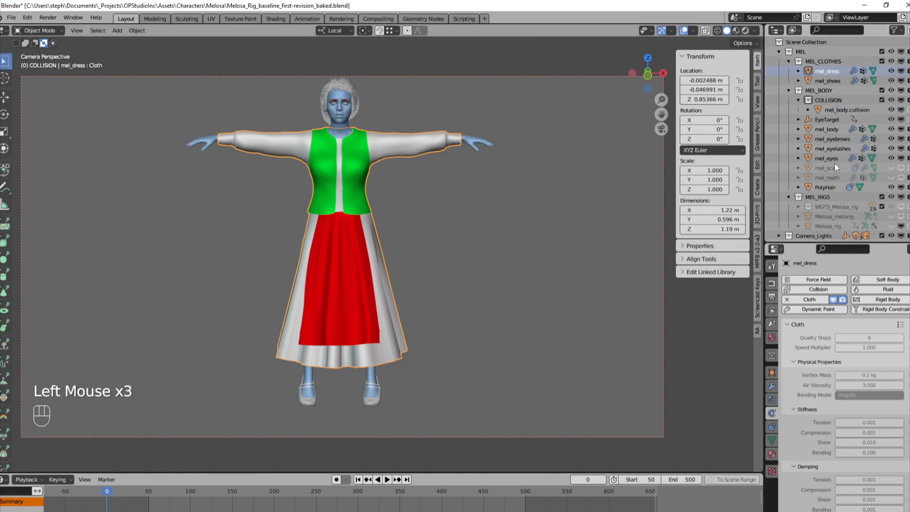
pyautogui.click(745, 31)
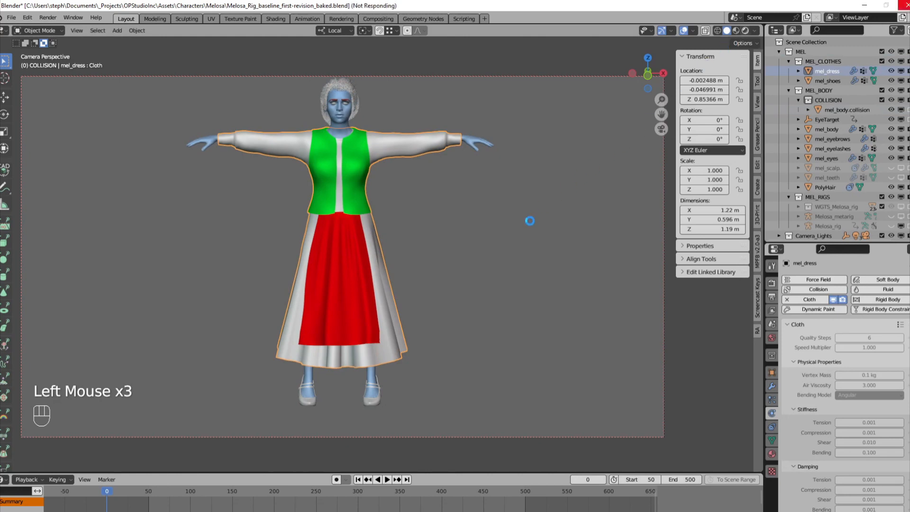